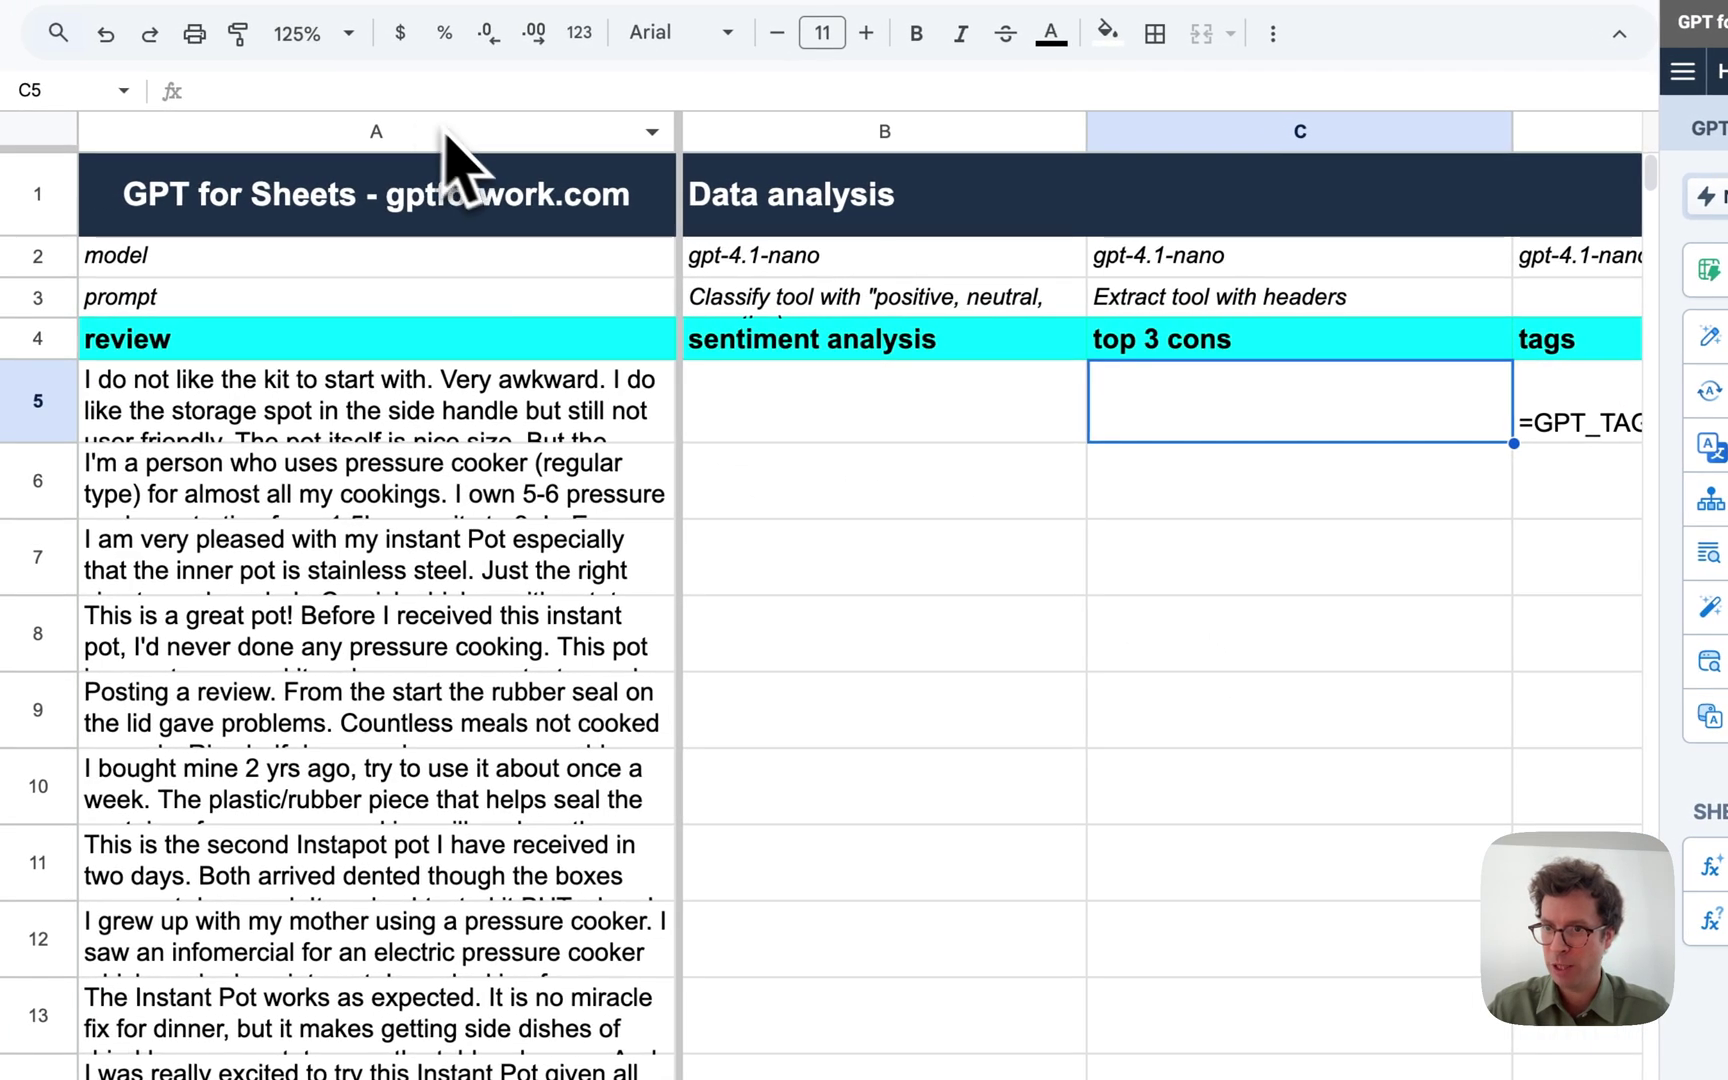
Change the A4 header from 'review' to 'reviews' and skim the review list.
click(412, 130)
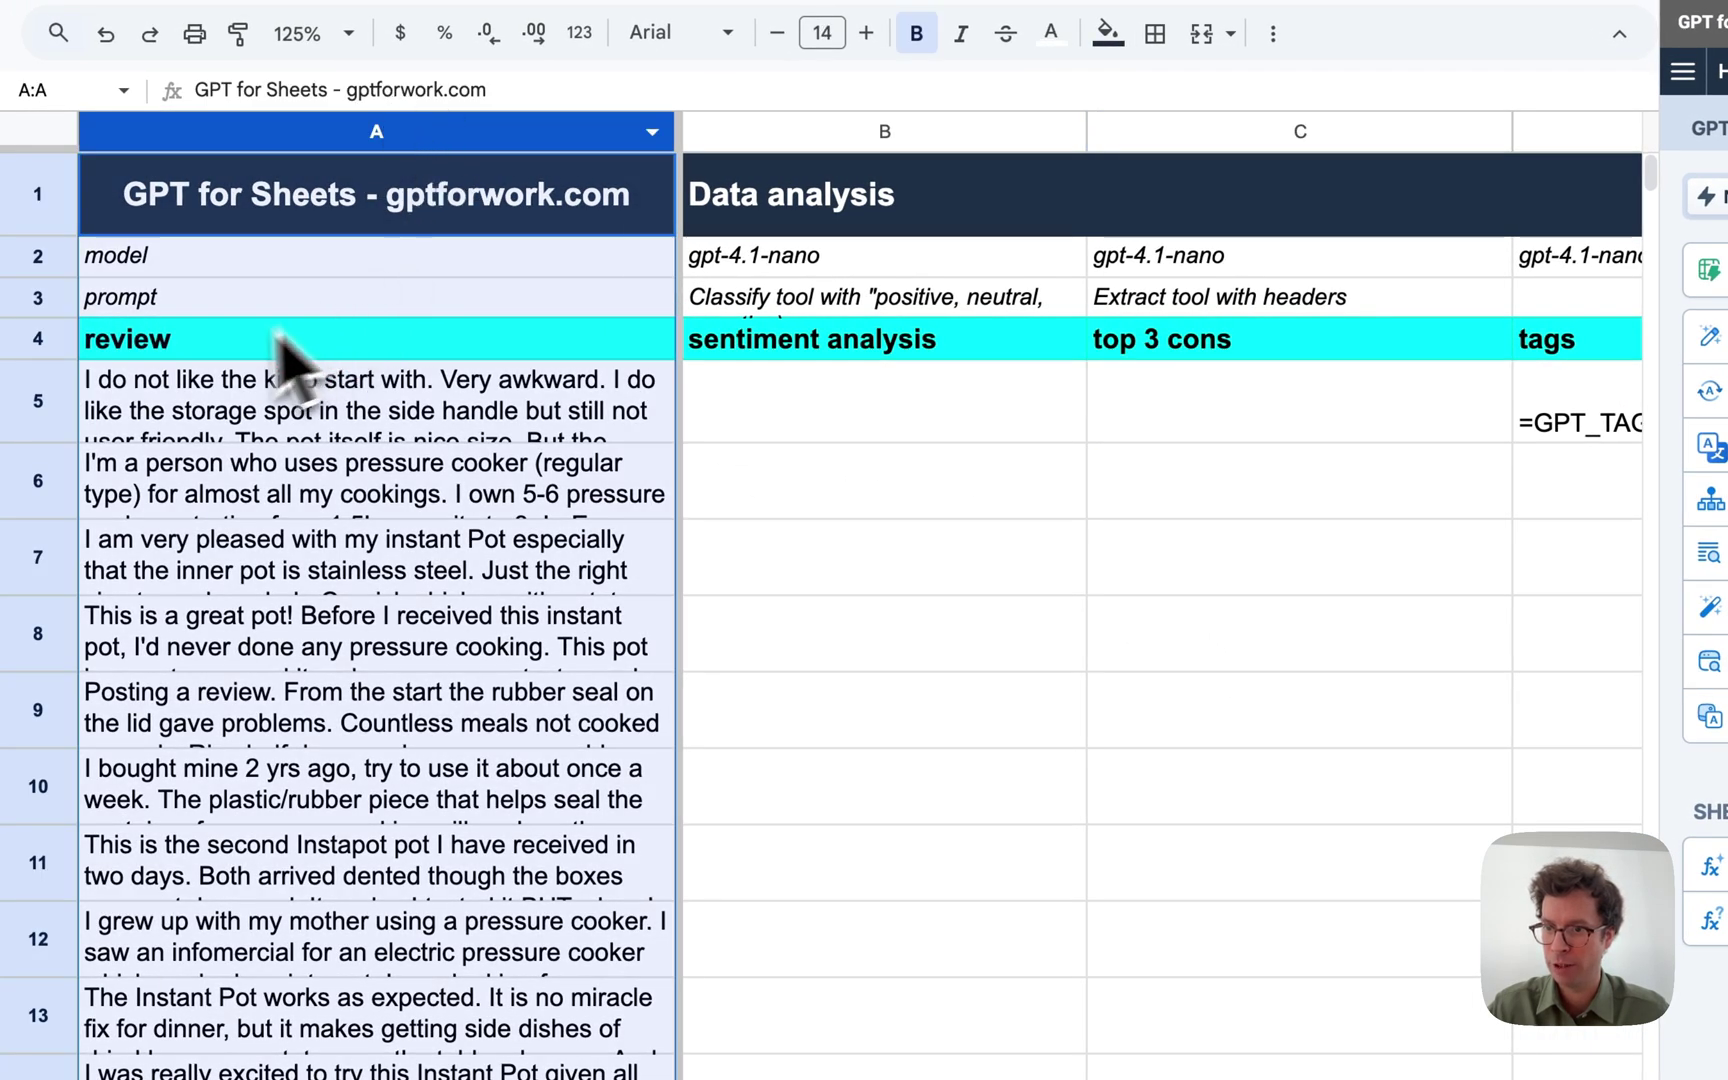
click(245, 345)
double_click(240, 340)
text(s)
key(Return)
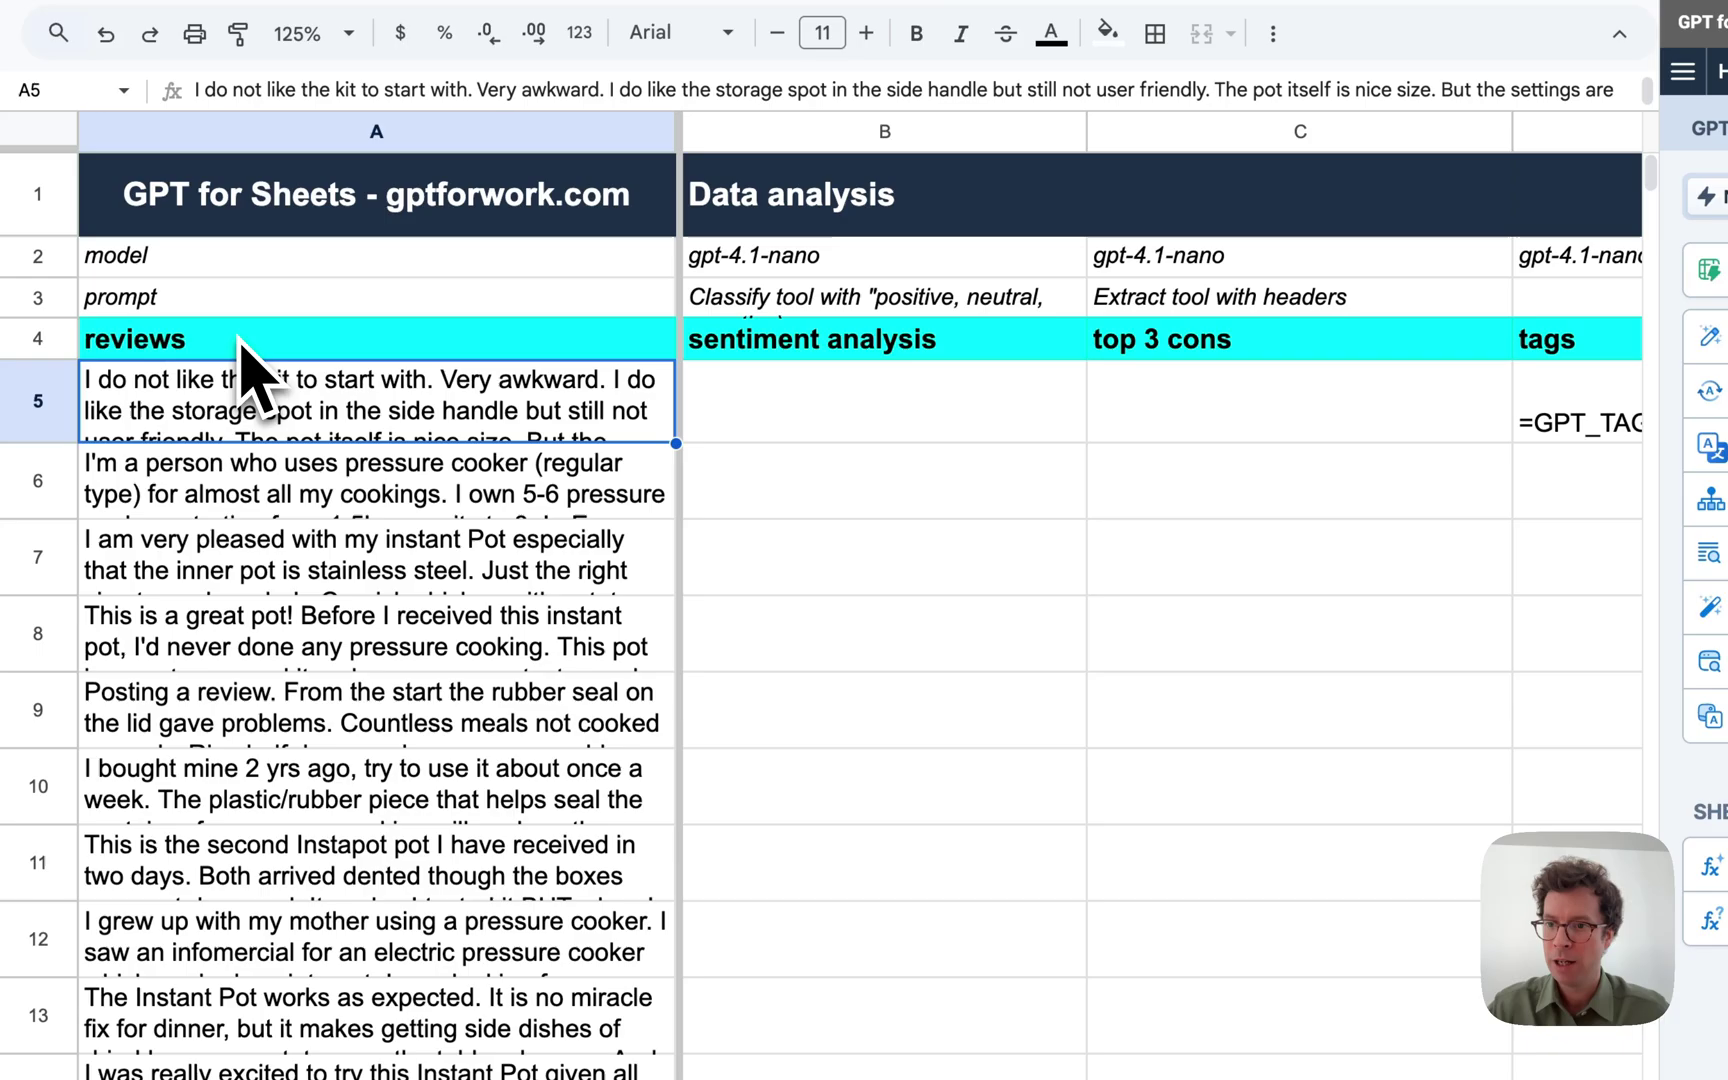
scroll(360, 860, down, 10)
scroll(372, 768, down, 12)
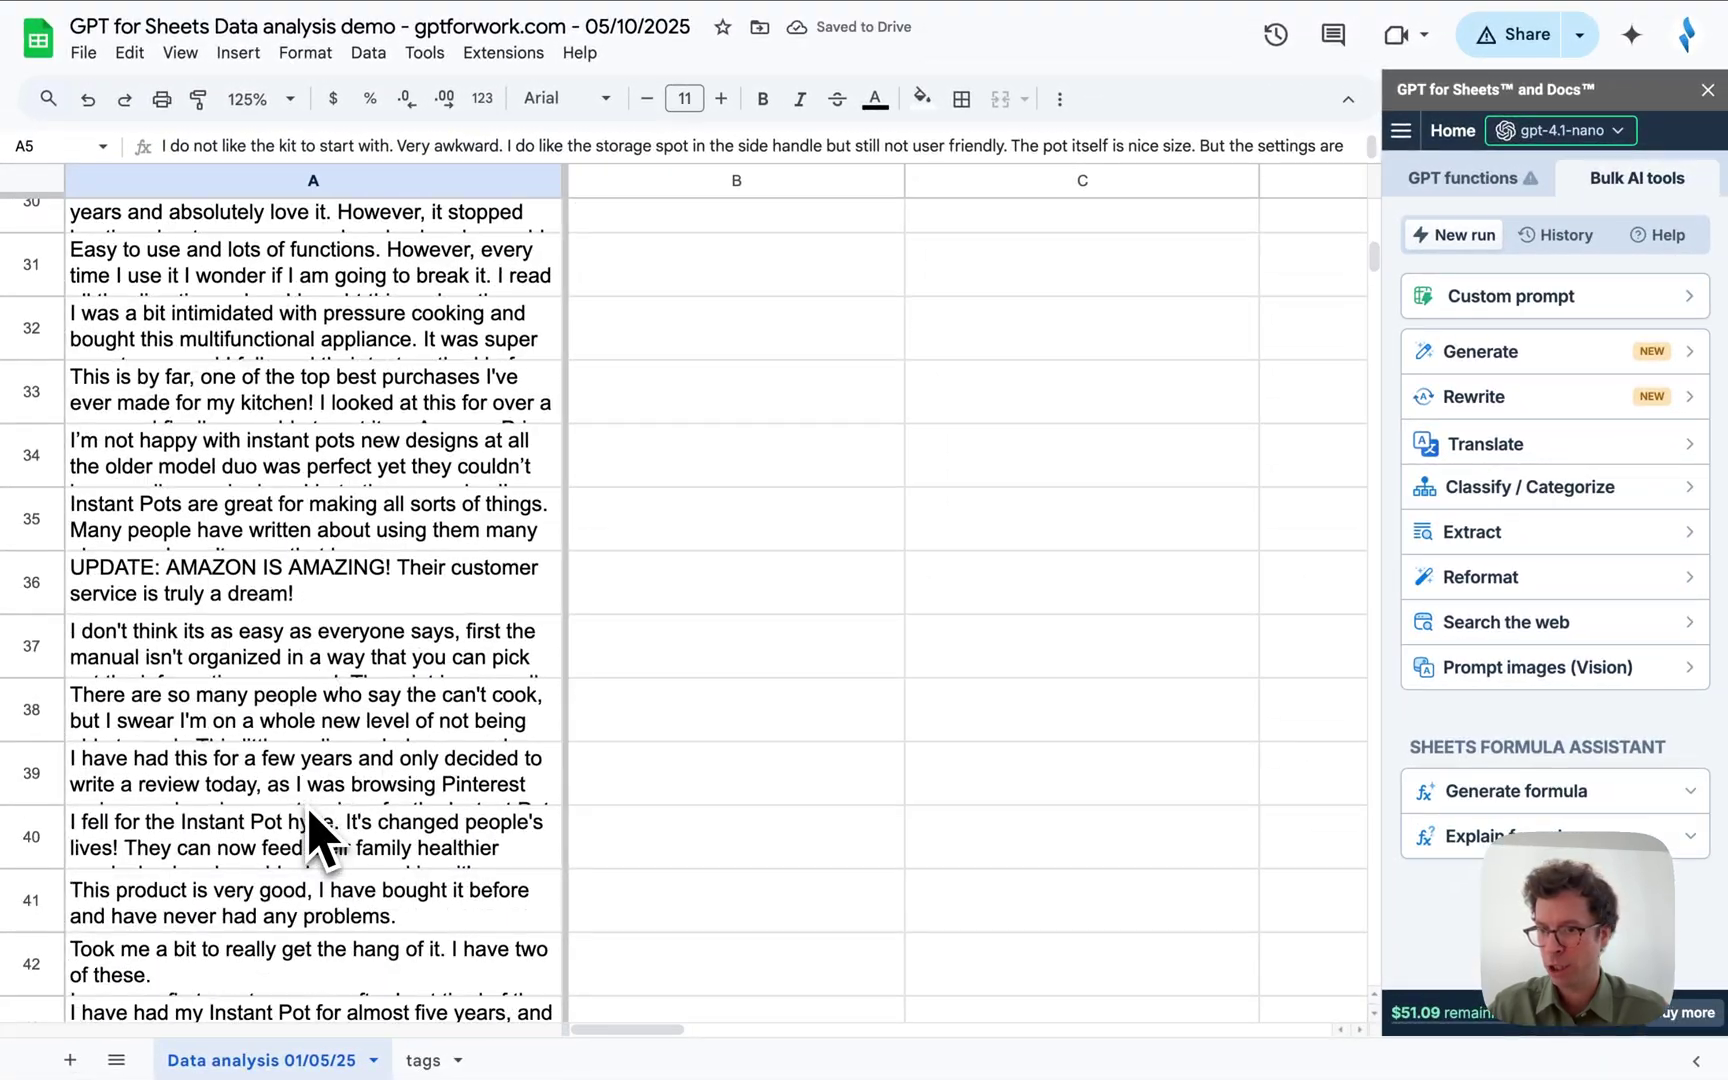
scroll(320, 840, down, 4)
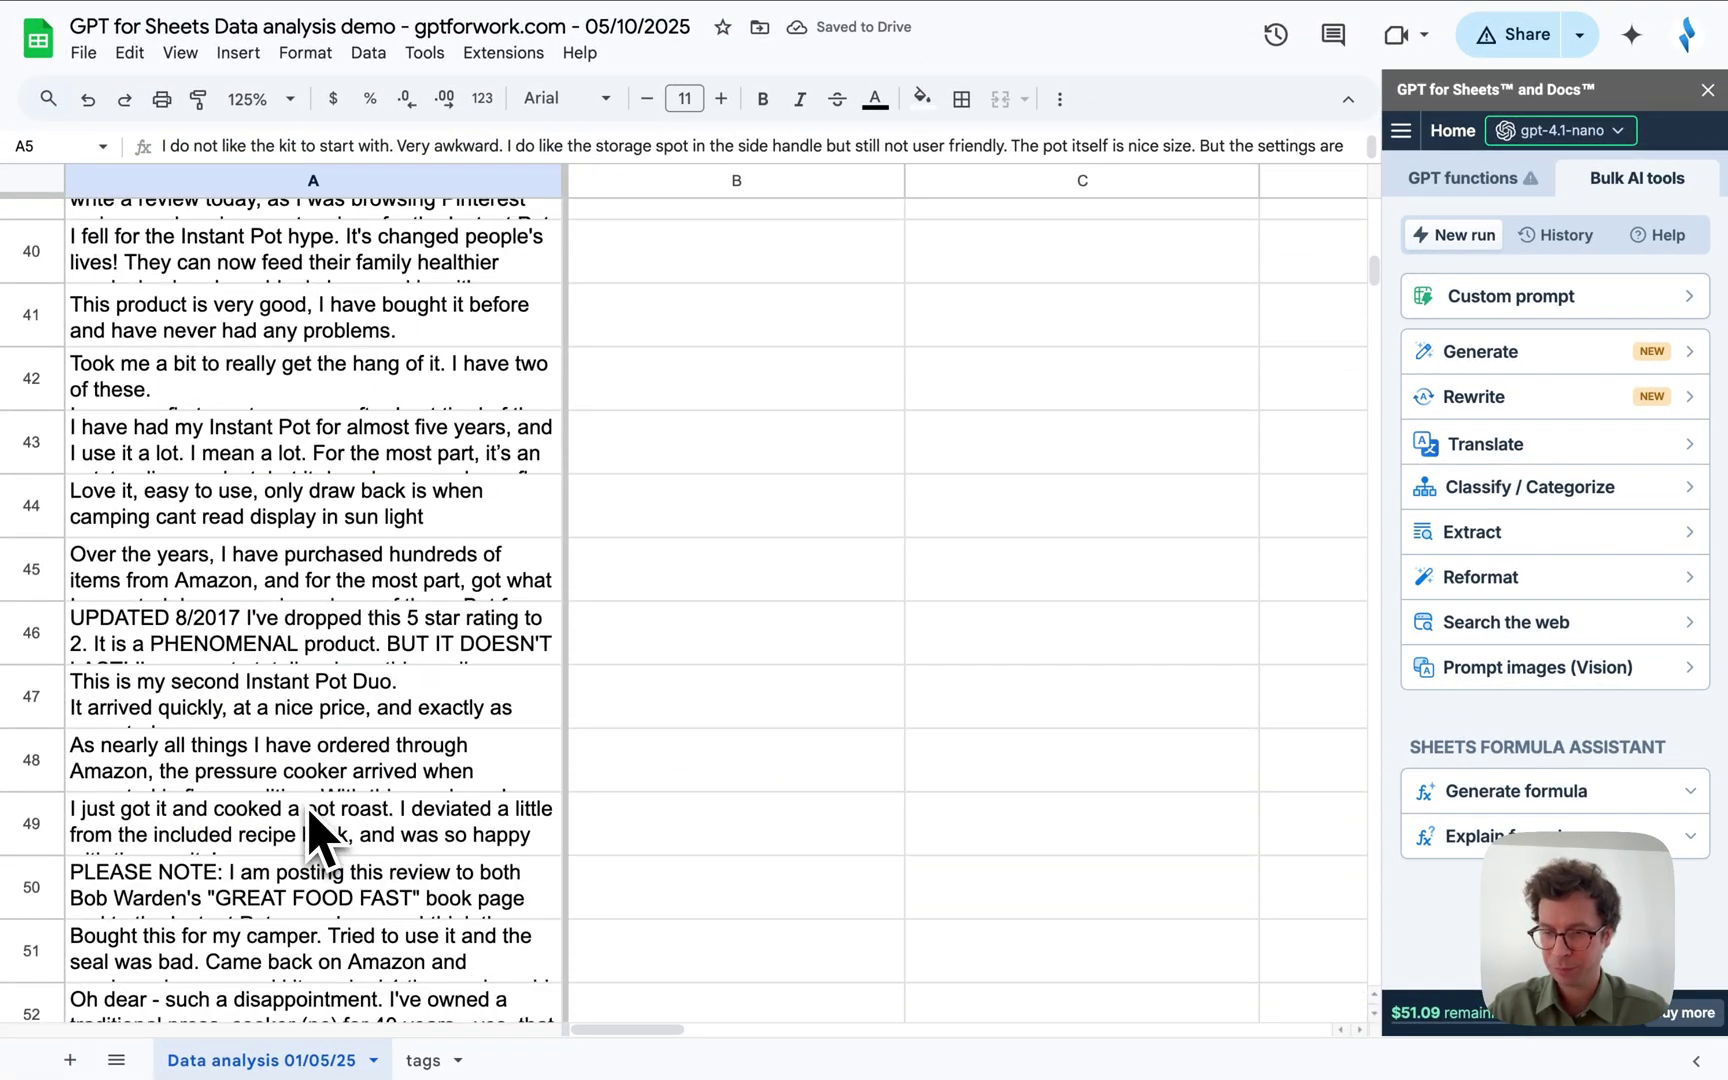
scroll(310, 815, up, 20)
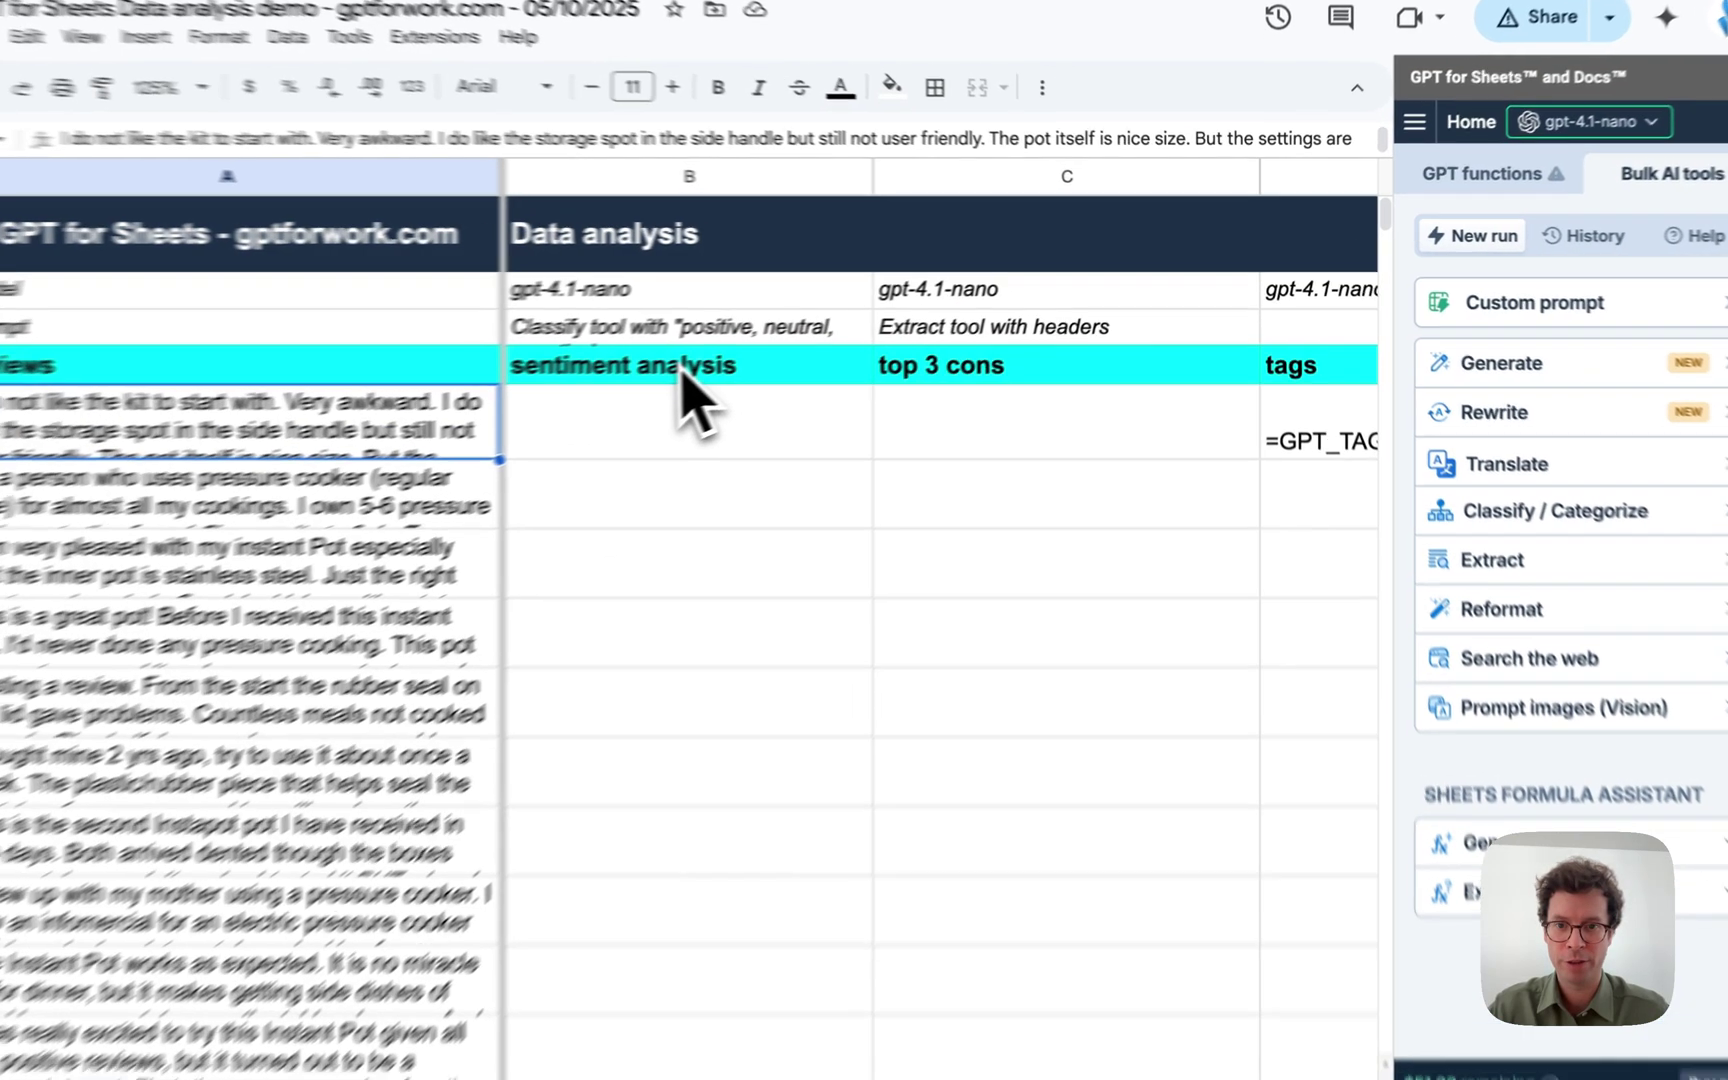
Start the GPT Classify / Categorize tool with header row set to 4.
click(728, 362)
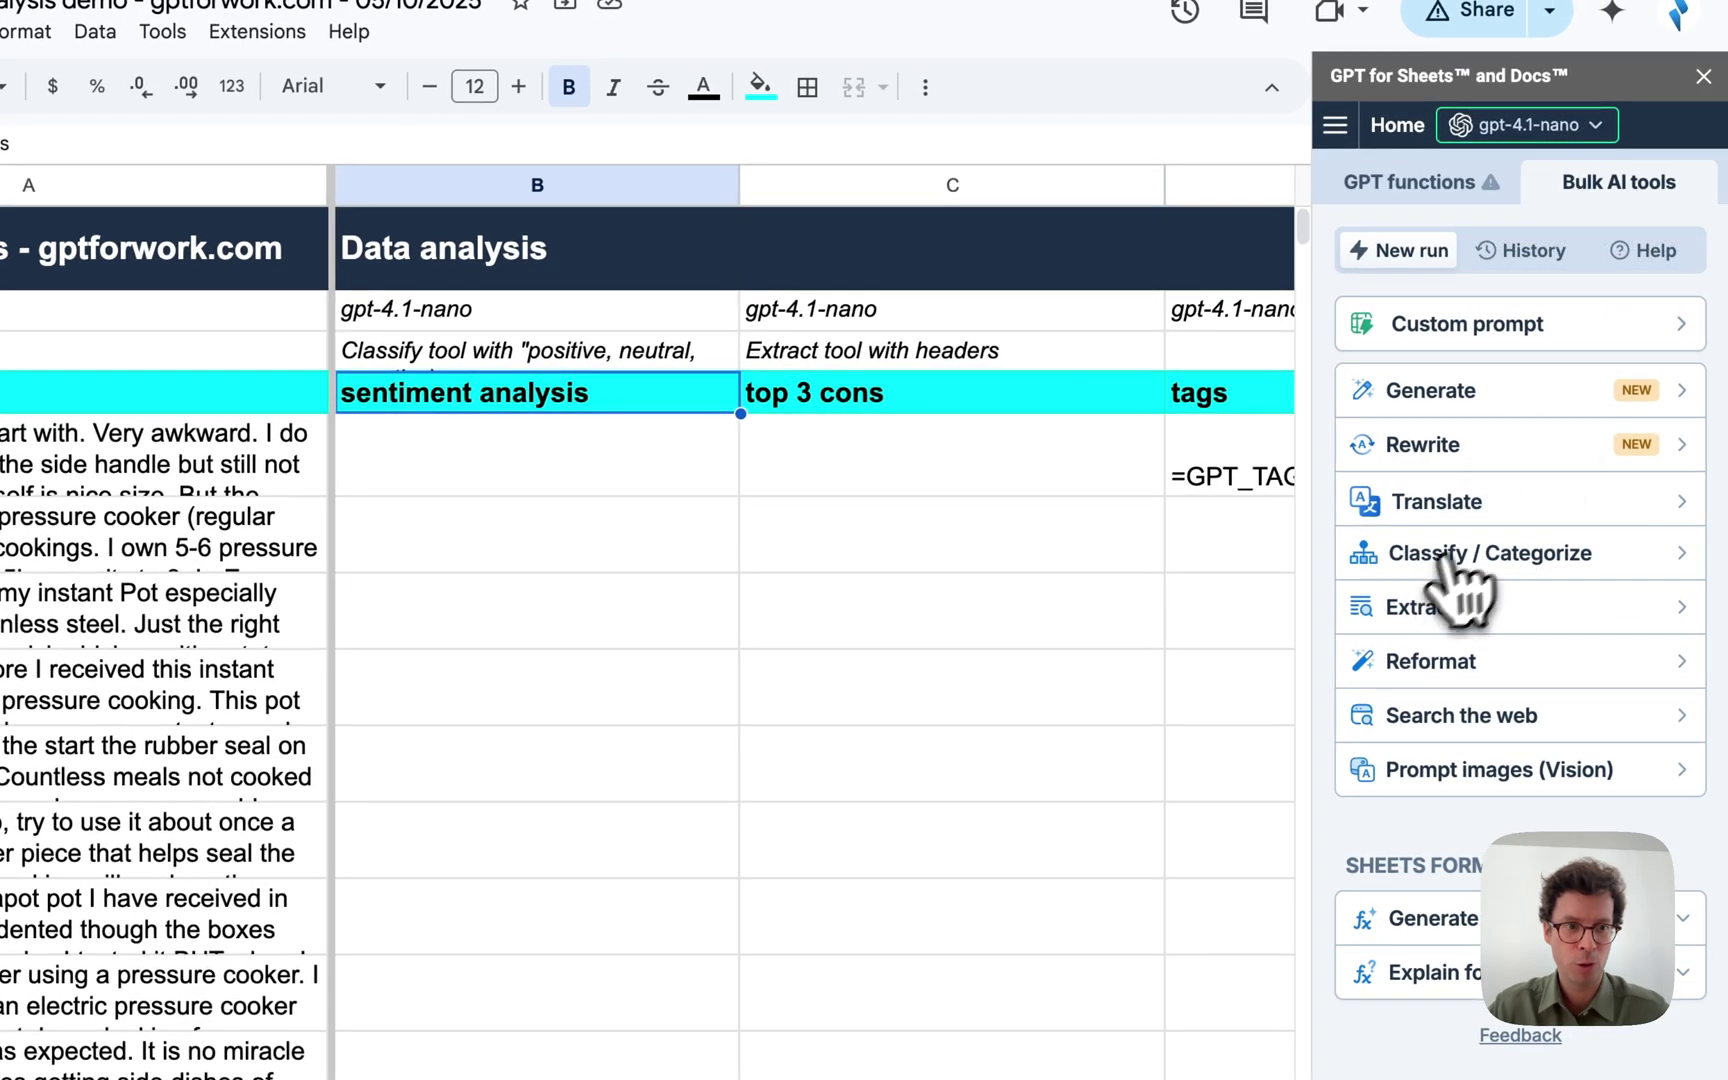
click(1490, 541)
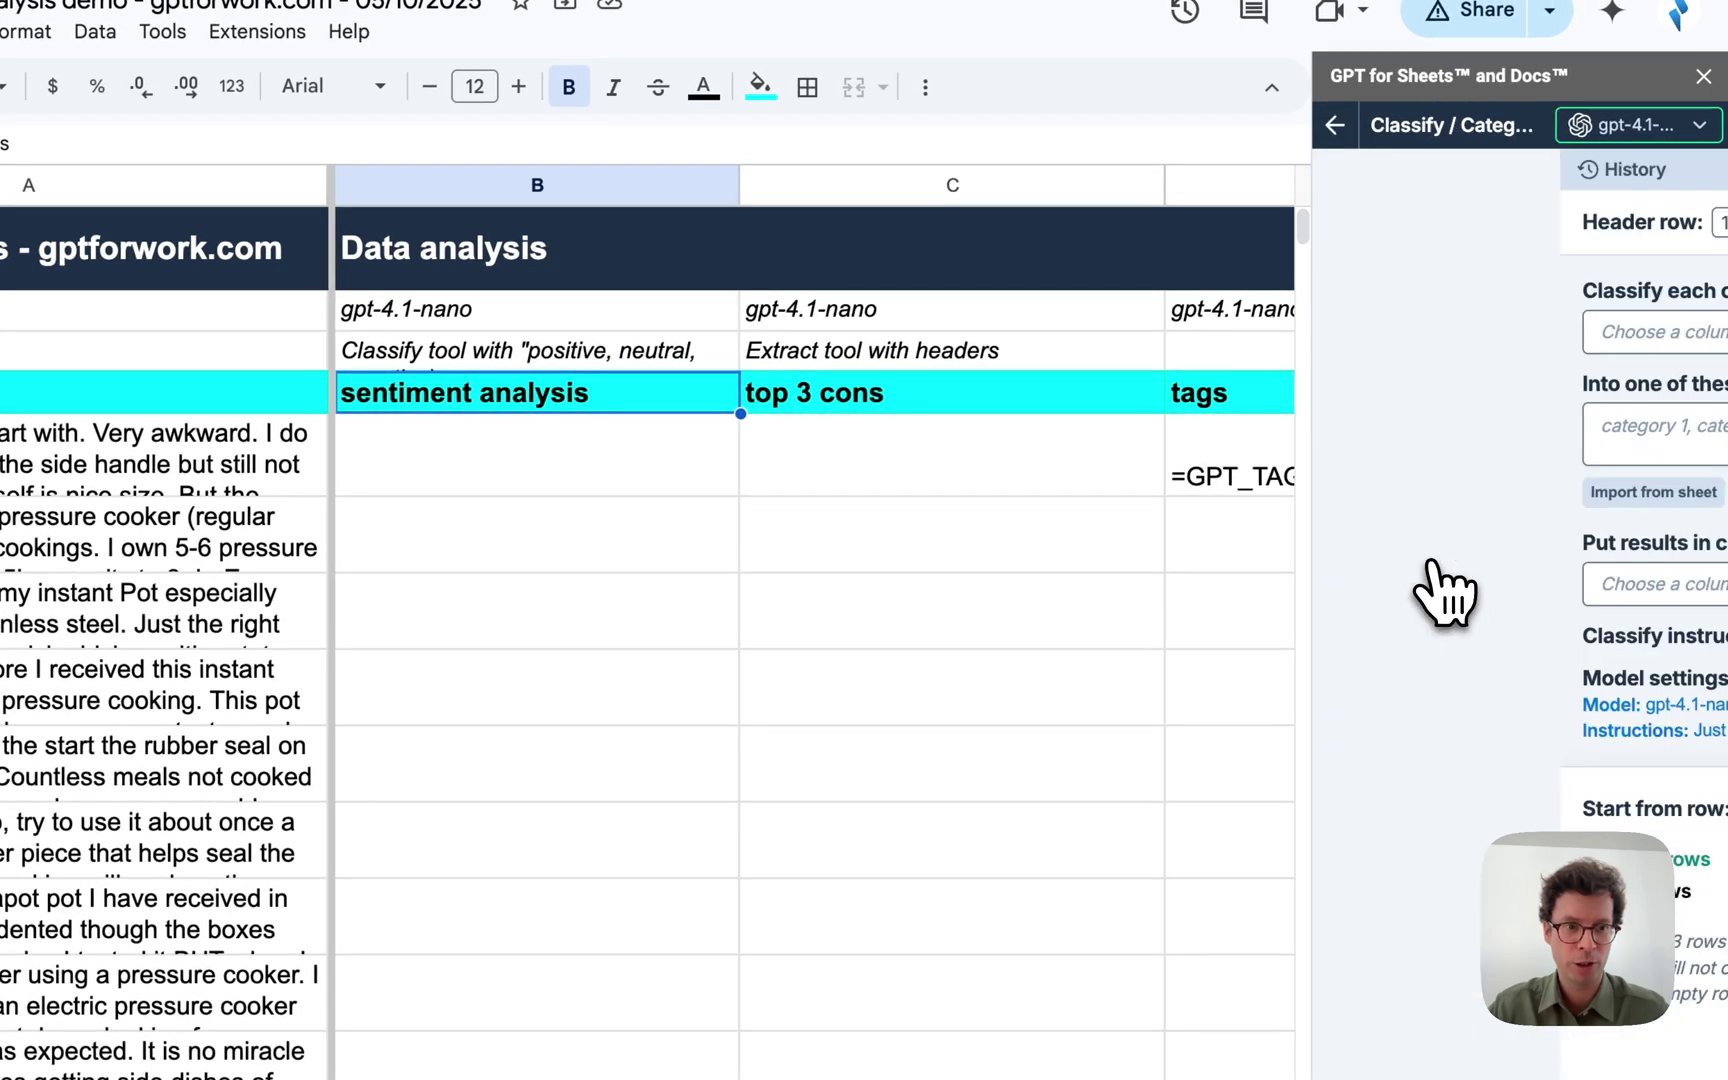
click(1552, 336)
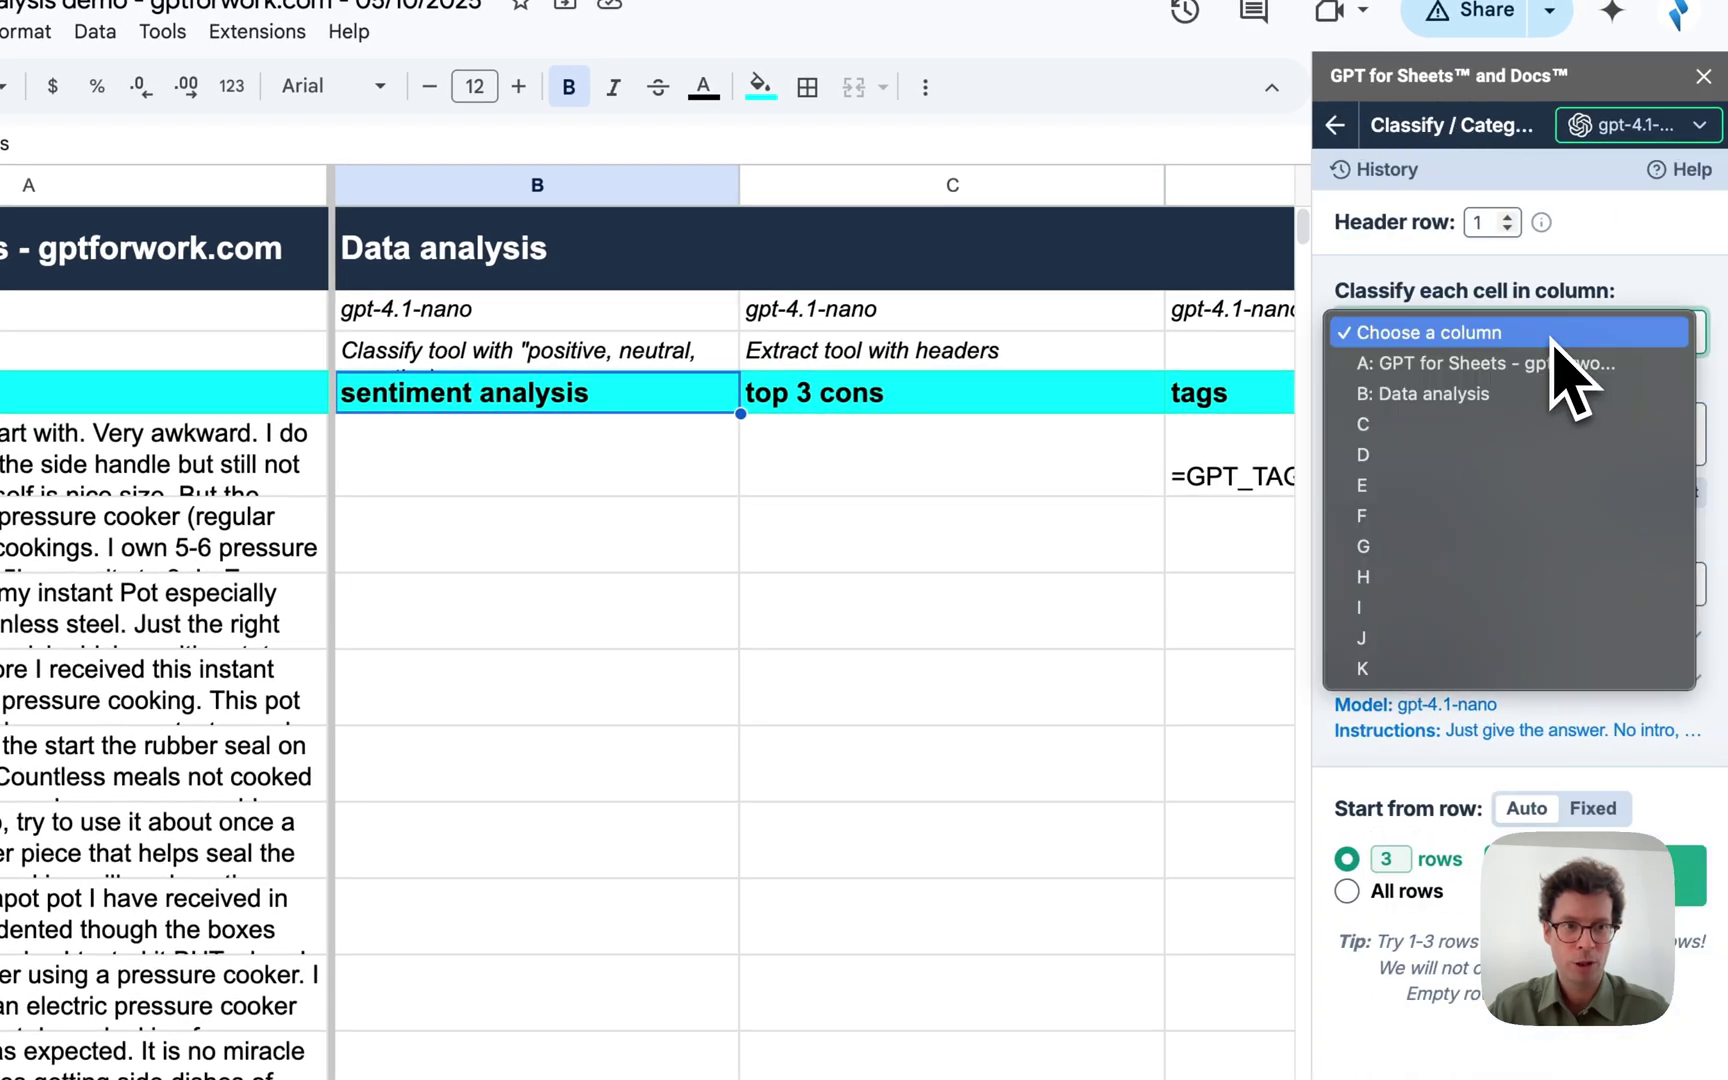
click(1488, 228)
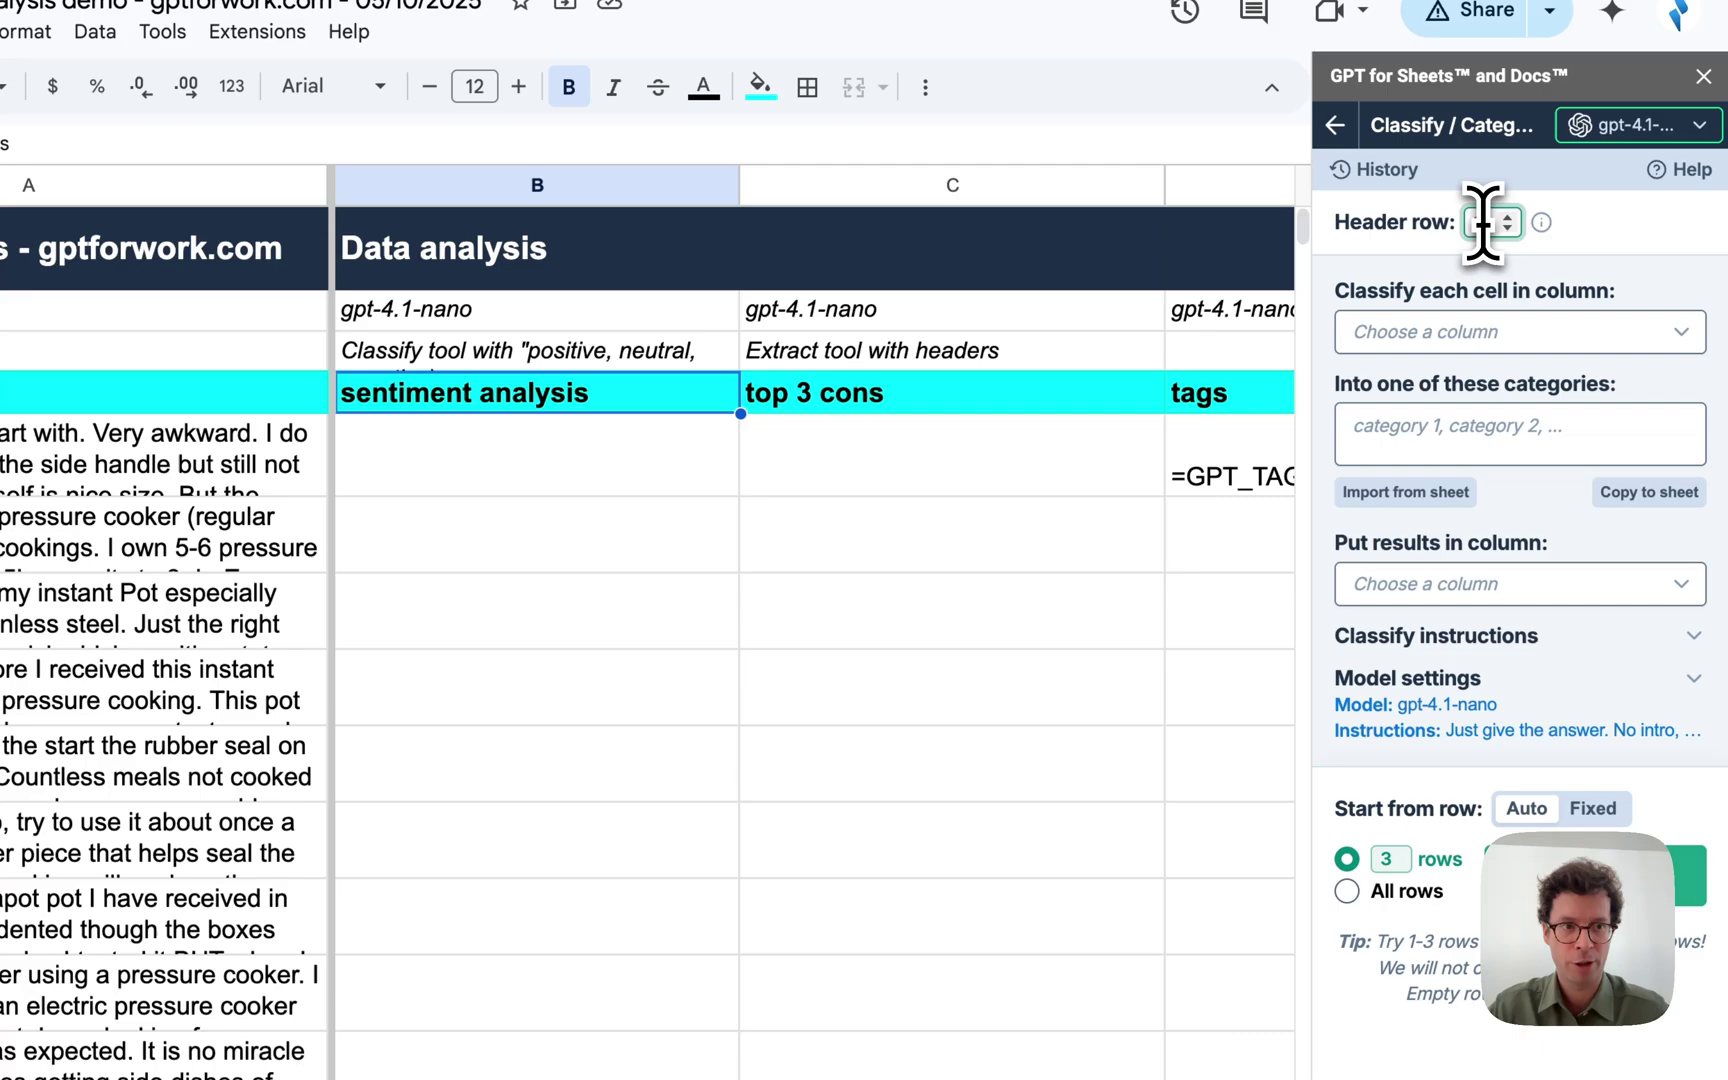
text(4)
click(0, 392)
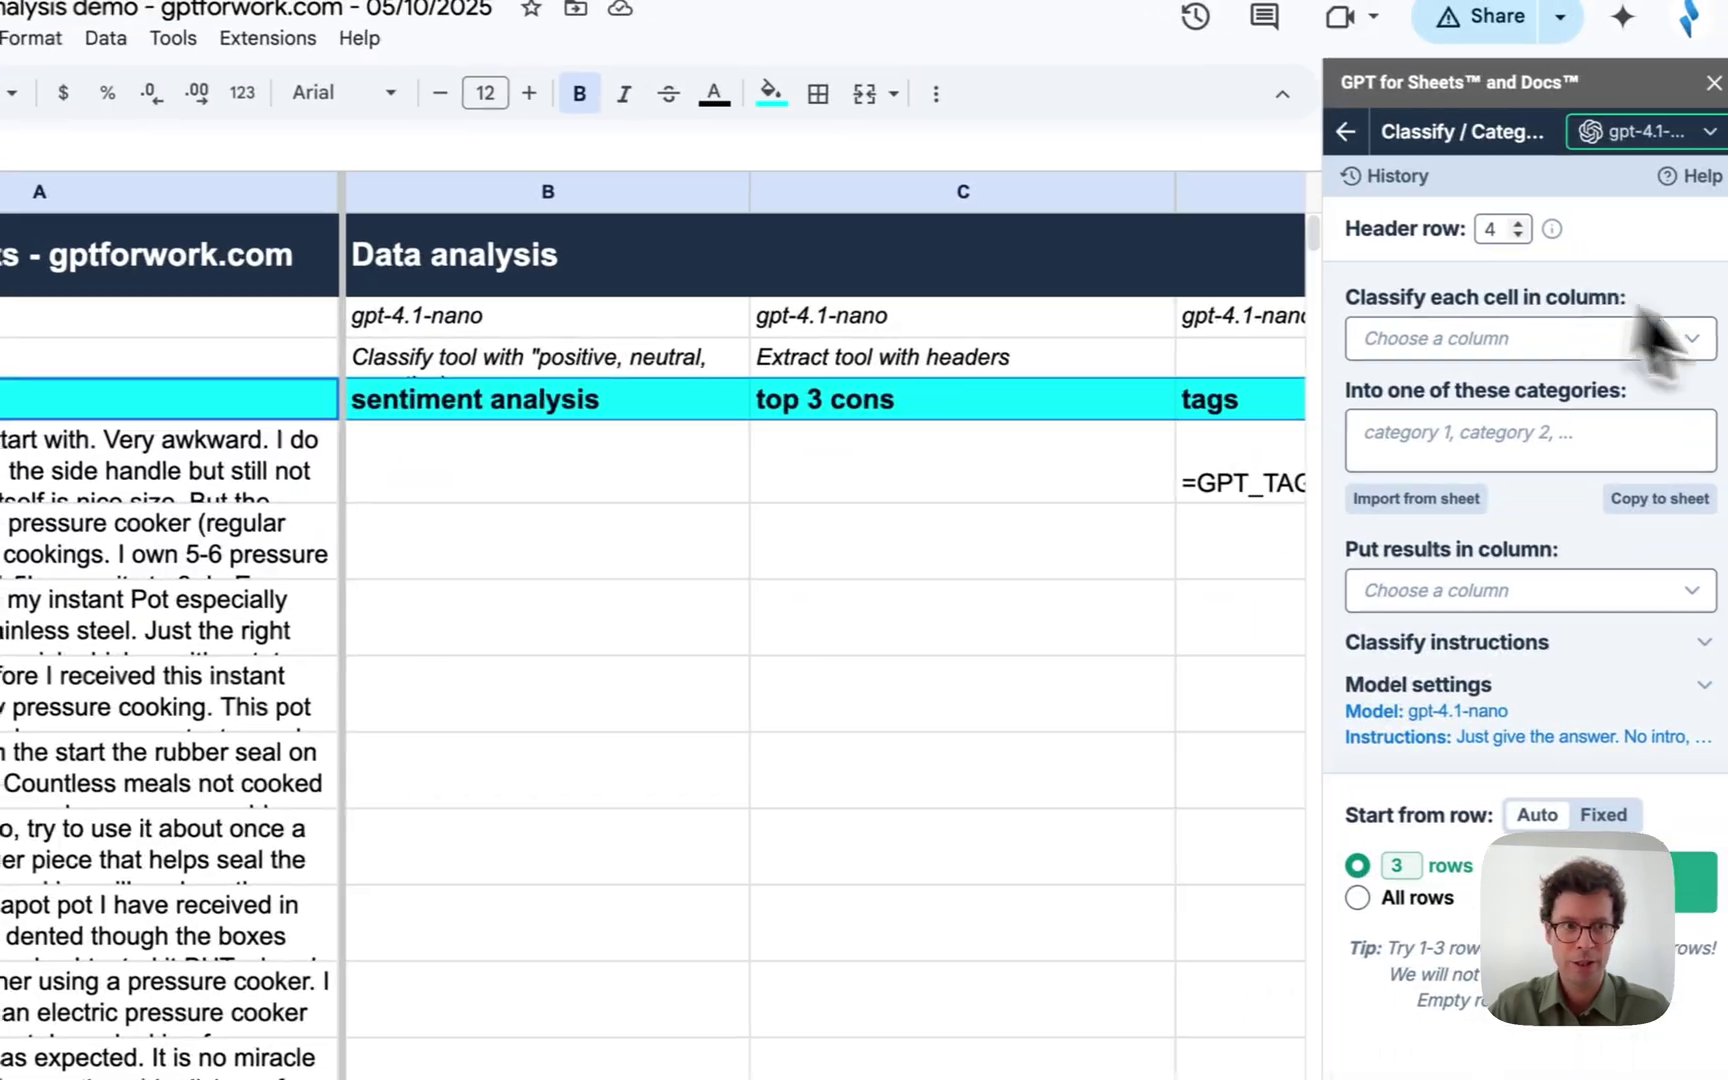
Classify the reviews column into 'positive, neutral, negative', outputting to sentiment analysis.
click(1468, 348)
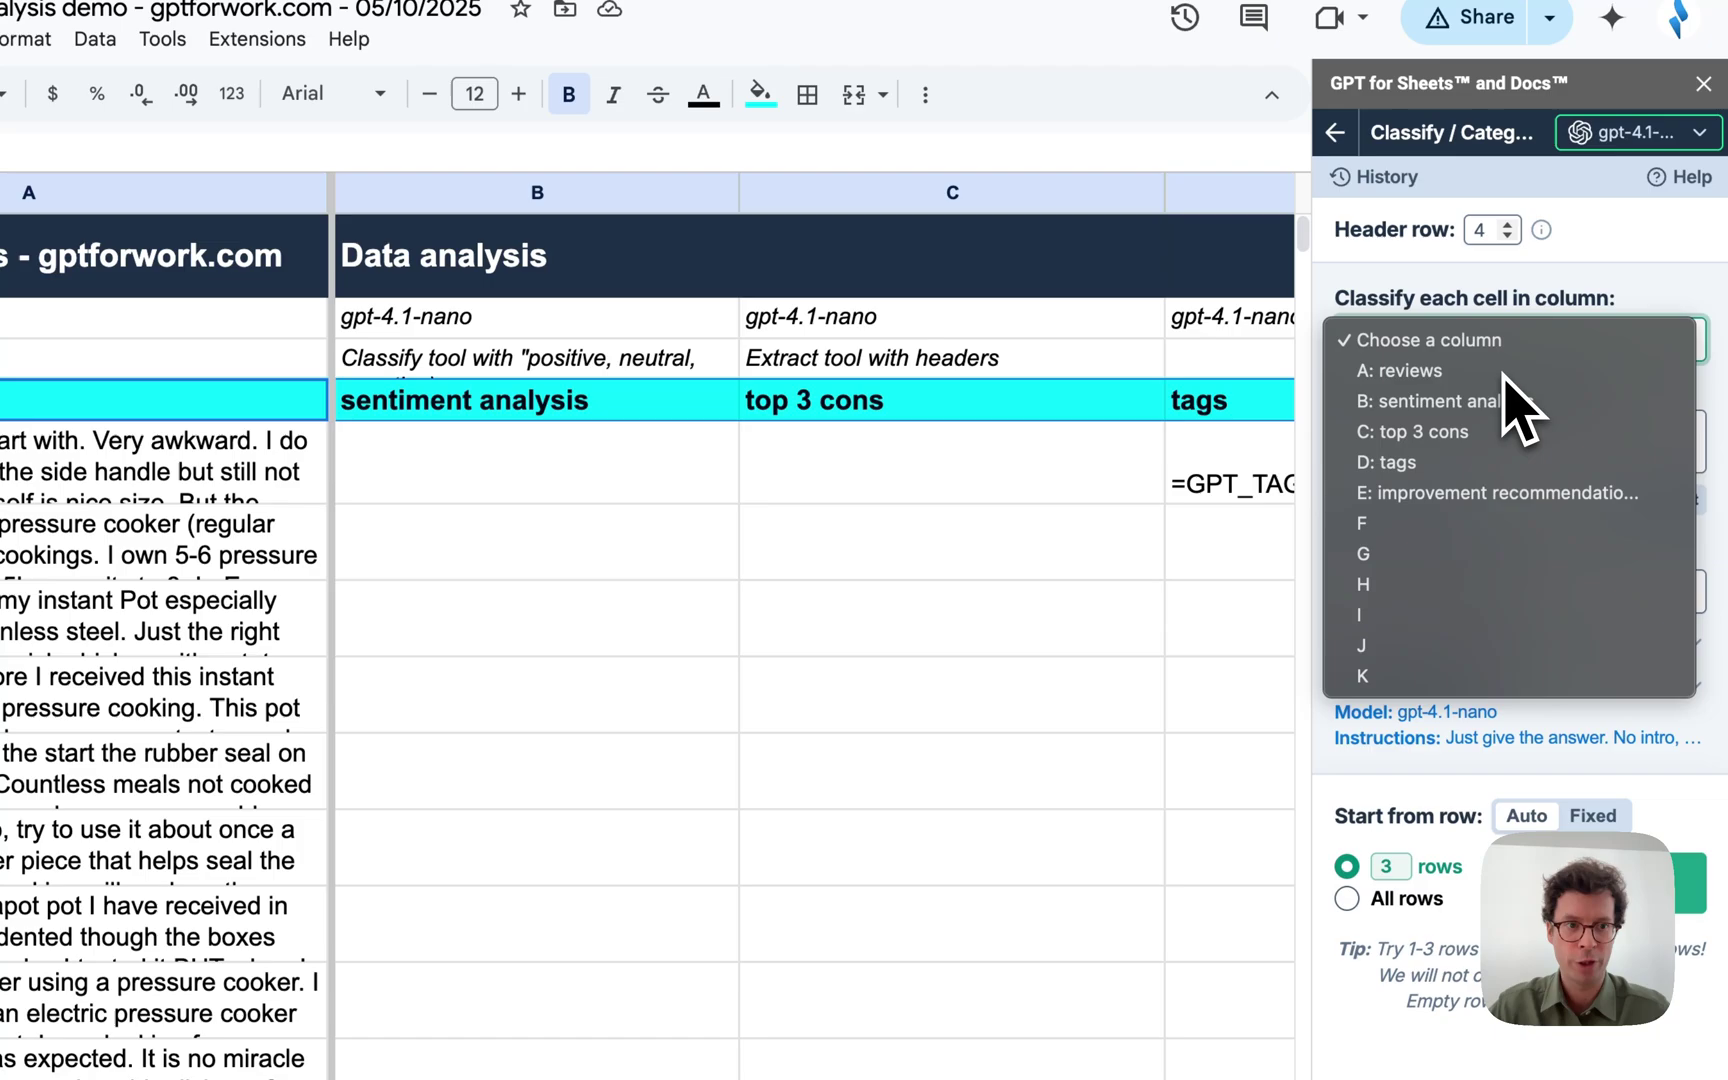
click(1495, 371)
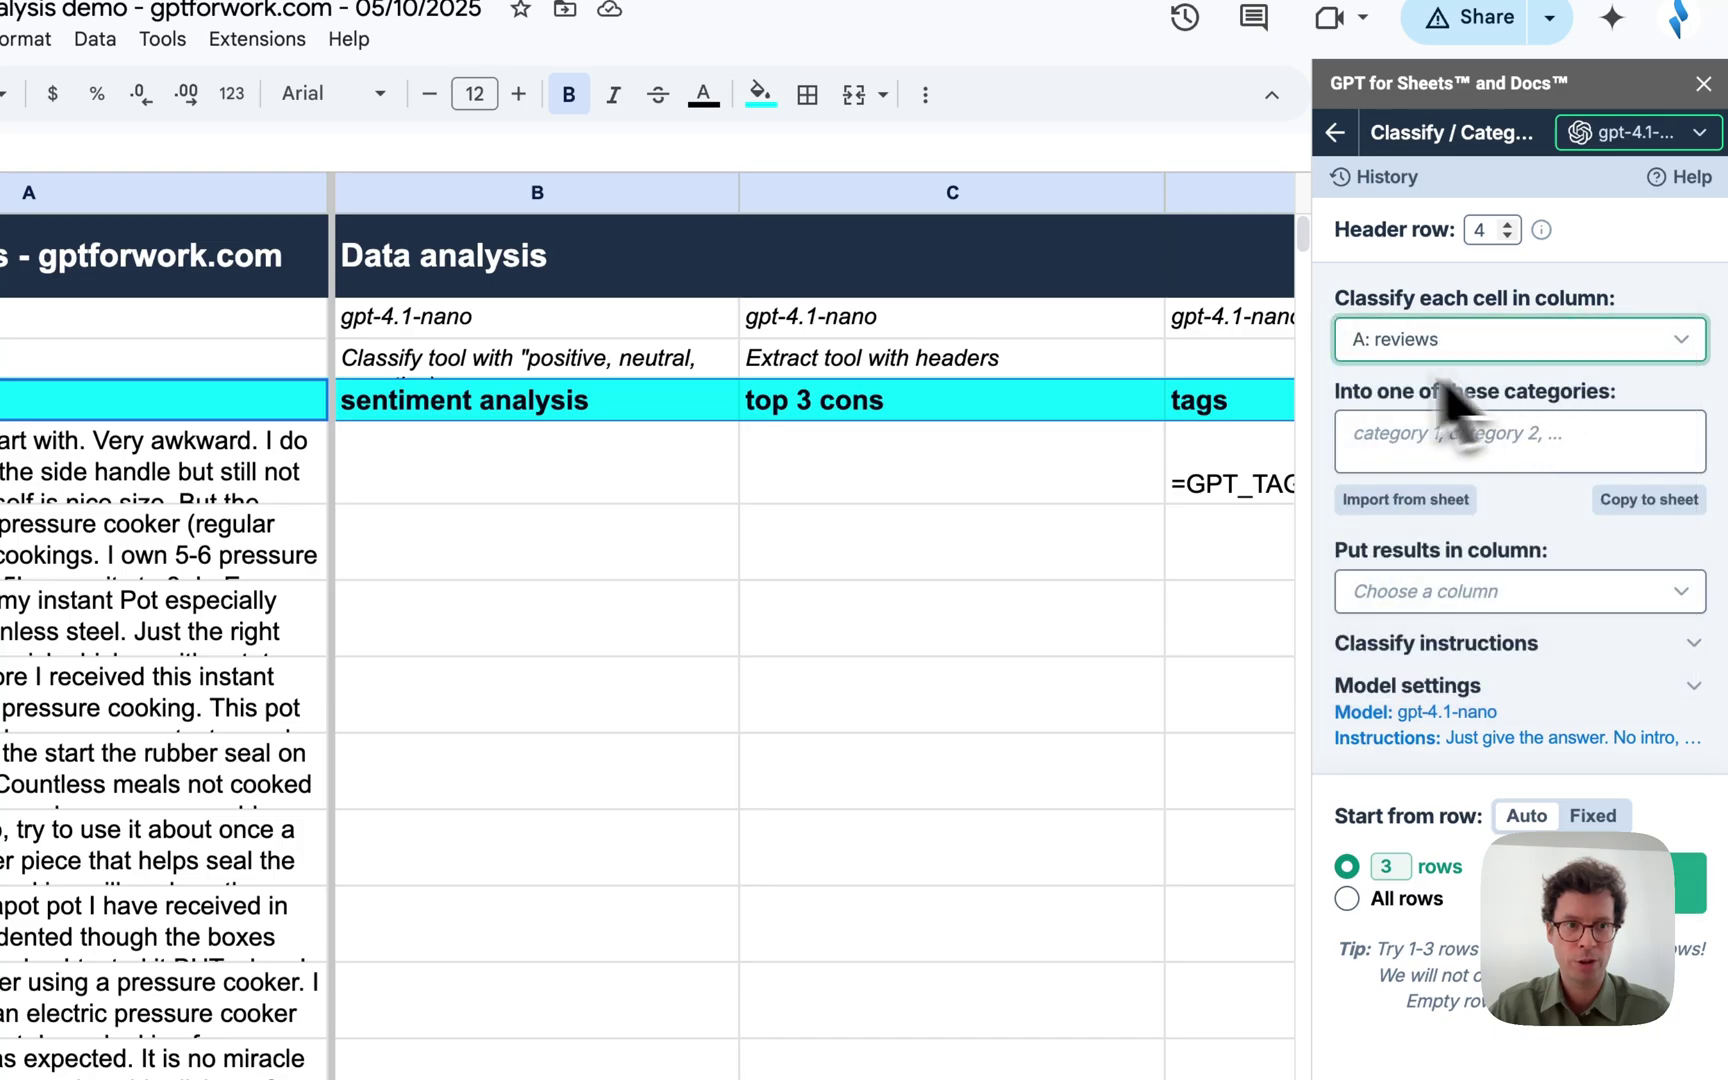
click(1489, 443)
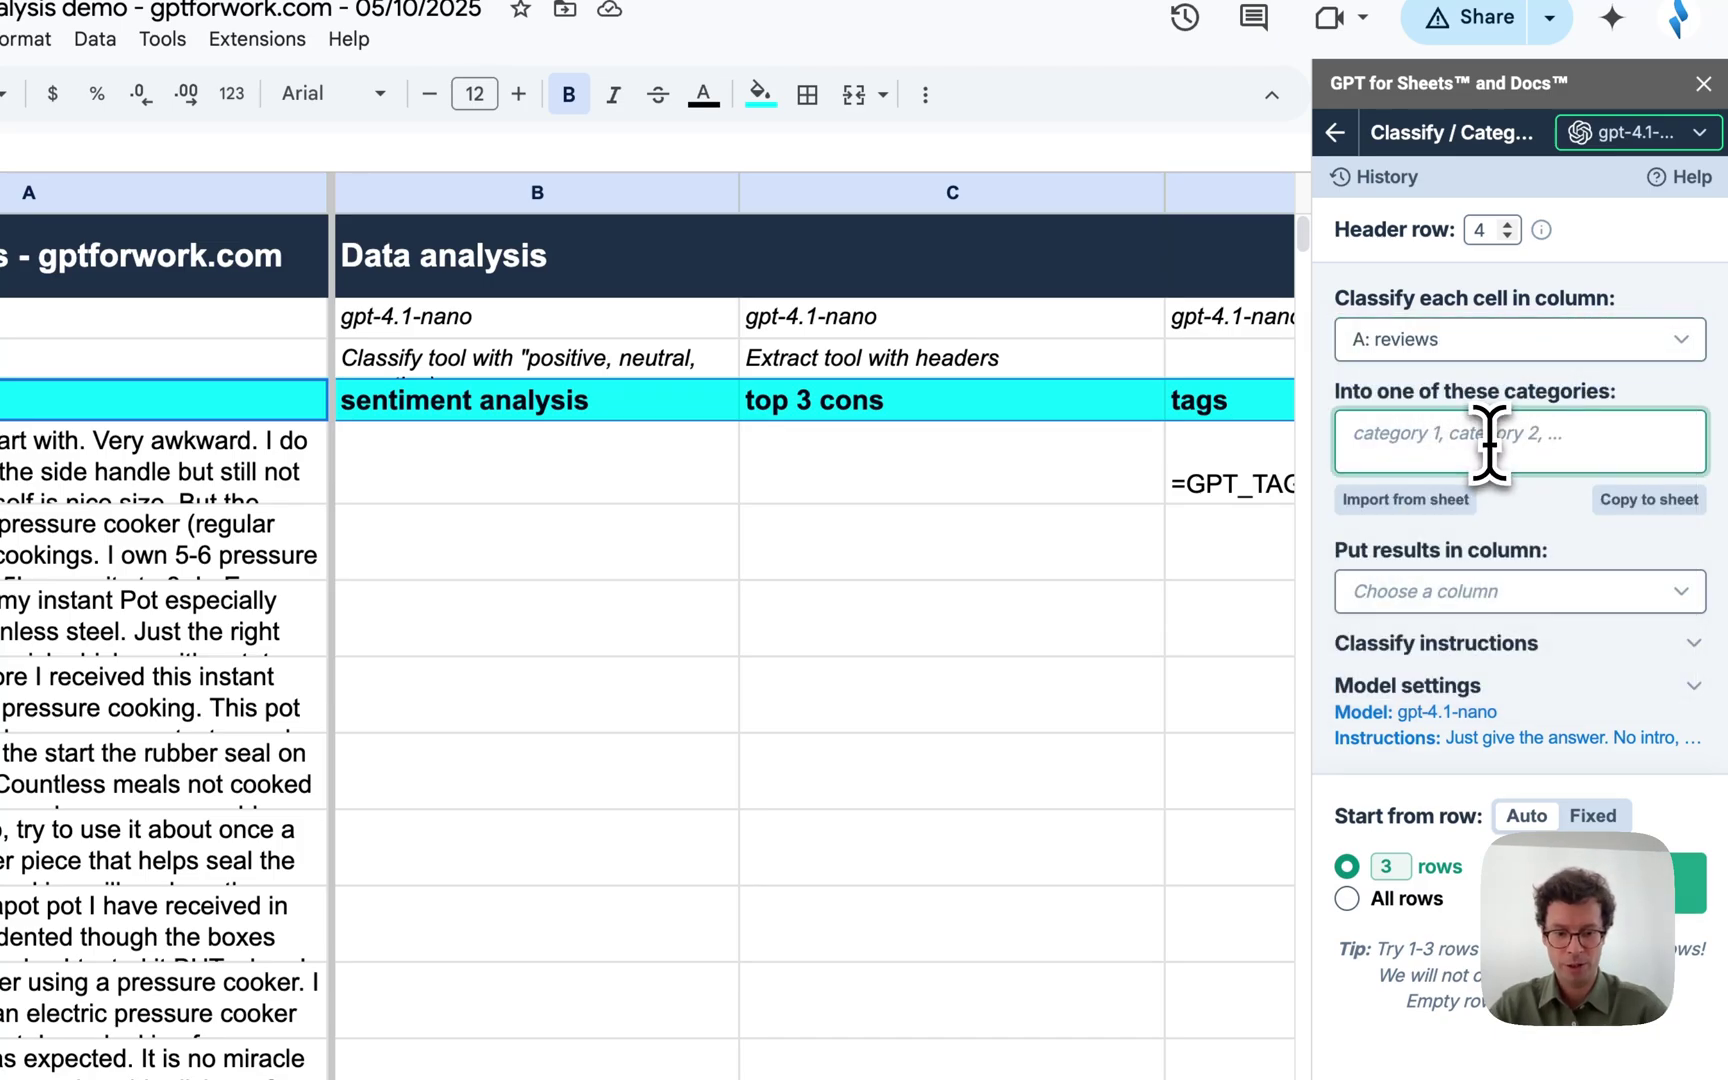
text(positive, neutral, negative)
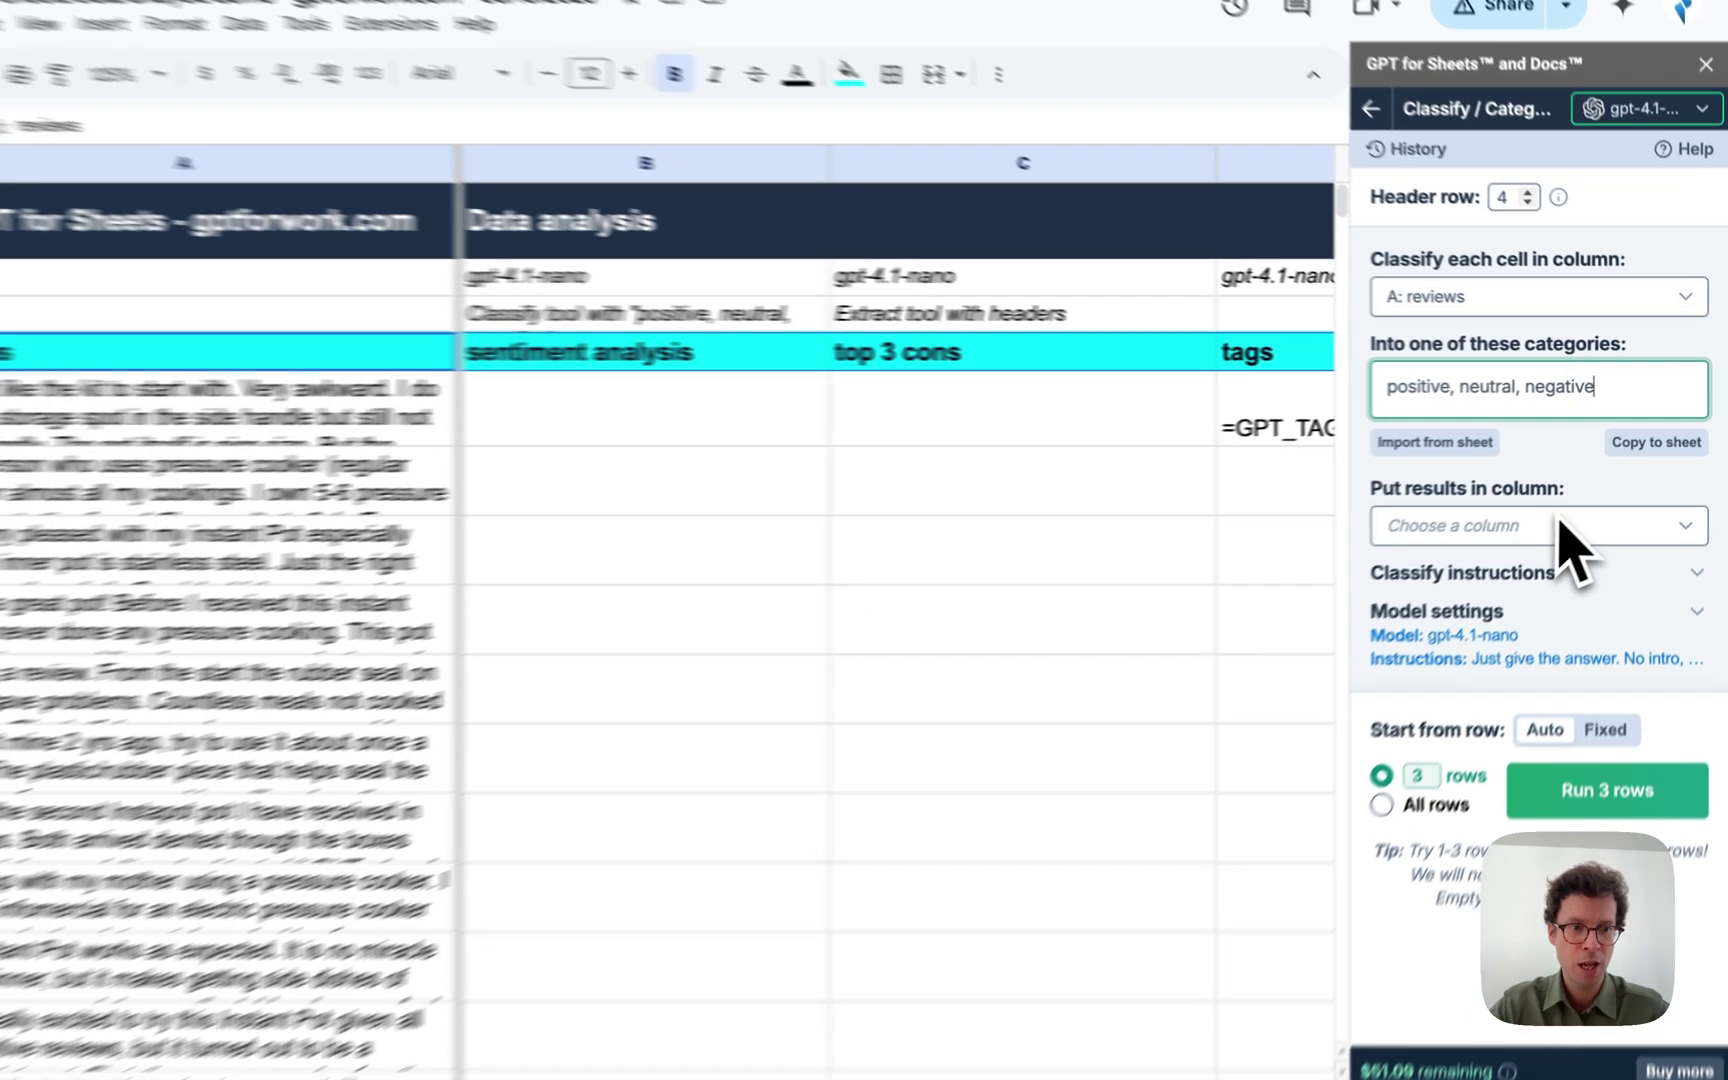
click(1558, 512)
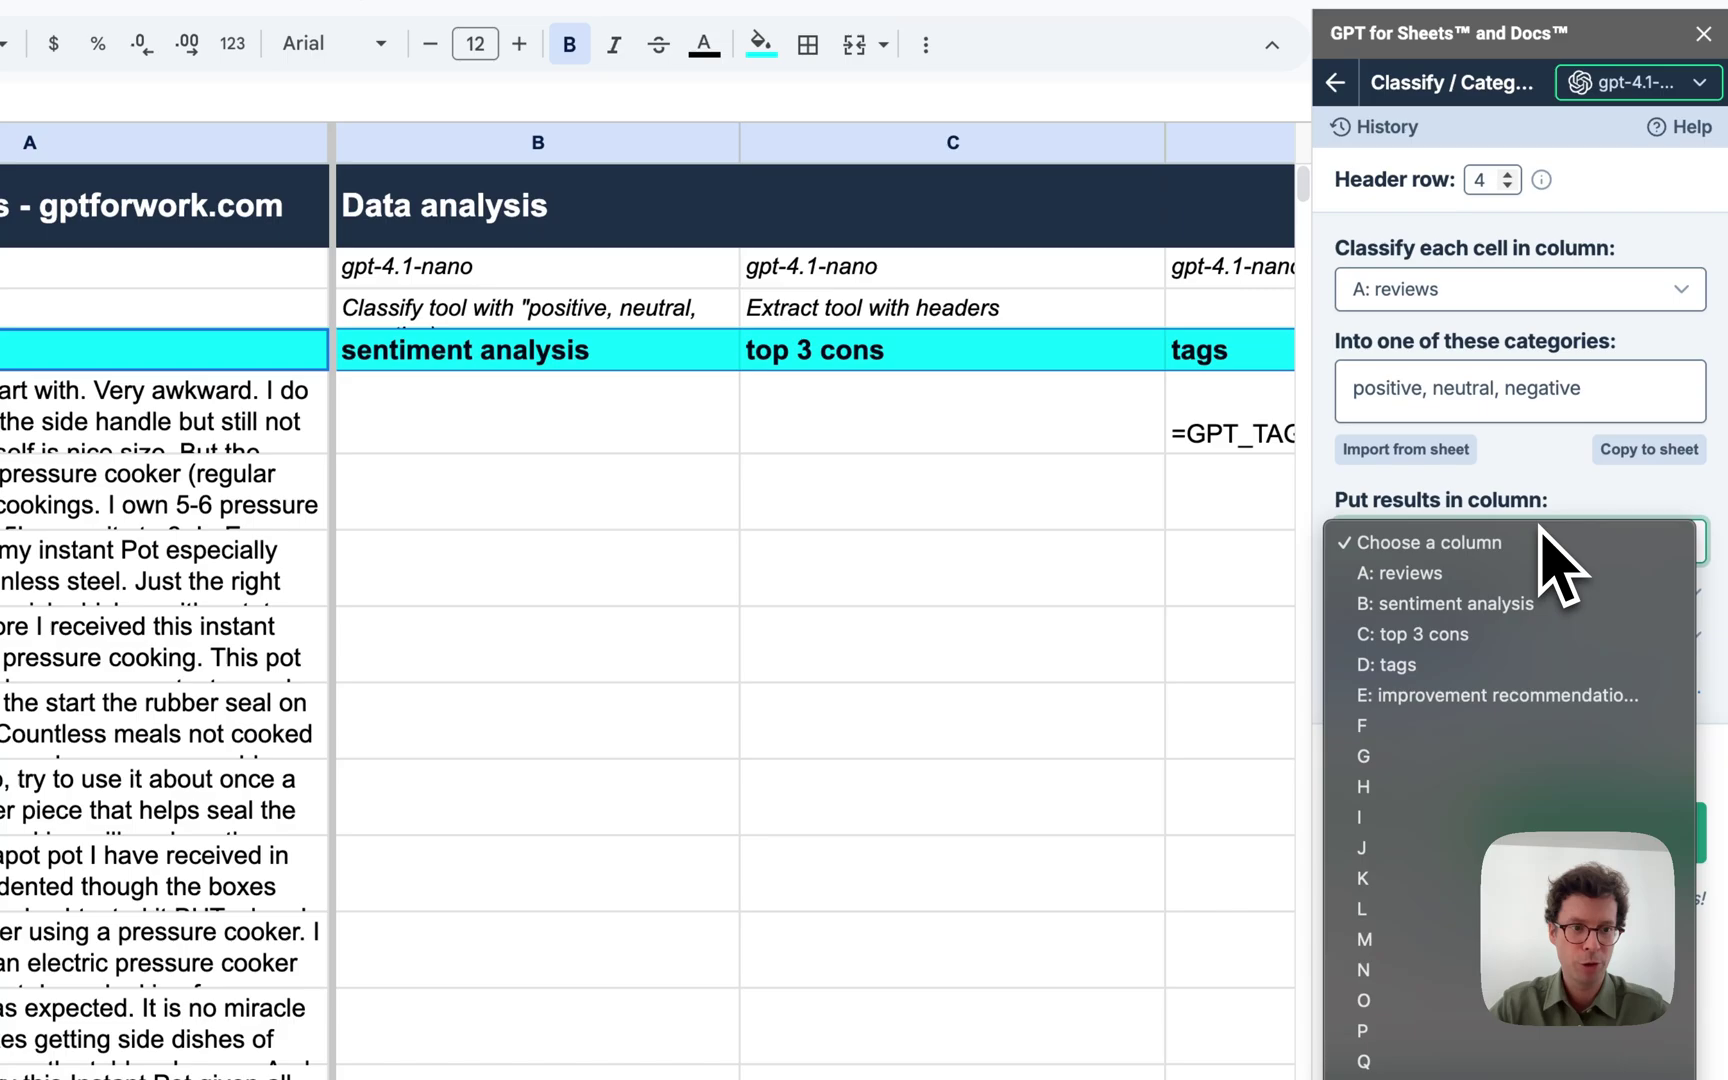
click(1480, 604)
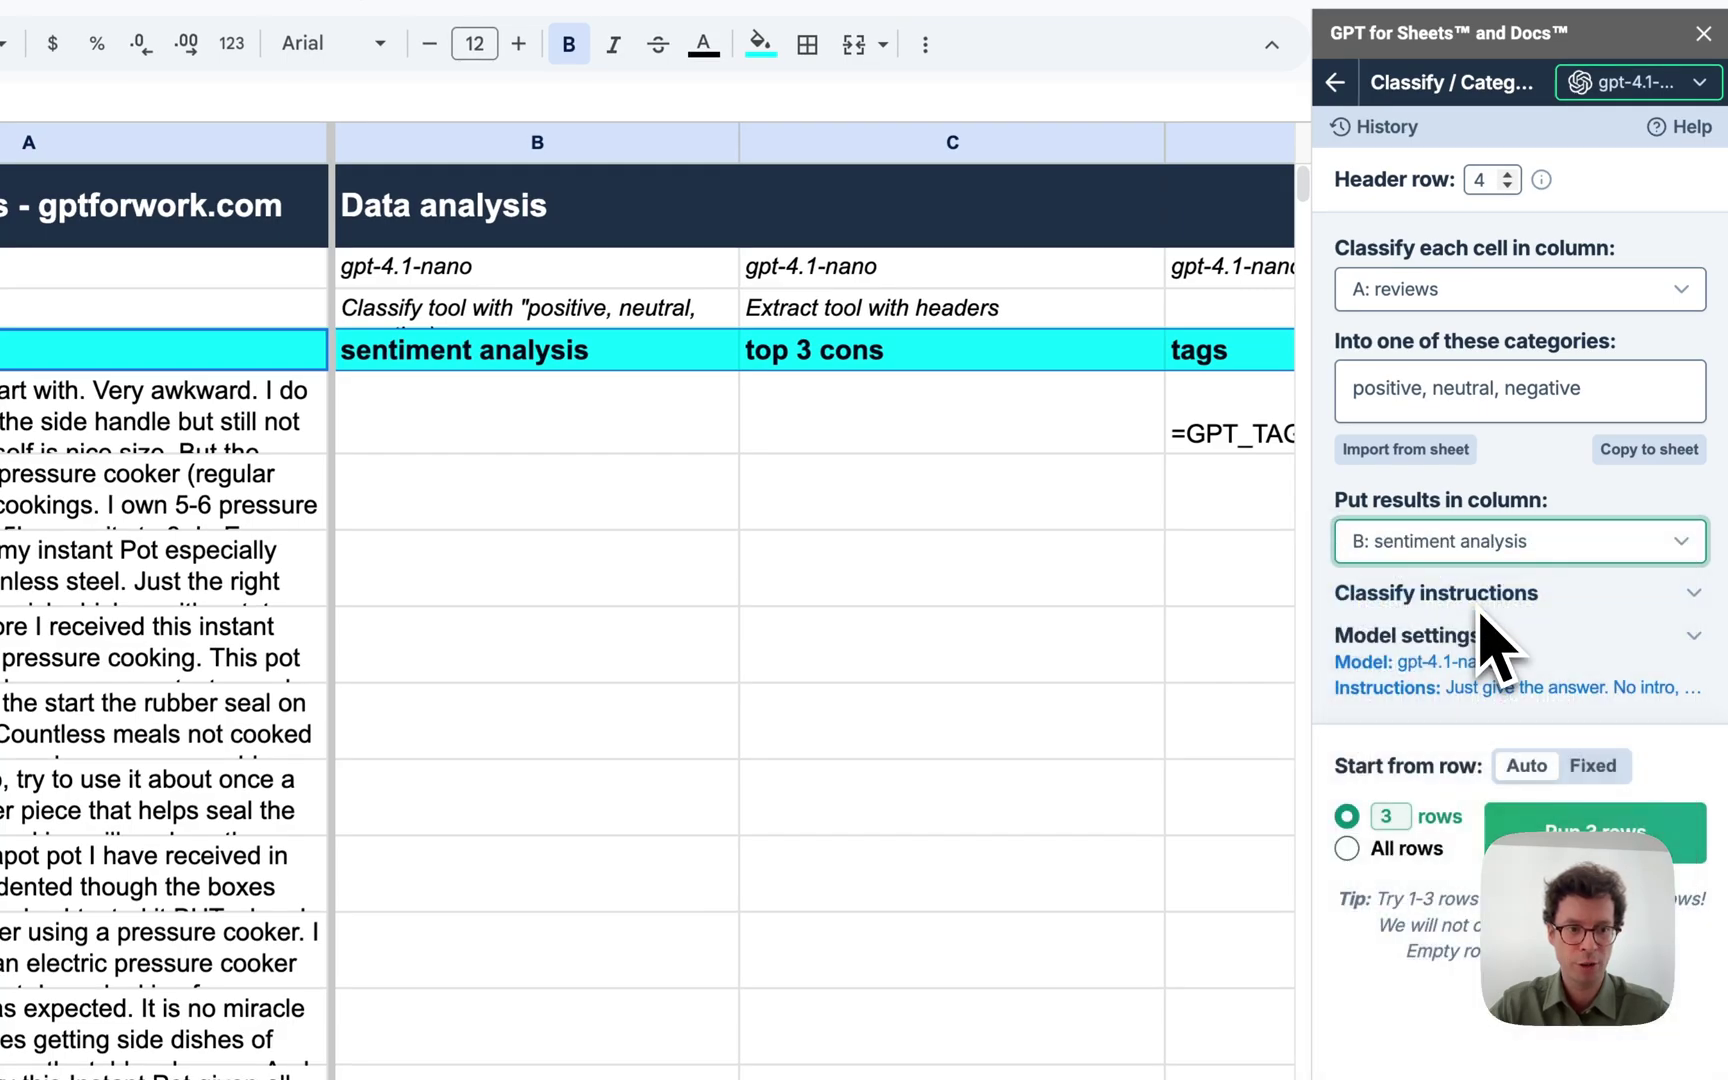
click(1398, 818)
Run the sentiment classification on 20 rows and dismiss the Done message.
text(2)
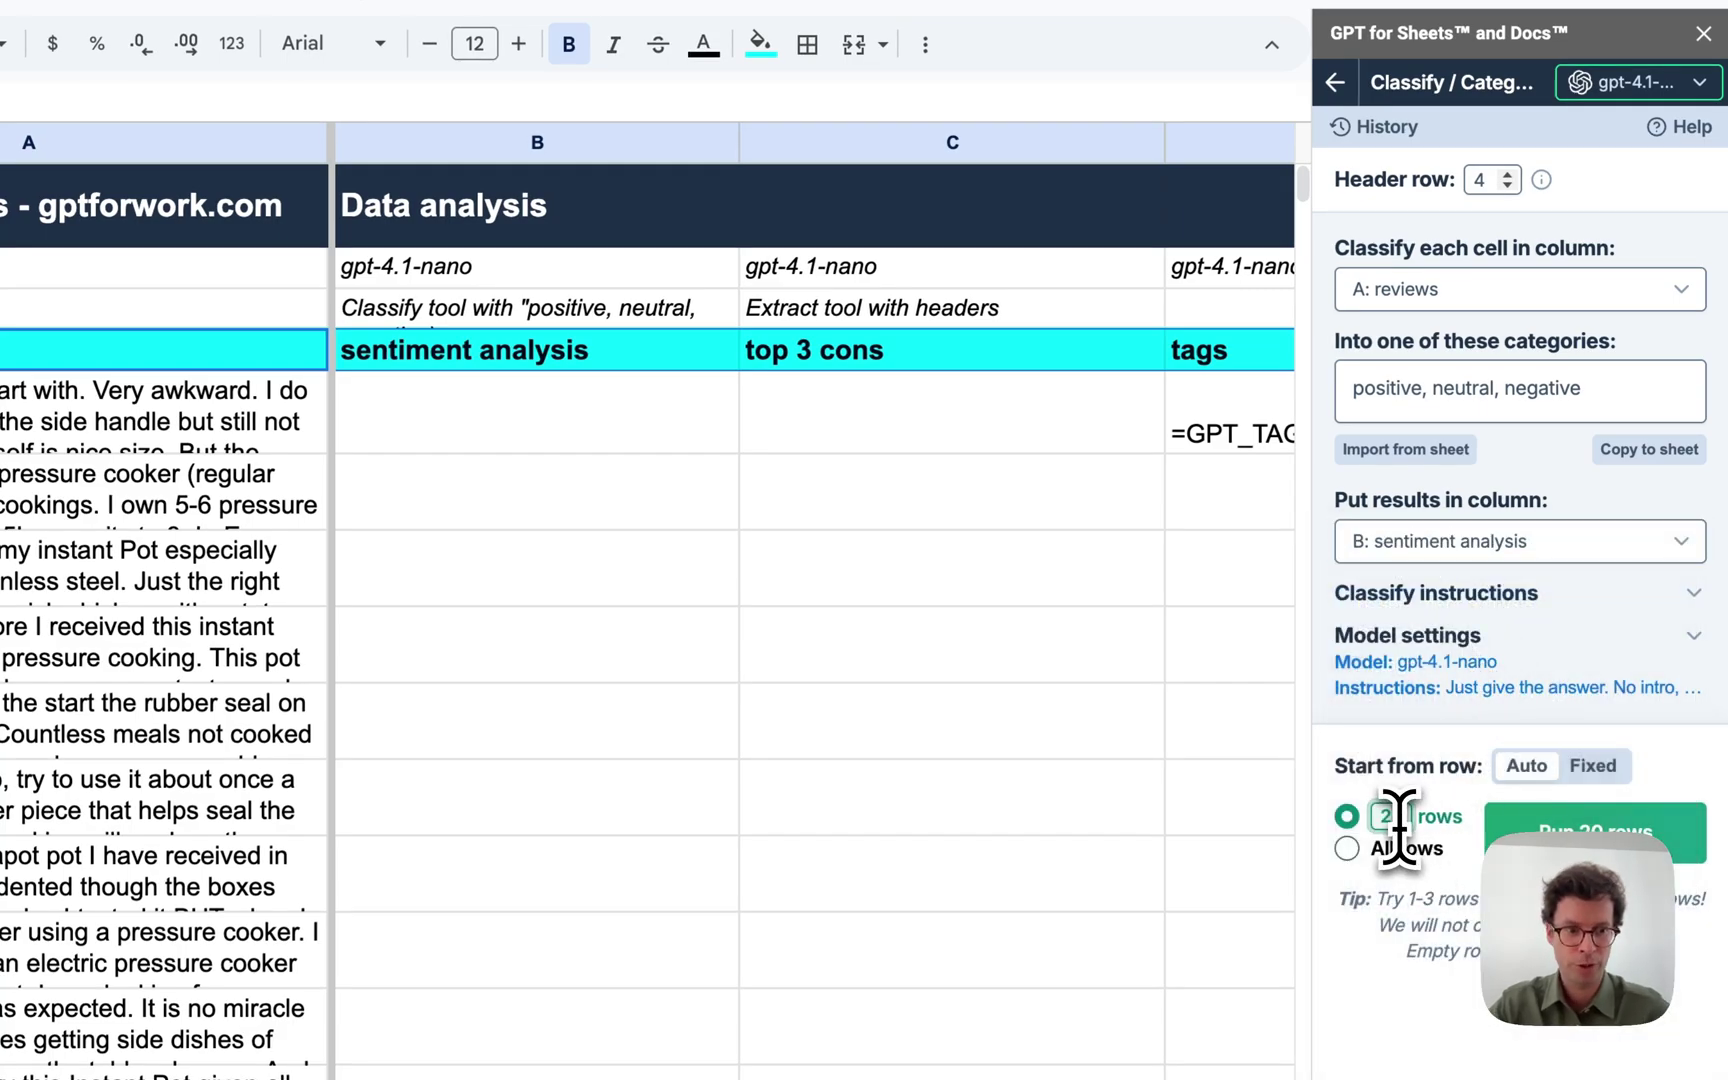
text(0)
click(1664, 852)
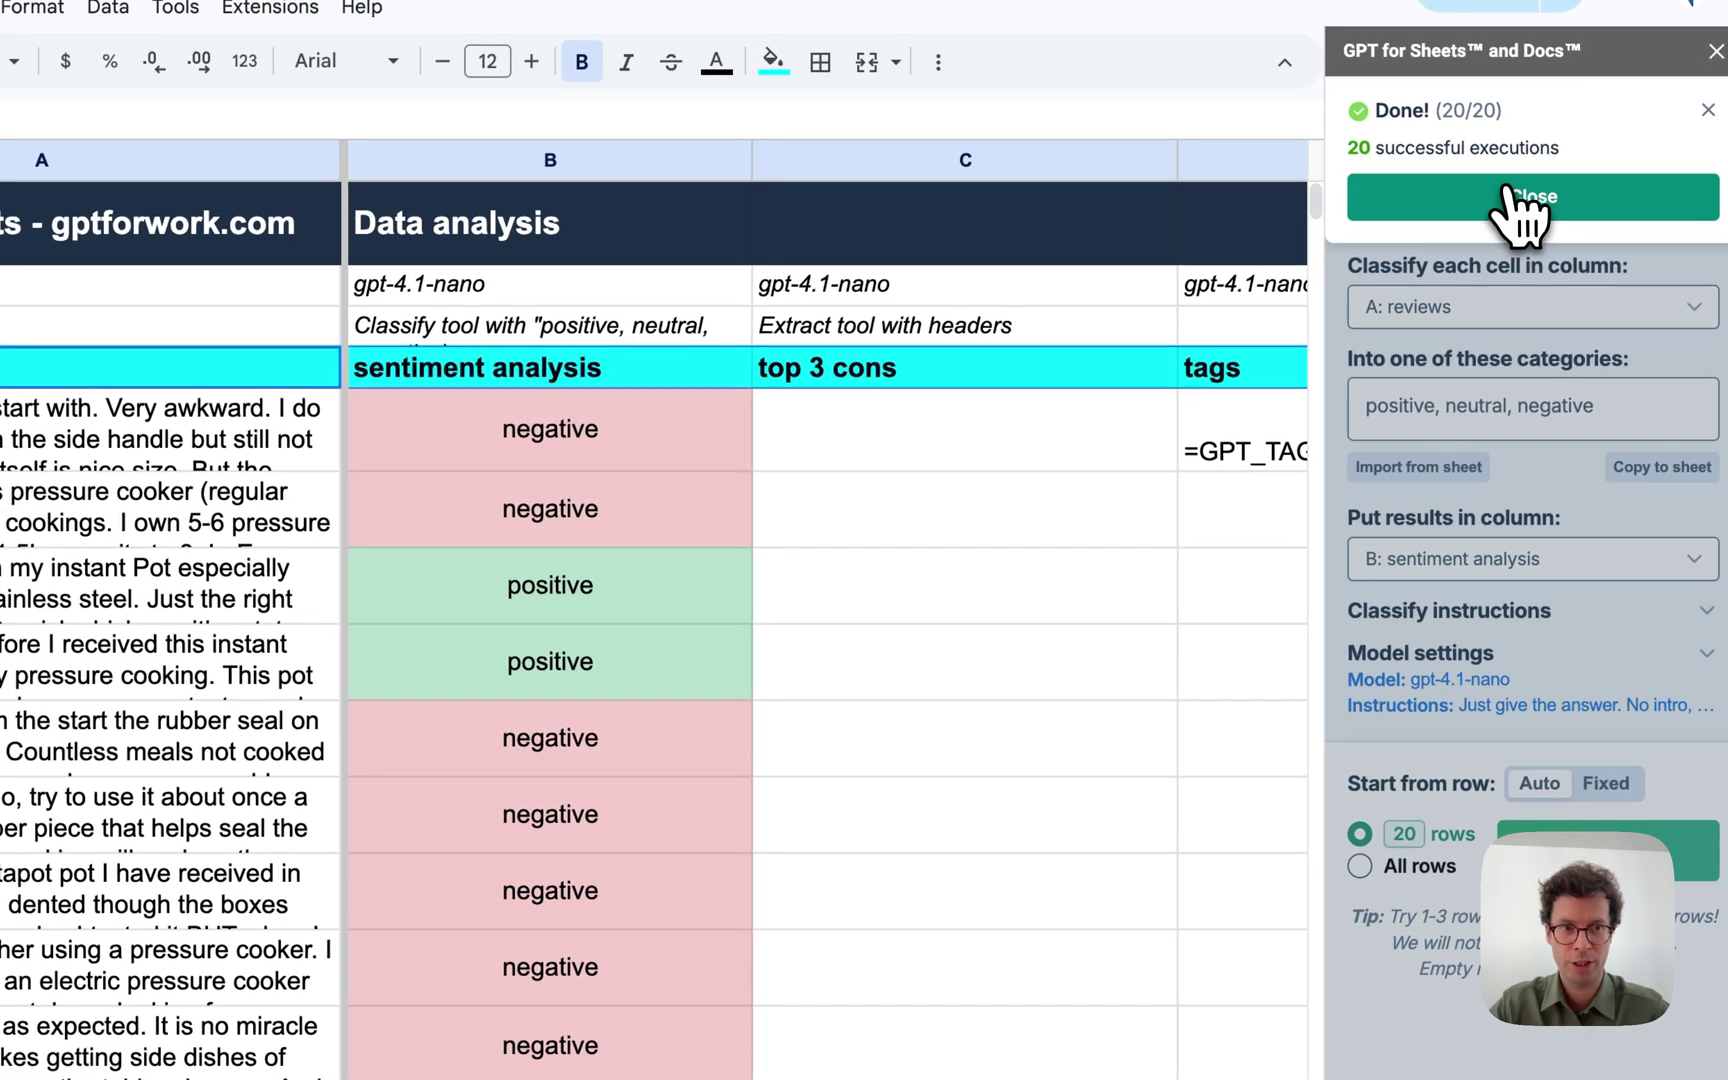
click(1575, 192)
scroll(908, 815, down, 3)
scroll(908, 850, down, 9)
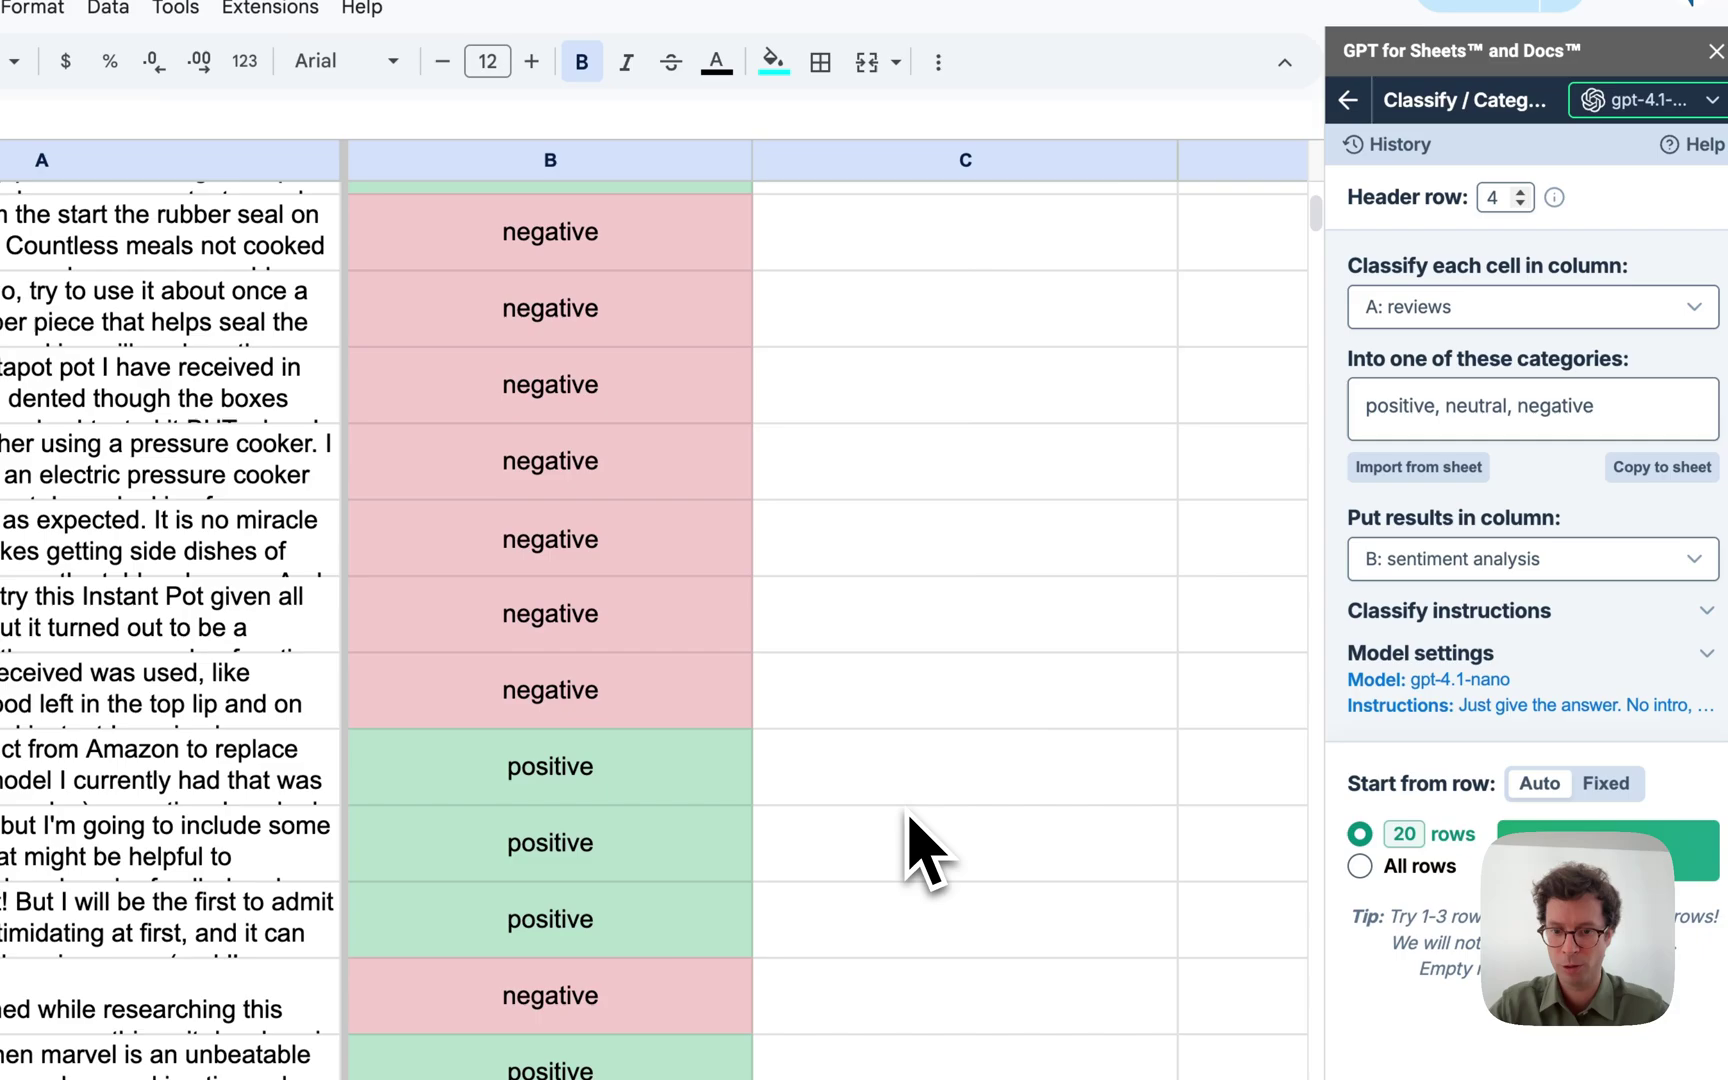
scroll(908, 850, up, 7)
scroll(908, 818, up, 4)
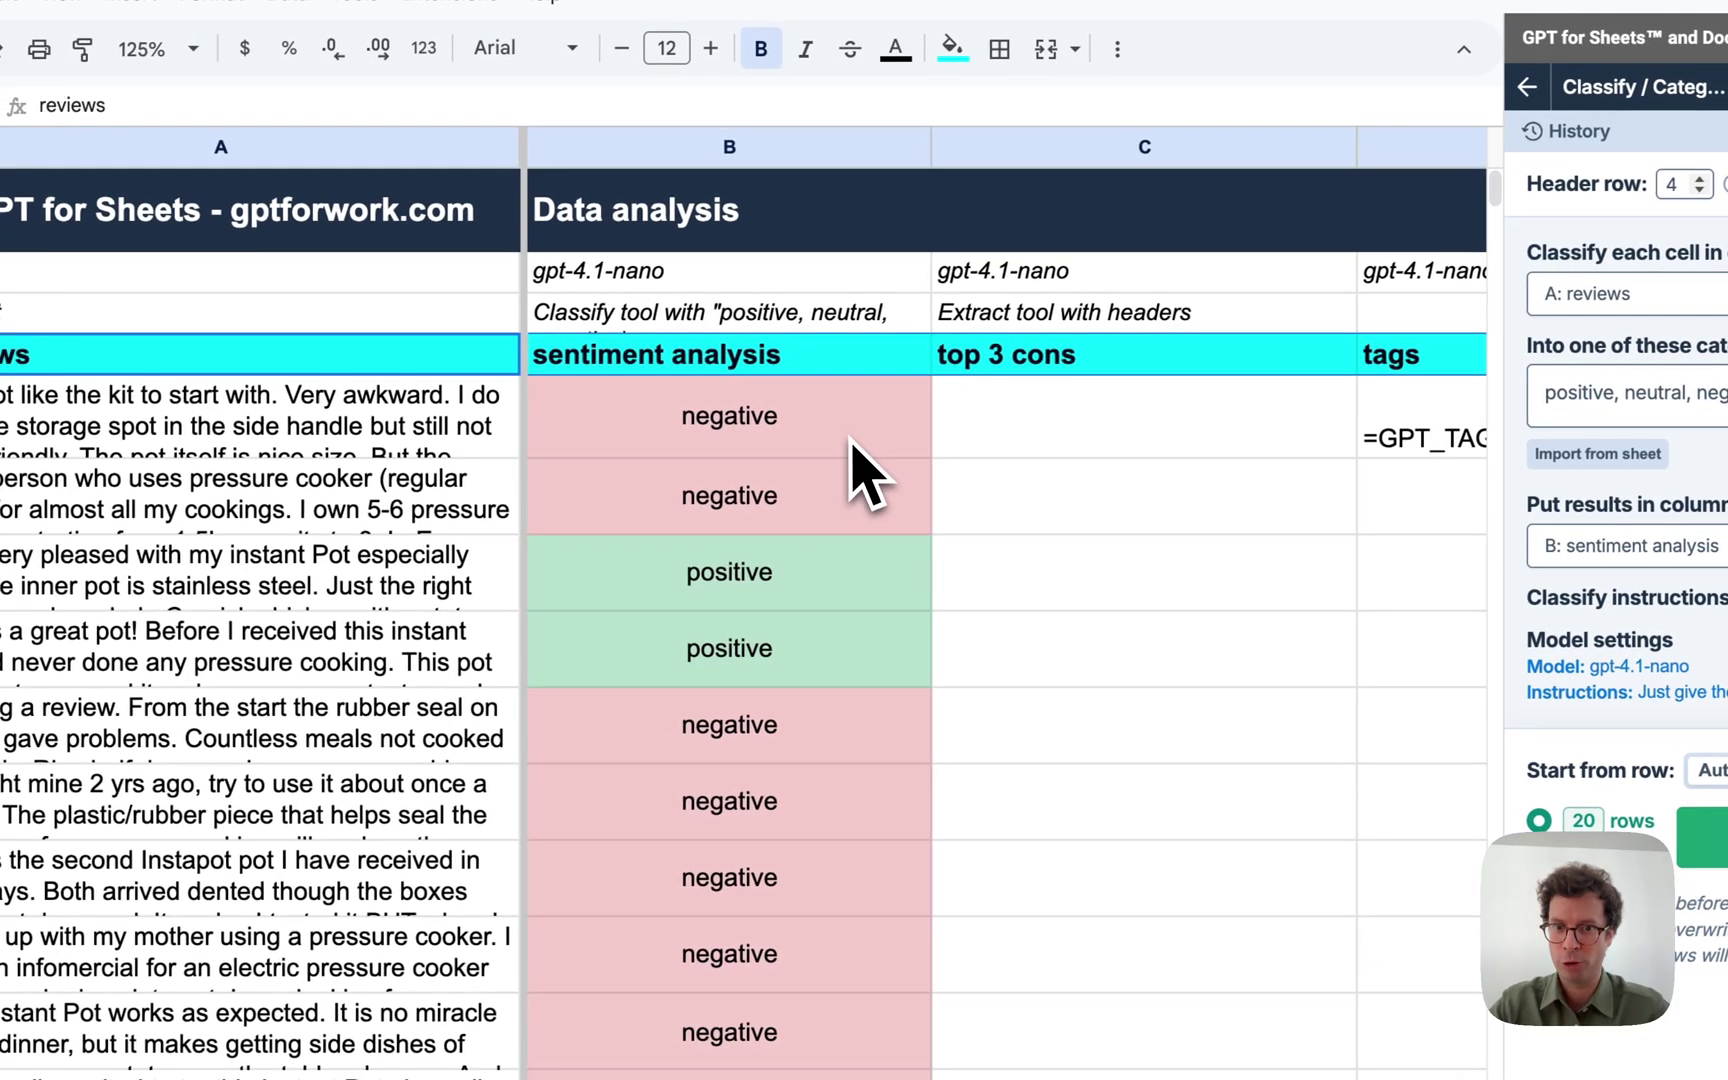
Check the positive and negative labels in B5 and B7 and scroll the results.
click(671, 458)
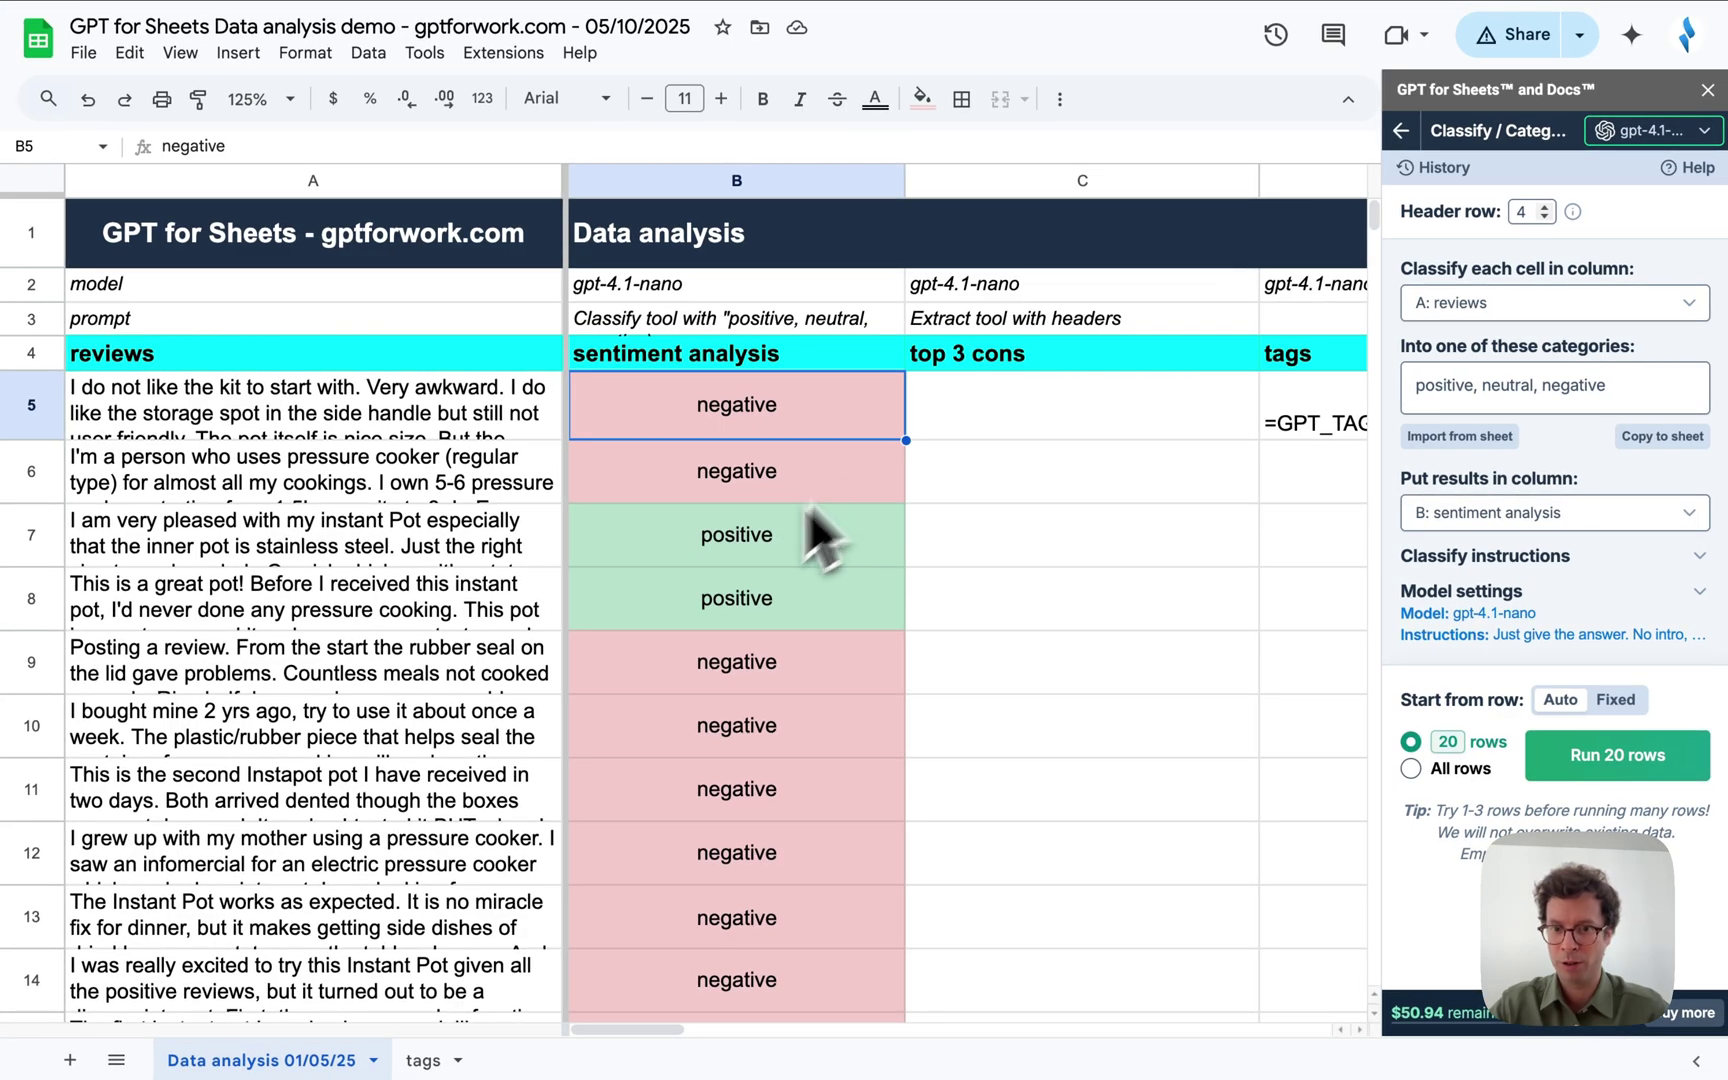
click(780, 545)
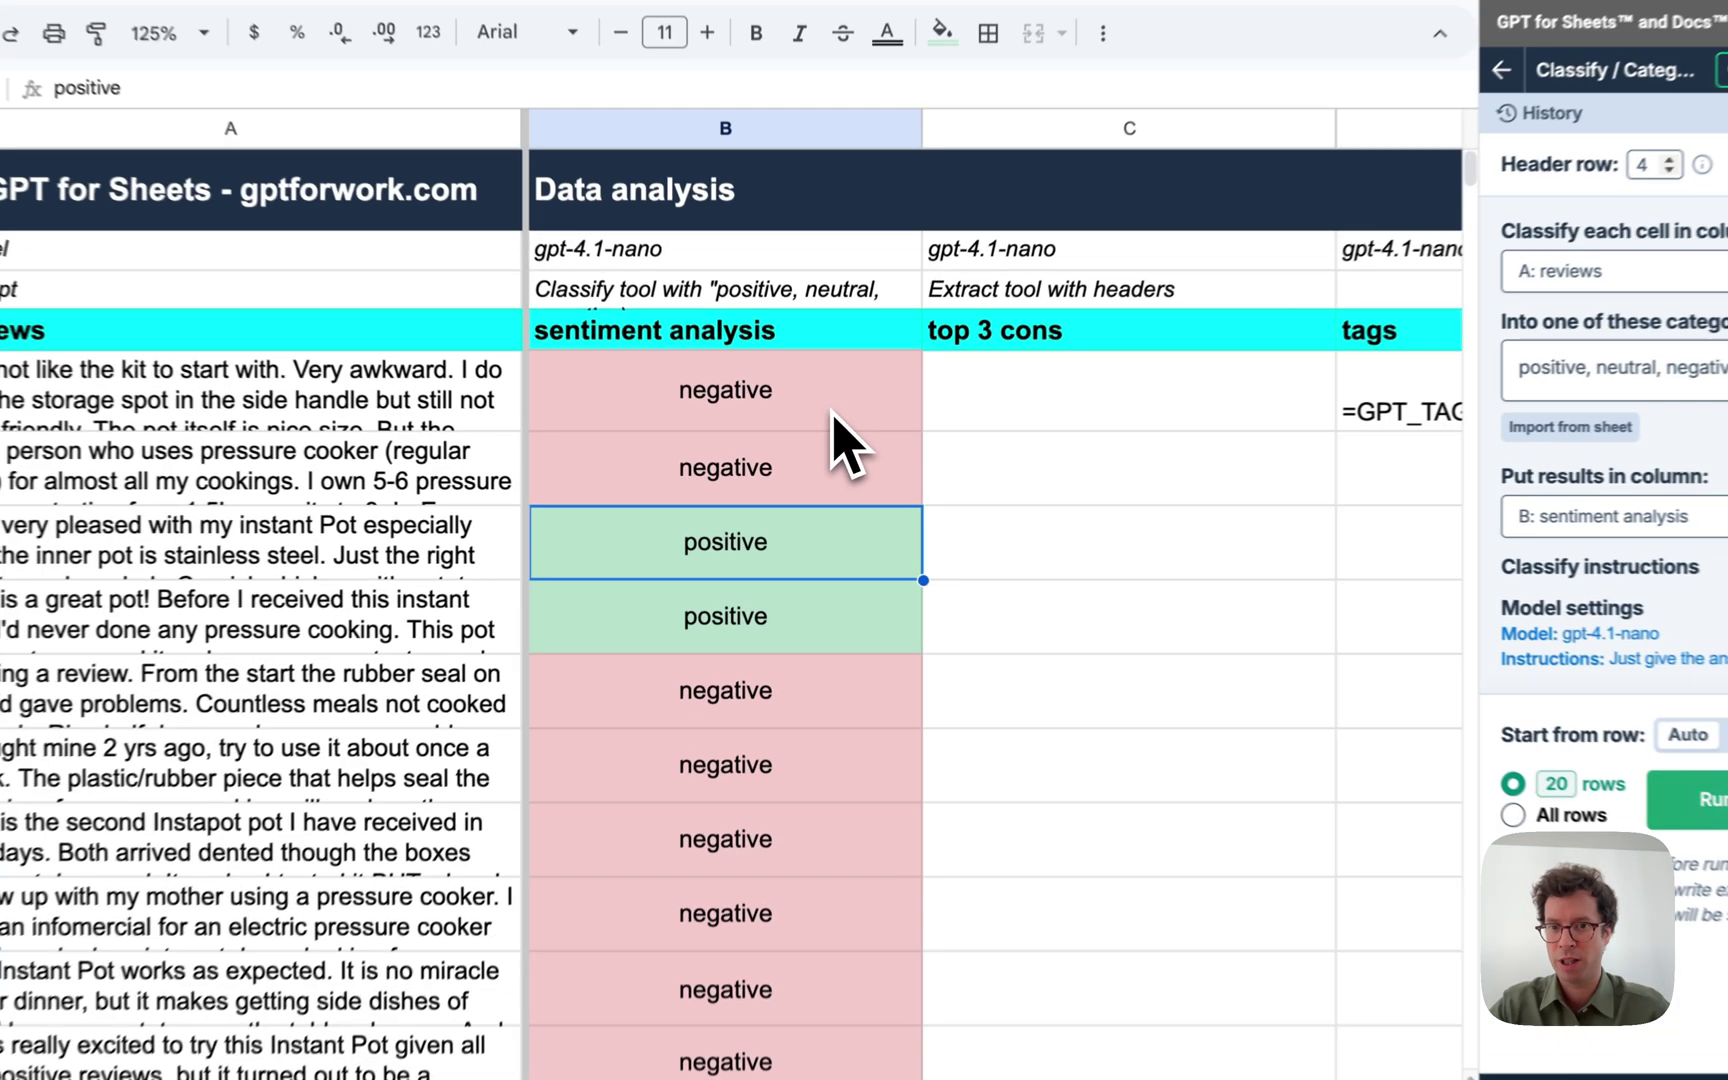
click(830, 425)
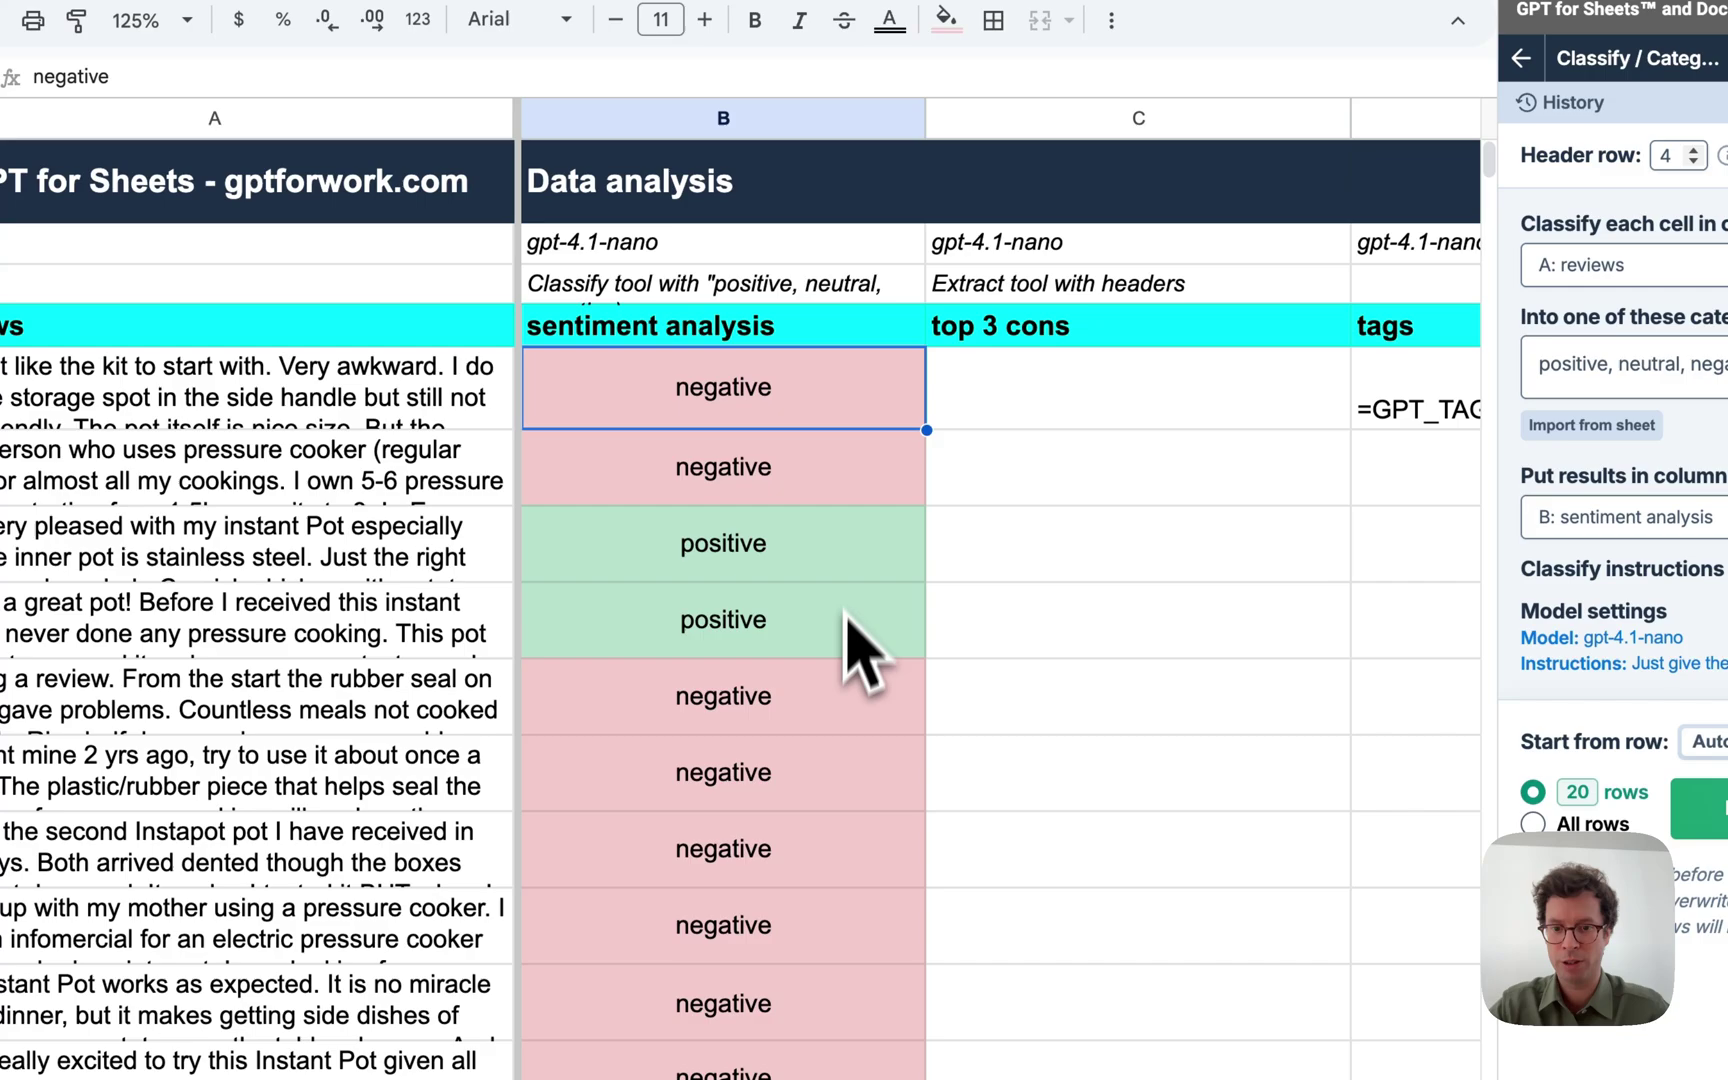
click(845, 645)
scroll(845, 645, down, 6)
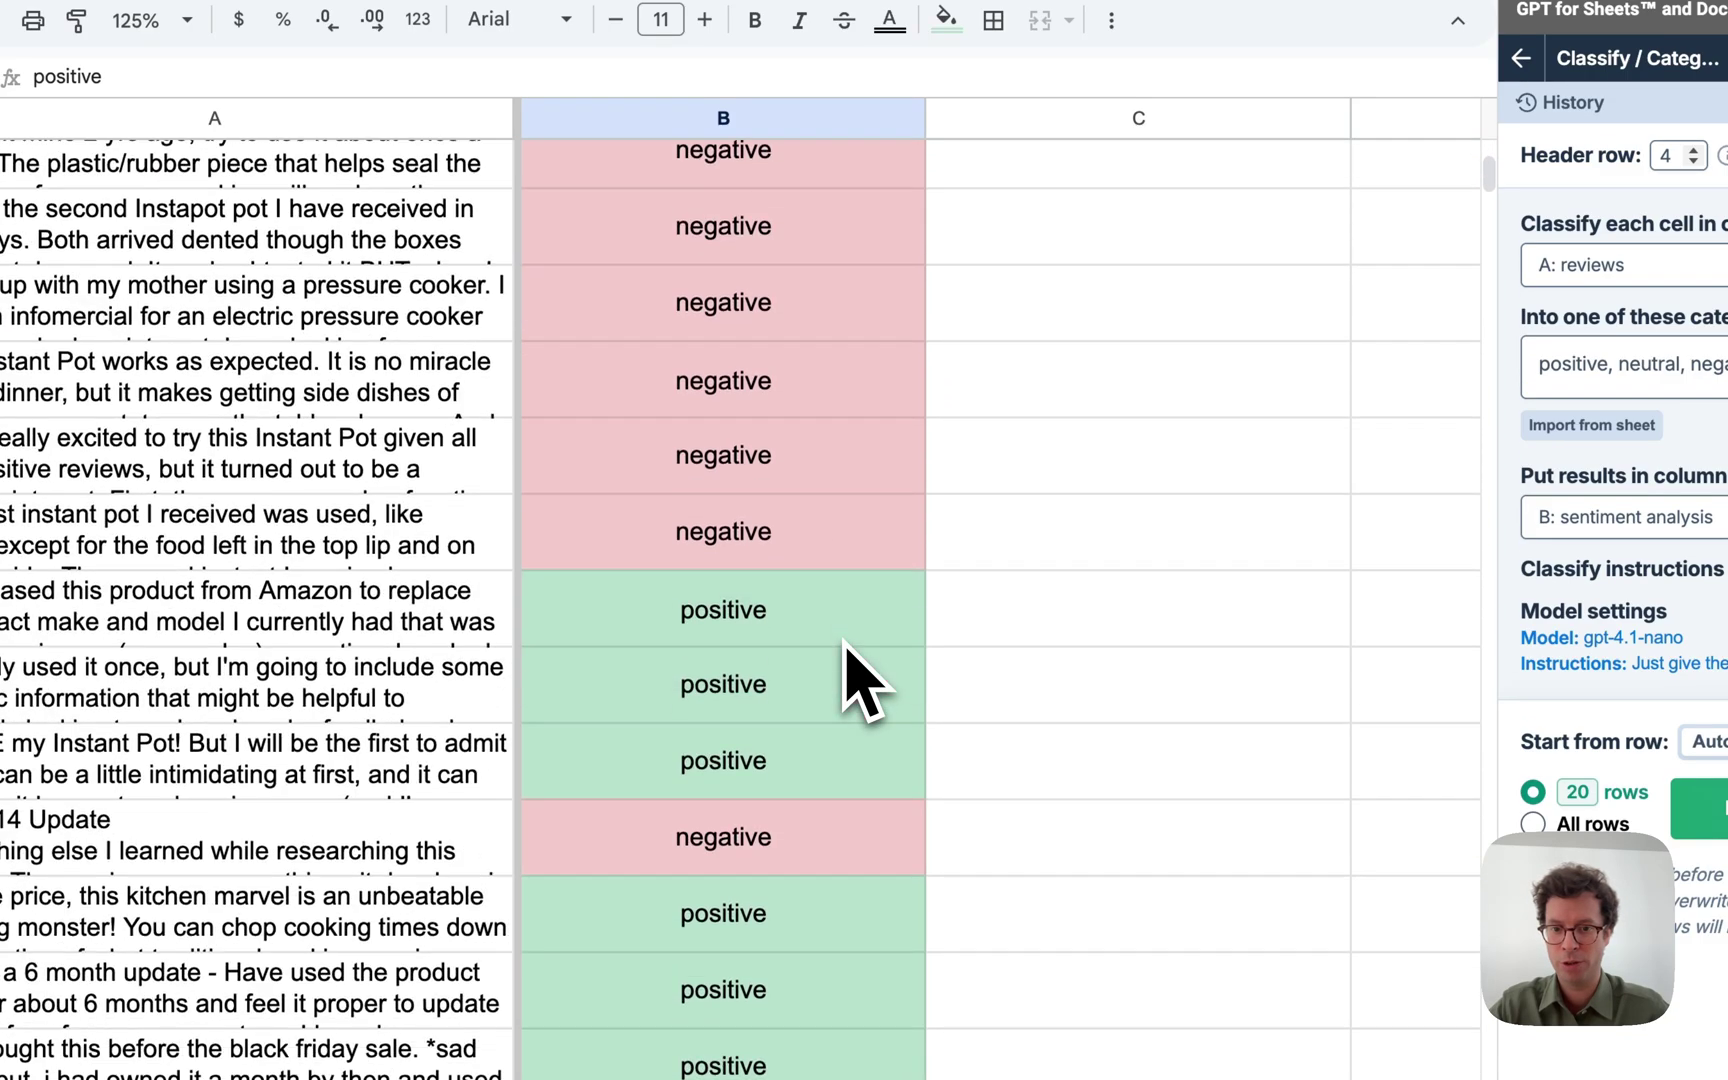
scroll(855, 678, down, 1)
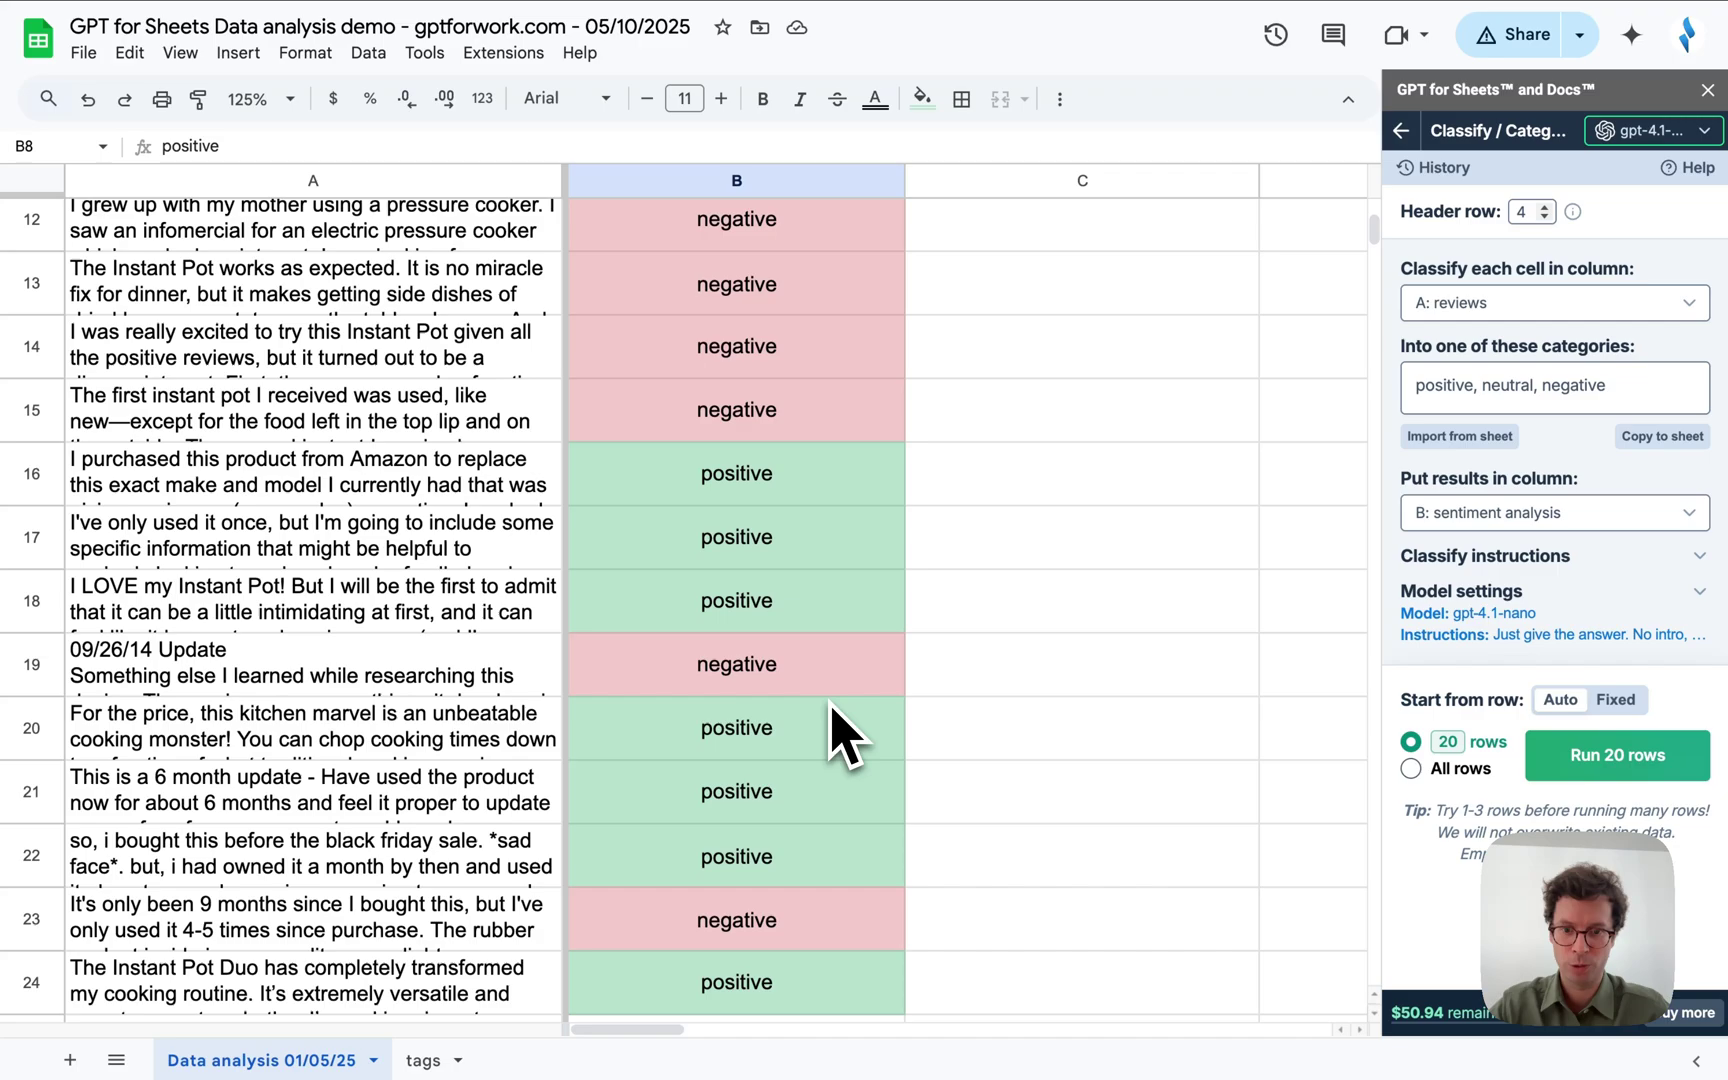
scroll(845, 735, down, 1)
scroll(845, 735, up, 9)
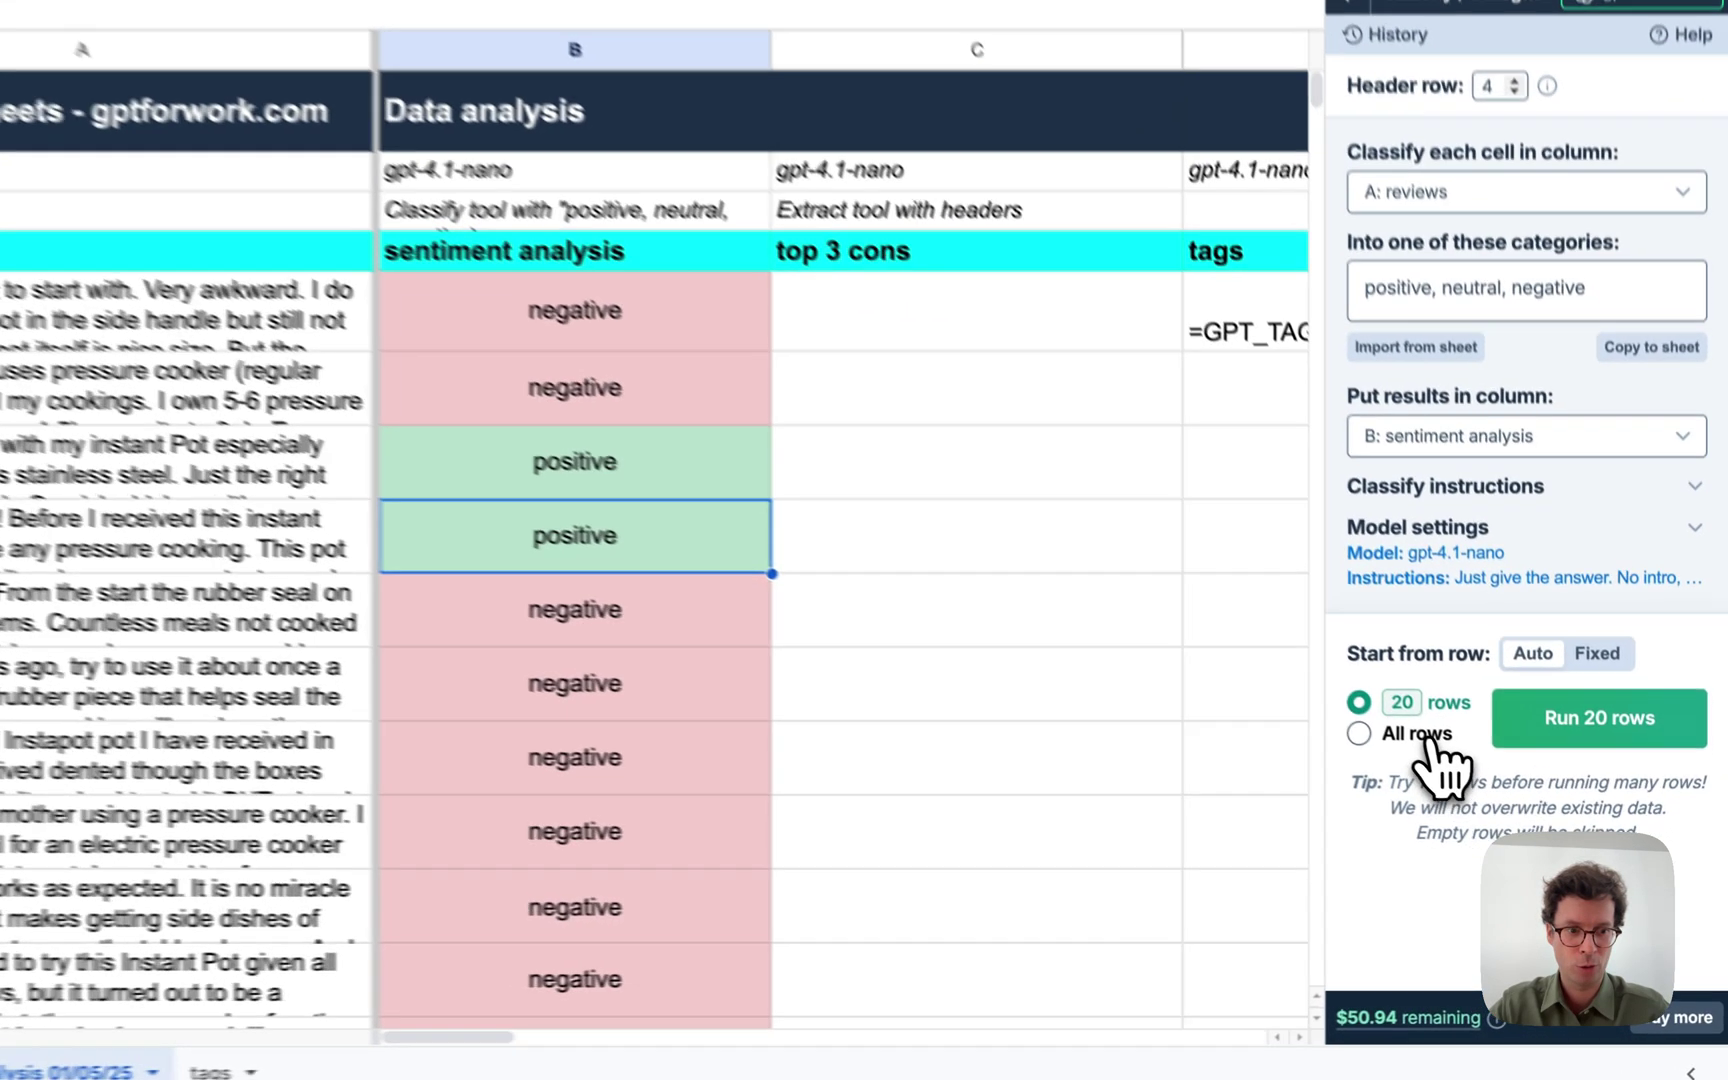
Rerun the sentiment classification on all rows and dismiss the Done notice.
click(1445, 768)
click(1645, 712)
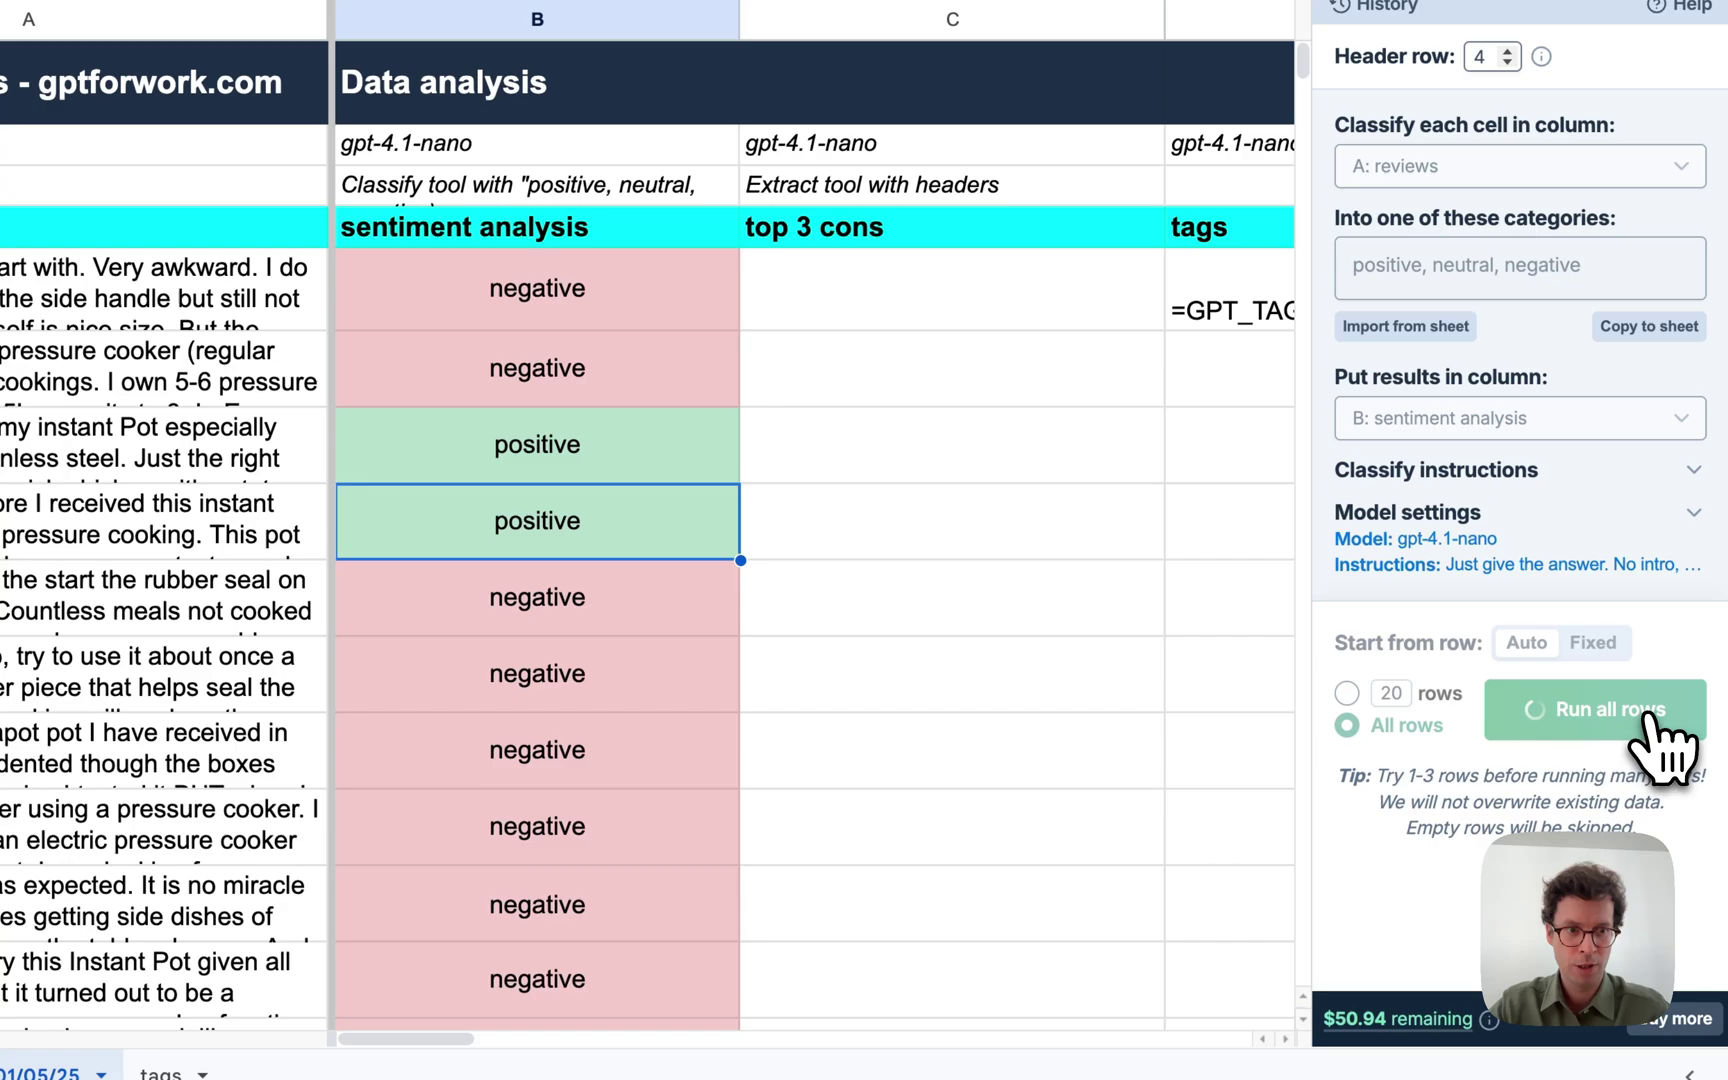
scroll(930, 725, down, 12)
scroll(922, 700, down, 10)
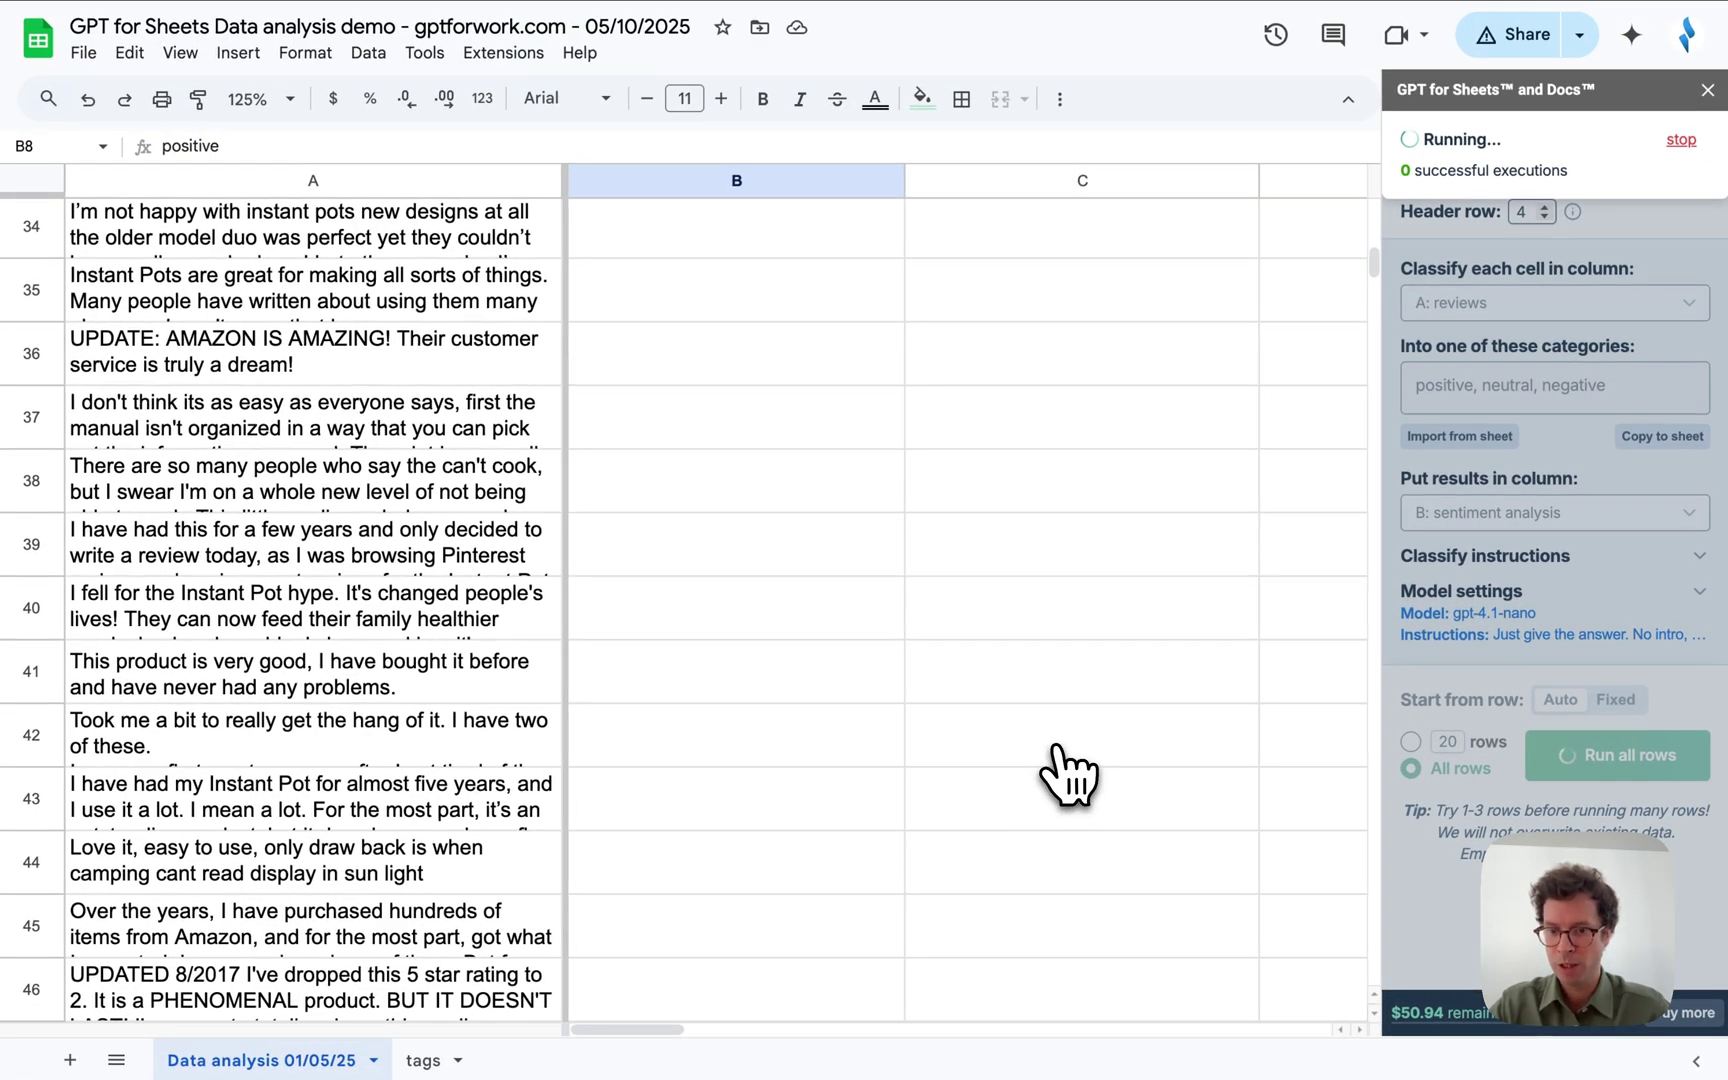
scroll(1068, 775, down, 5)
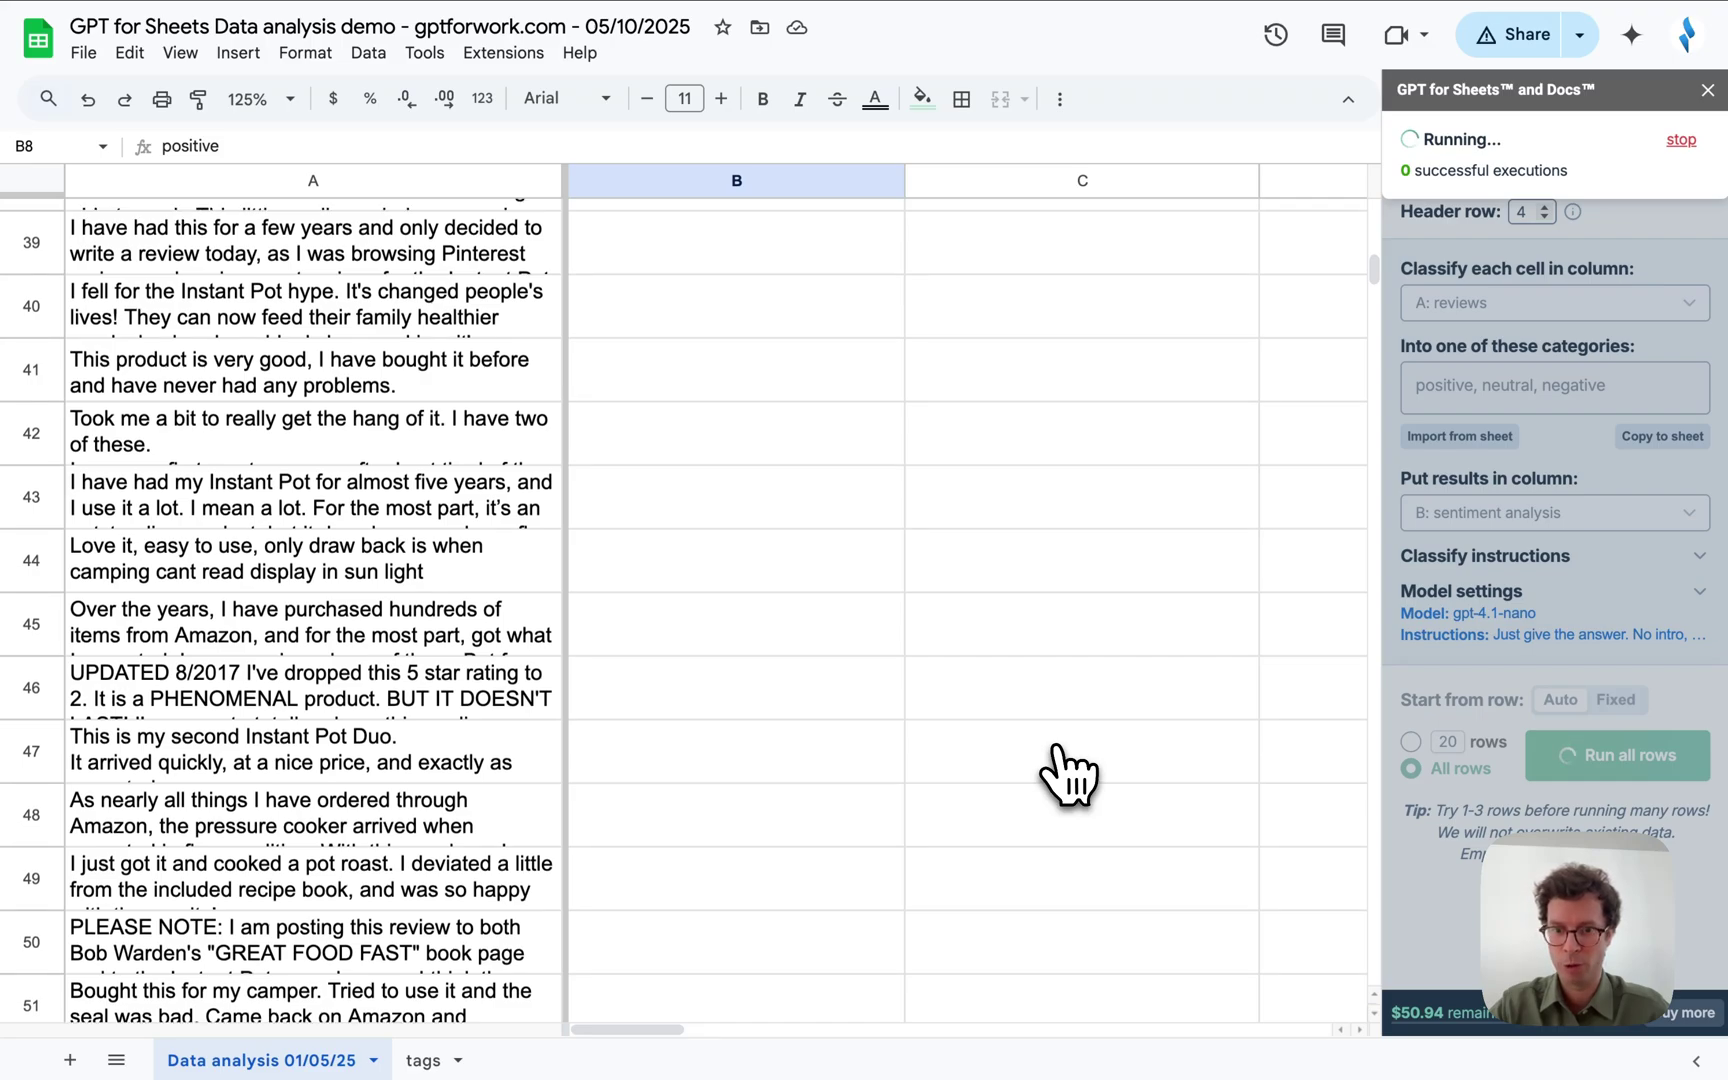
scroll(1068, 775, down, 15)
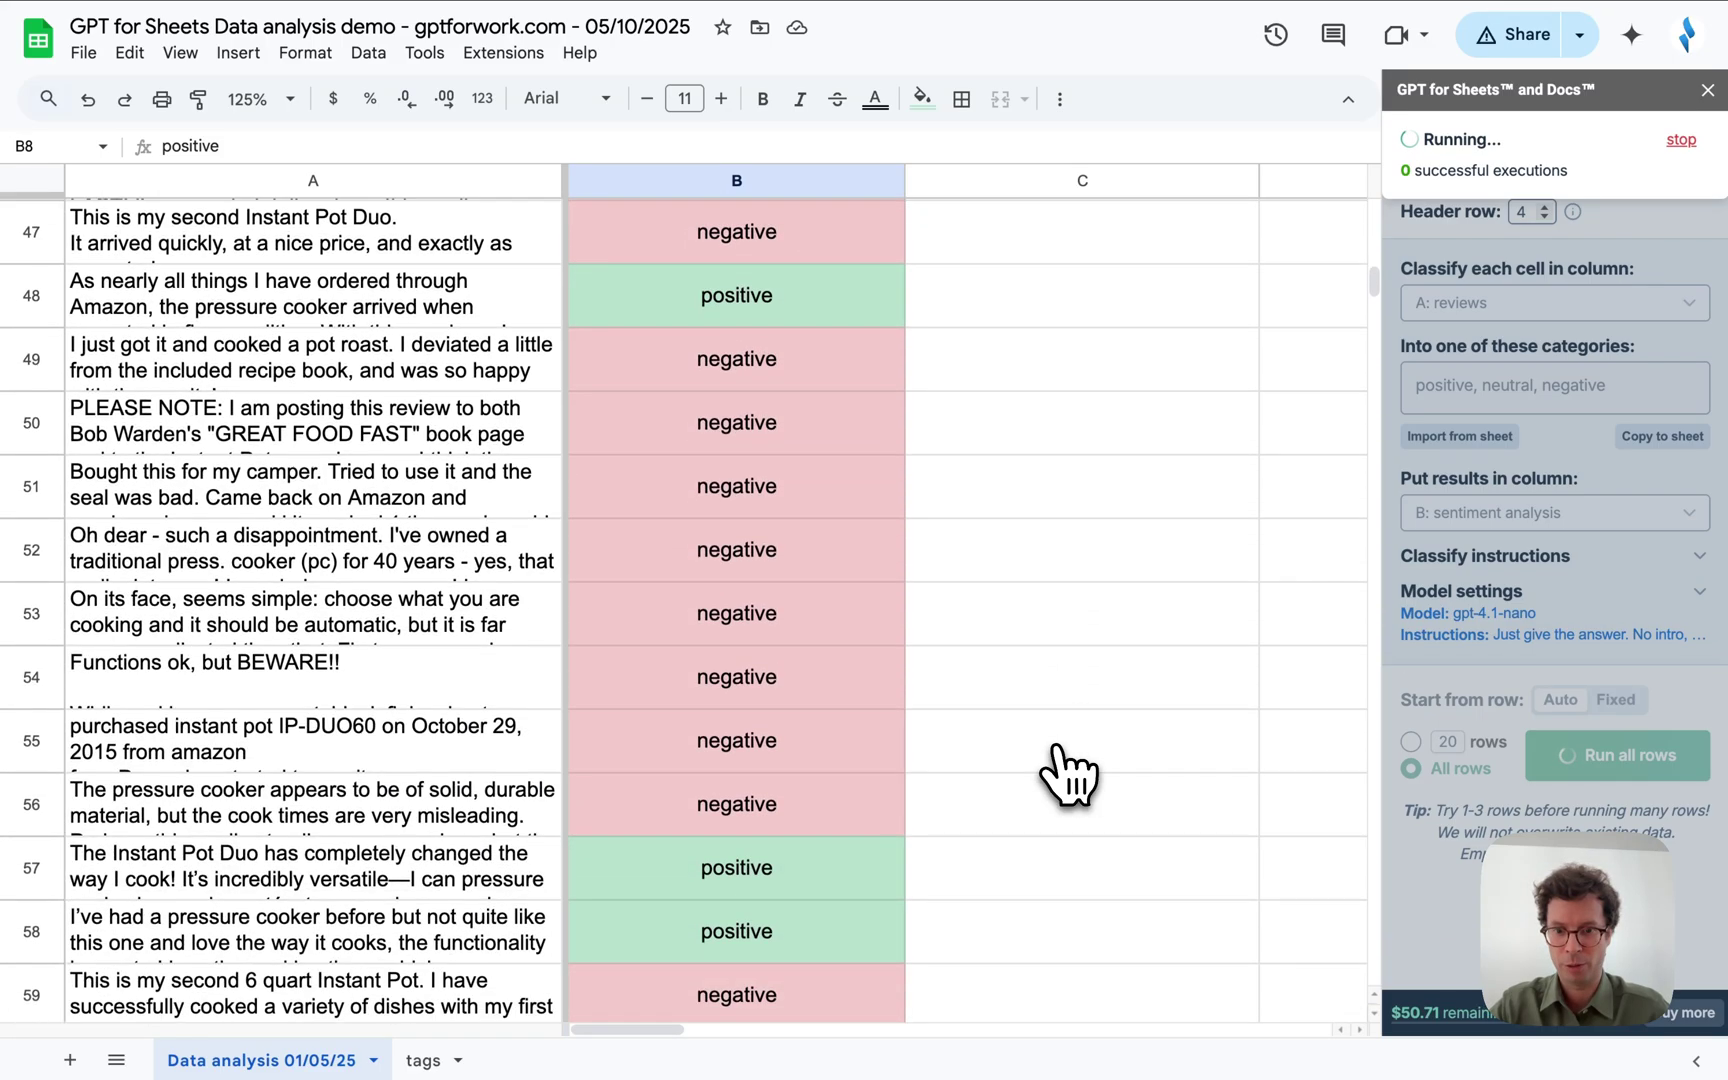
scroll(1068, 775, up, 20)
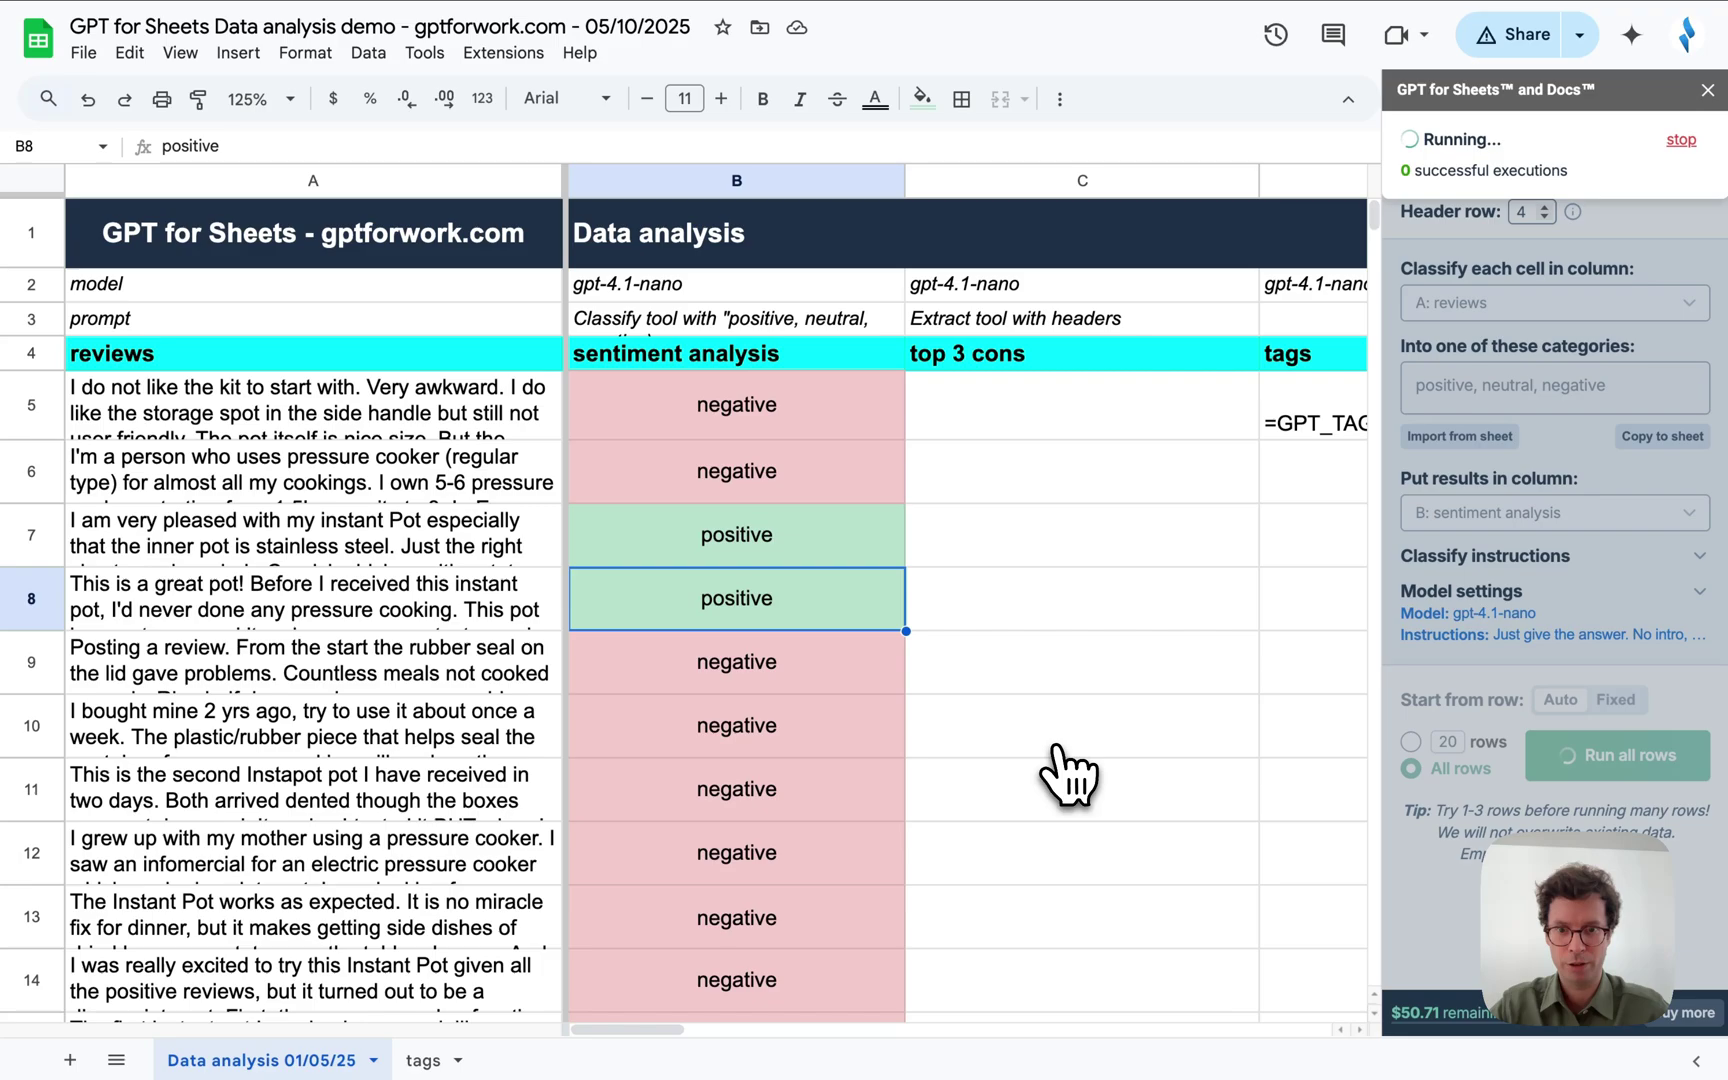
click(1552, 208)
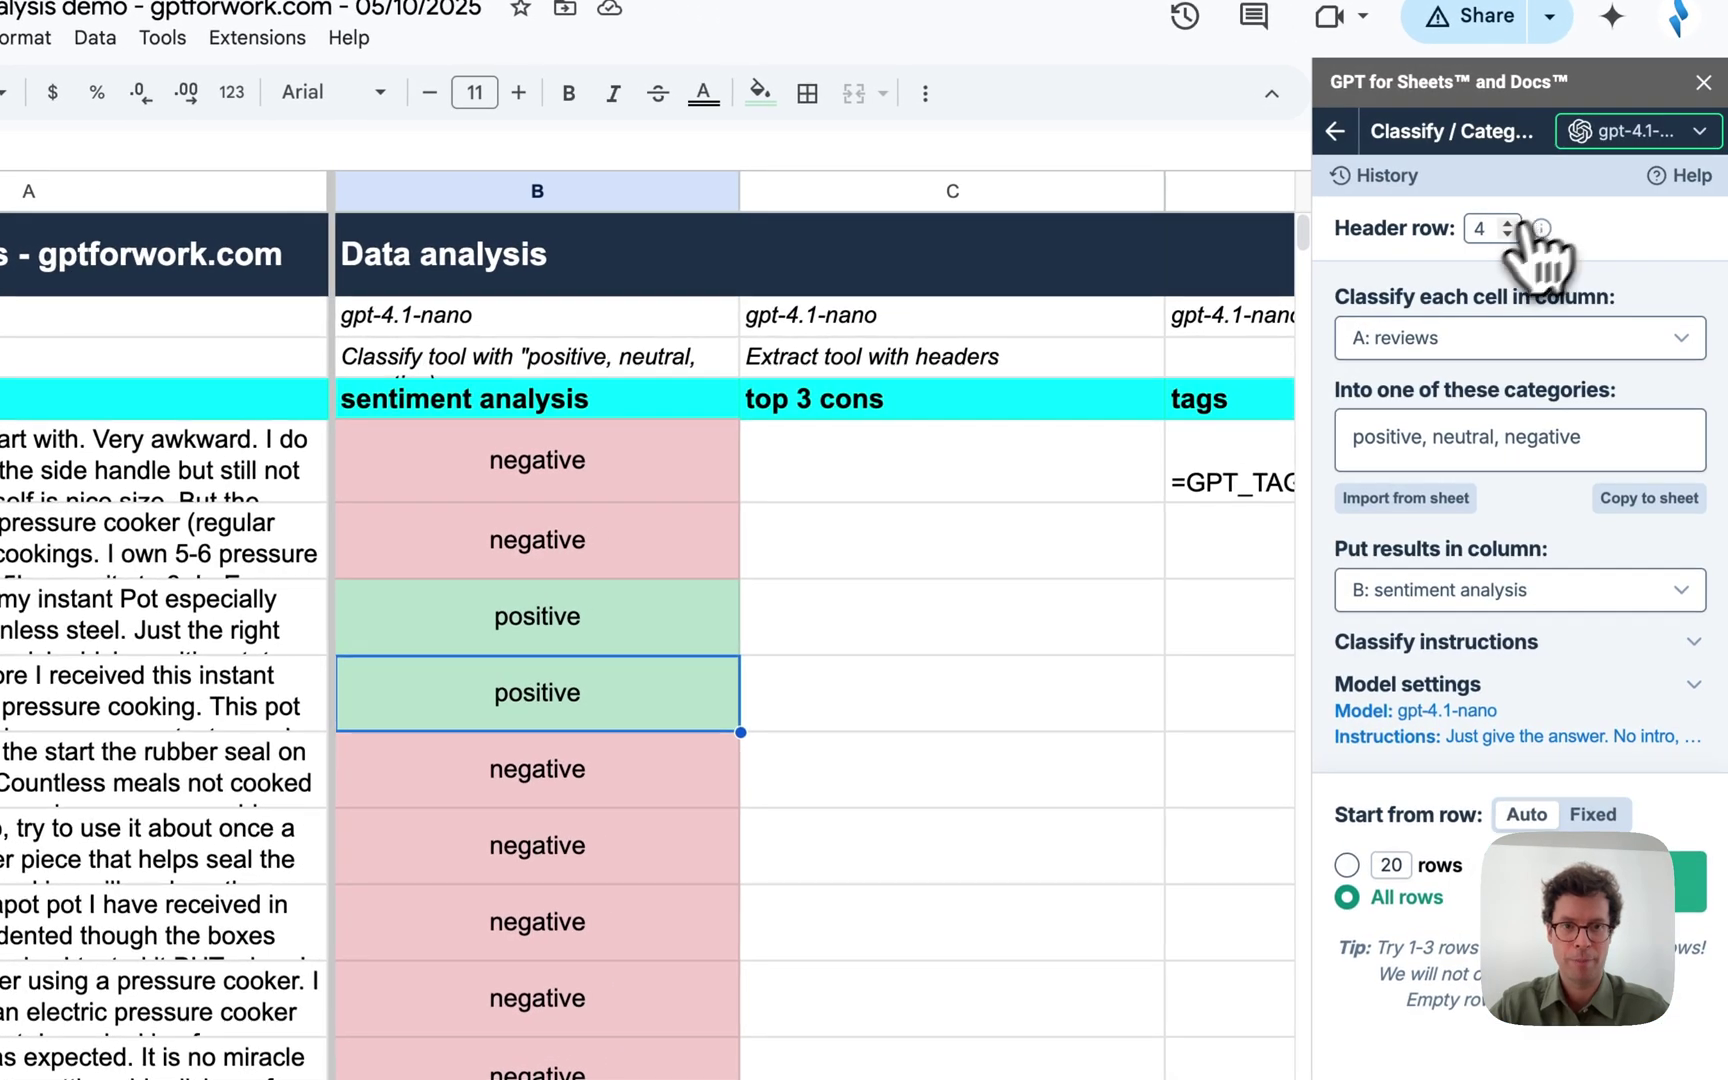
click(950, 490)
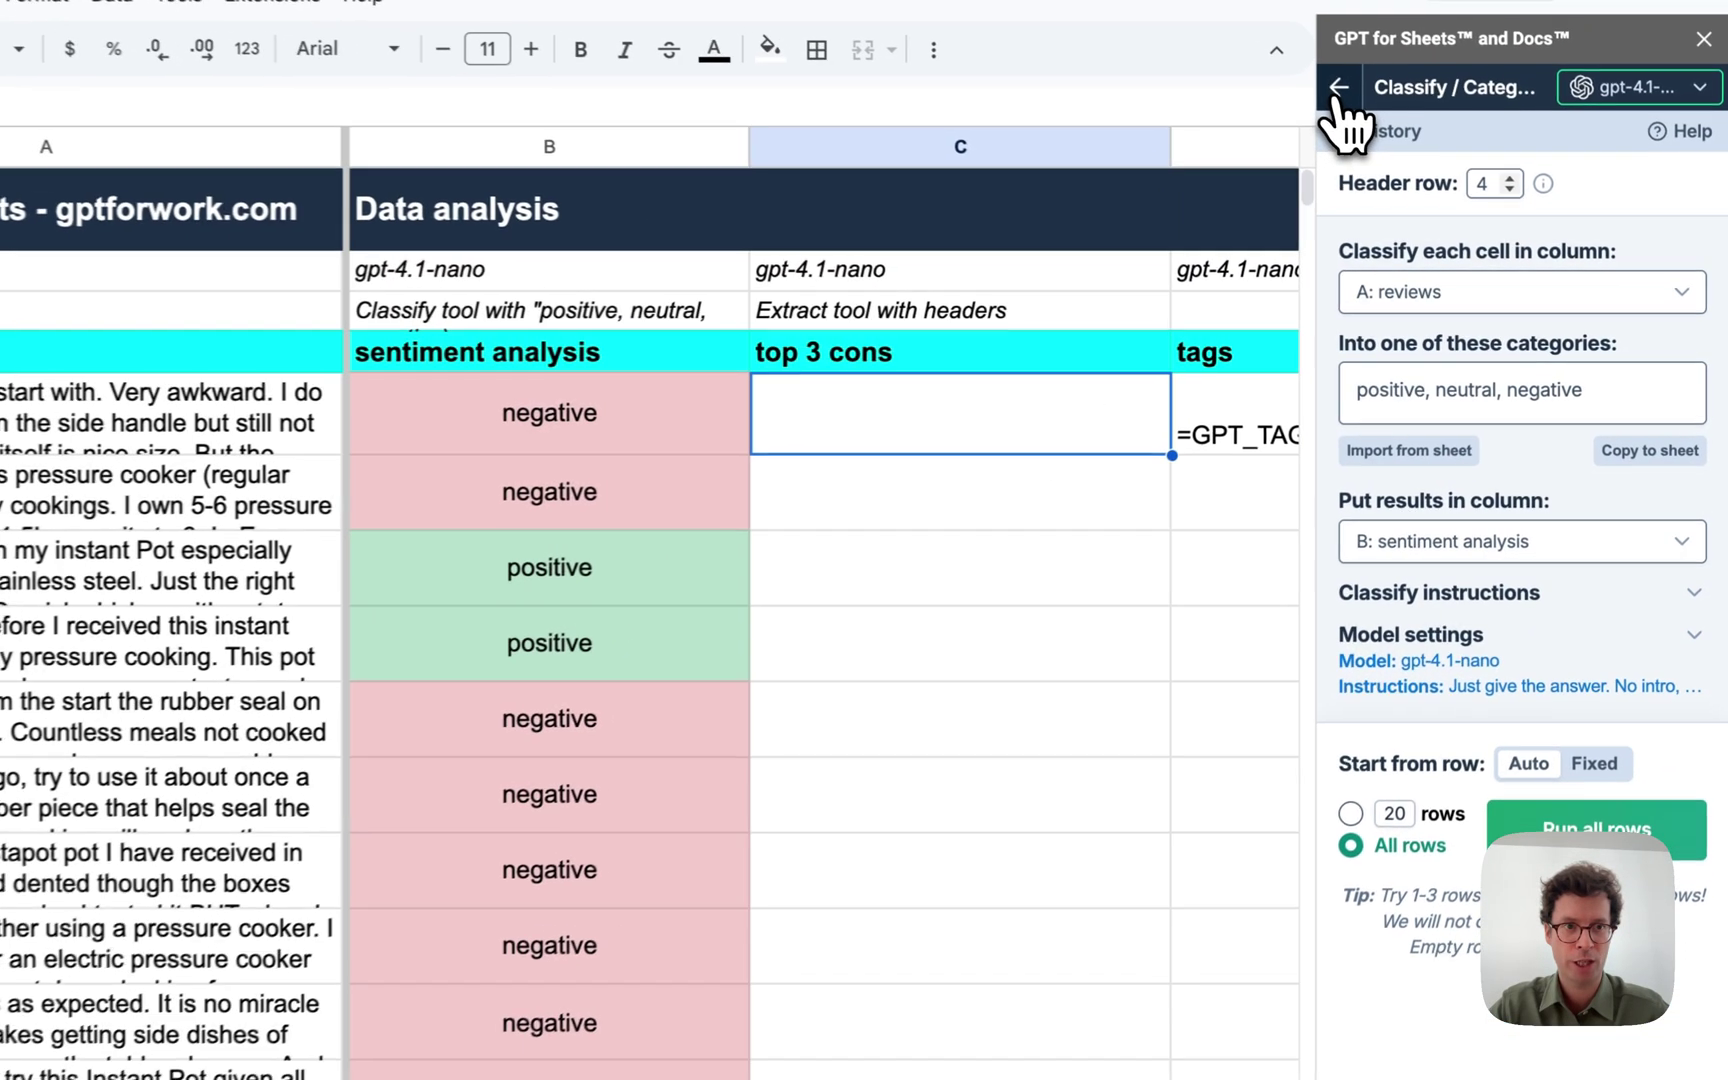
Open the GPT Extract tool and paste 'top 3 cons' as what to extract.
click(1401, 130)
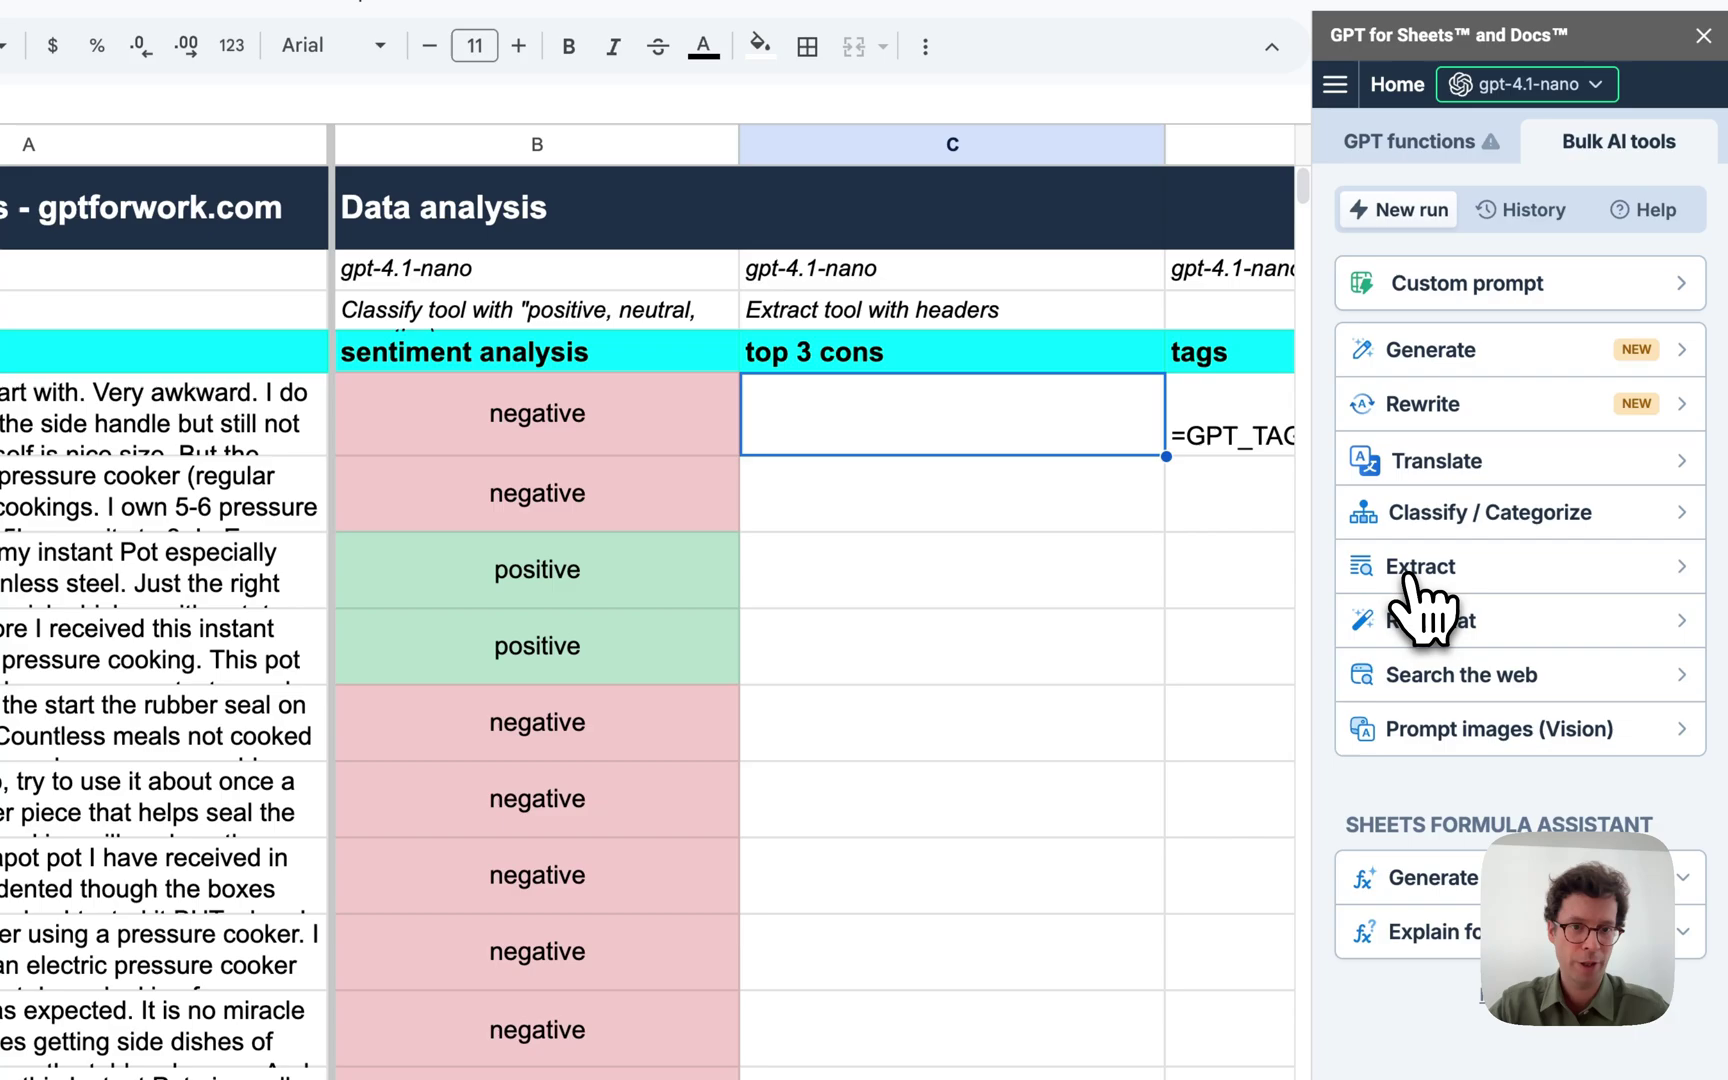
click(1457, 572)
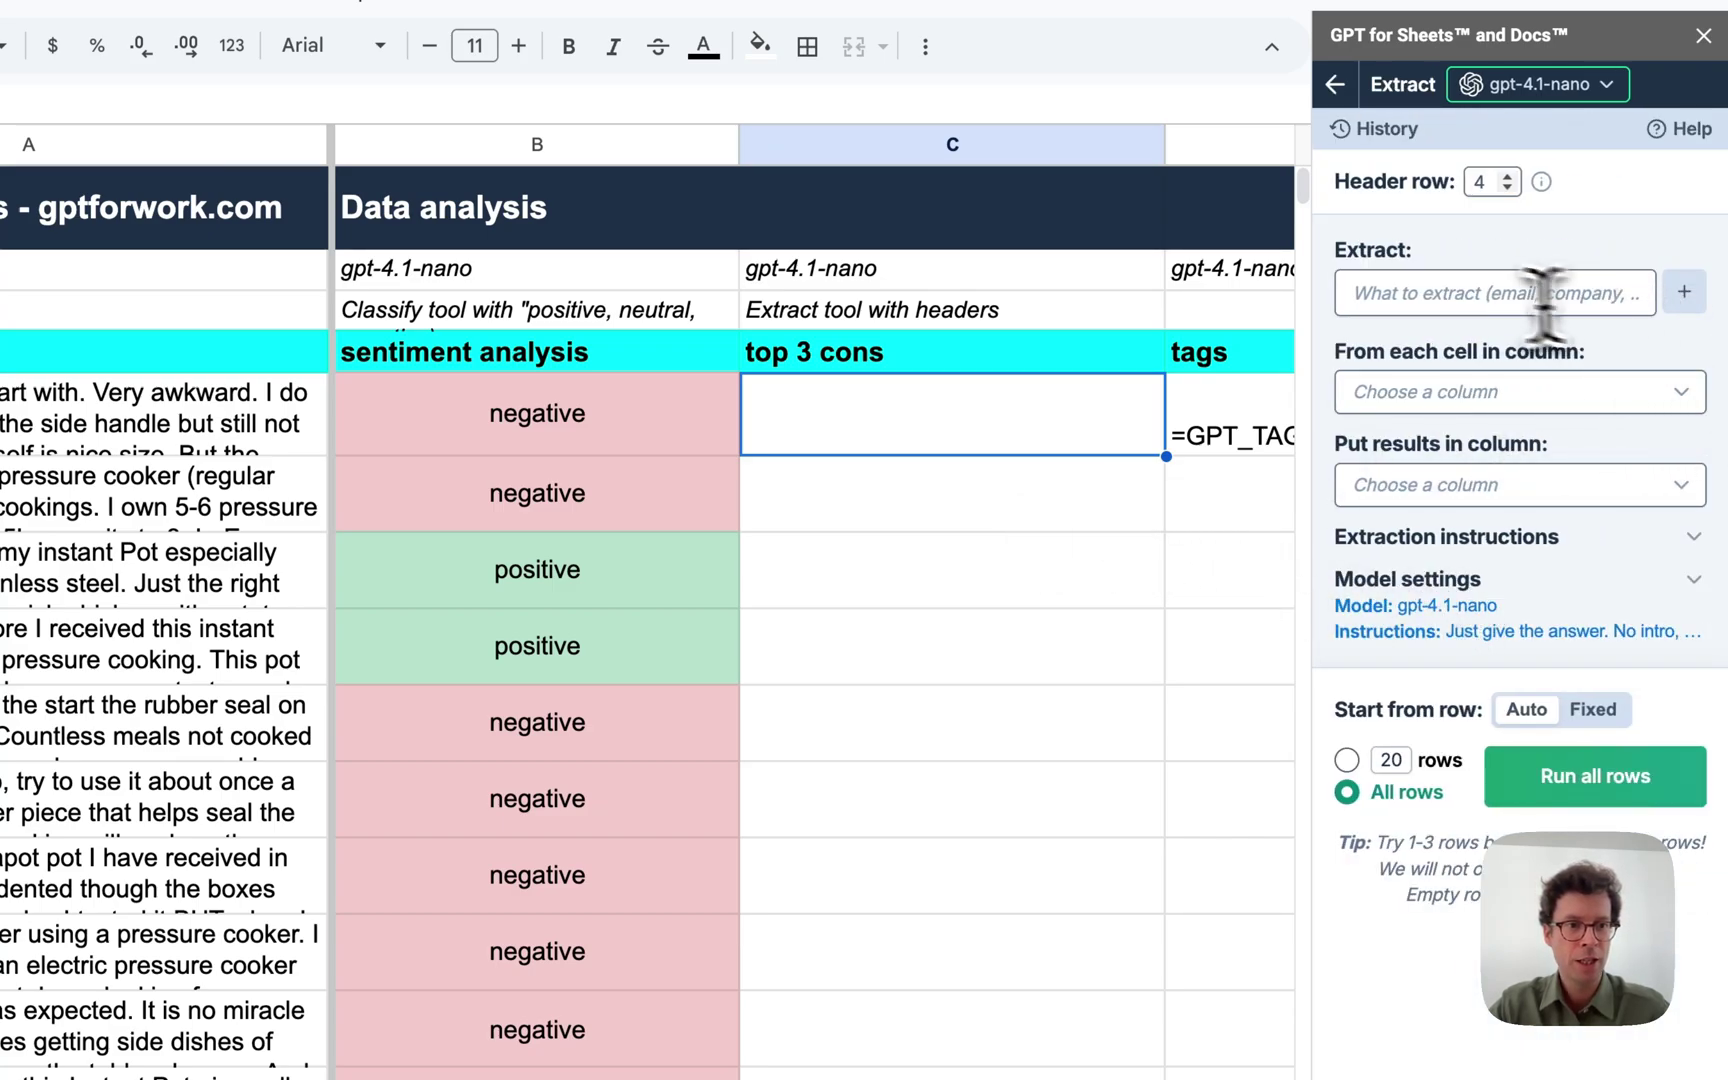
click(1473, 292)
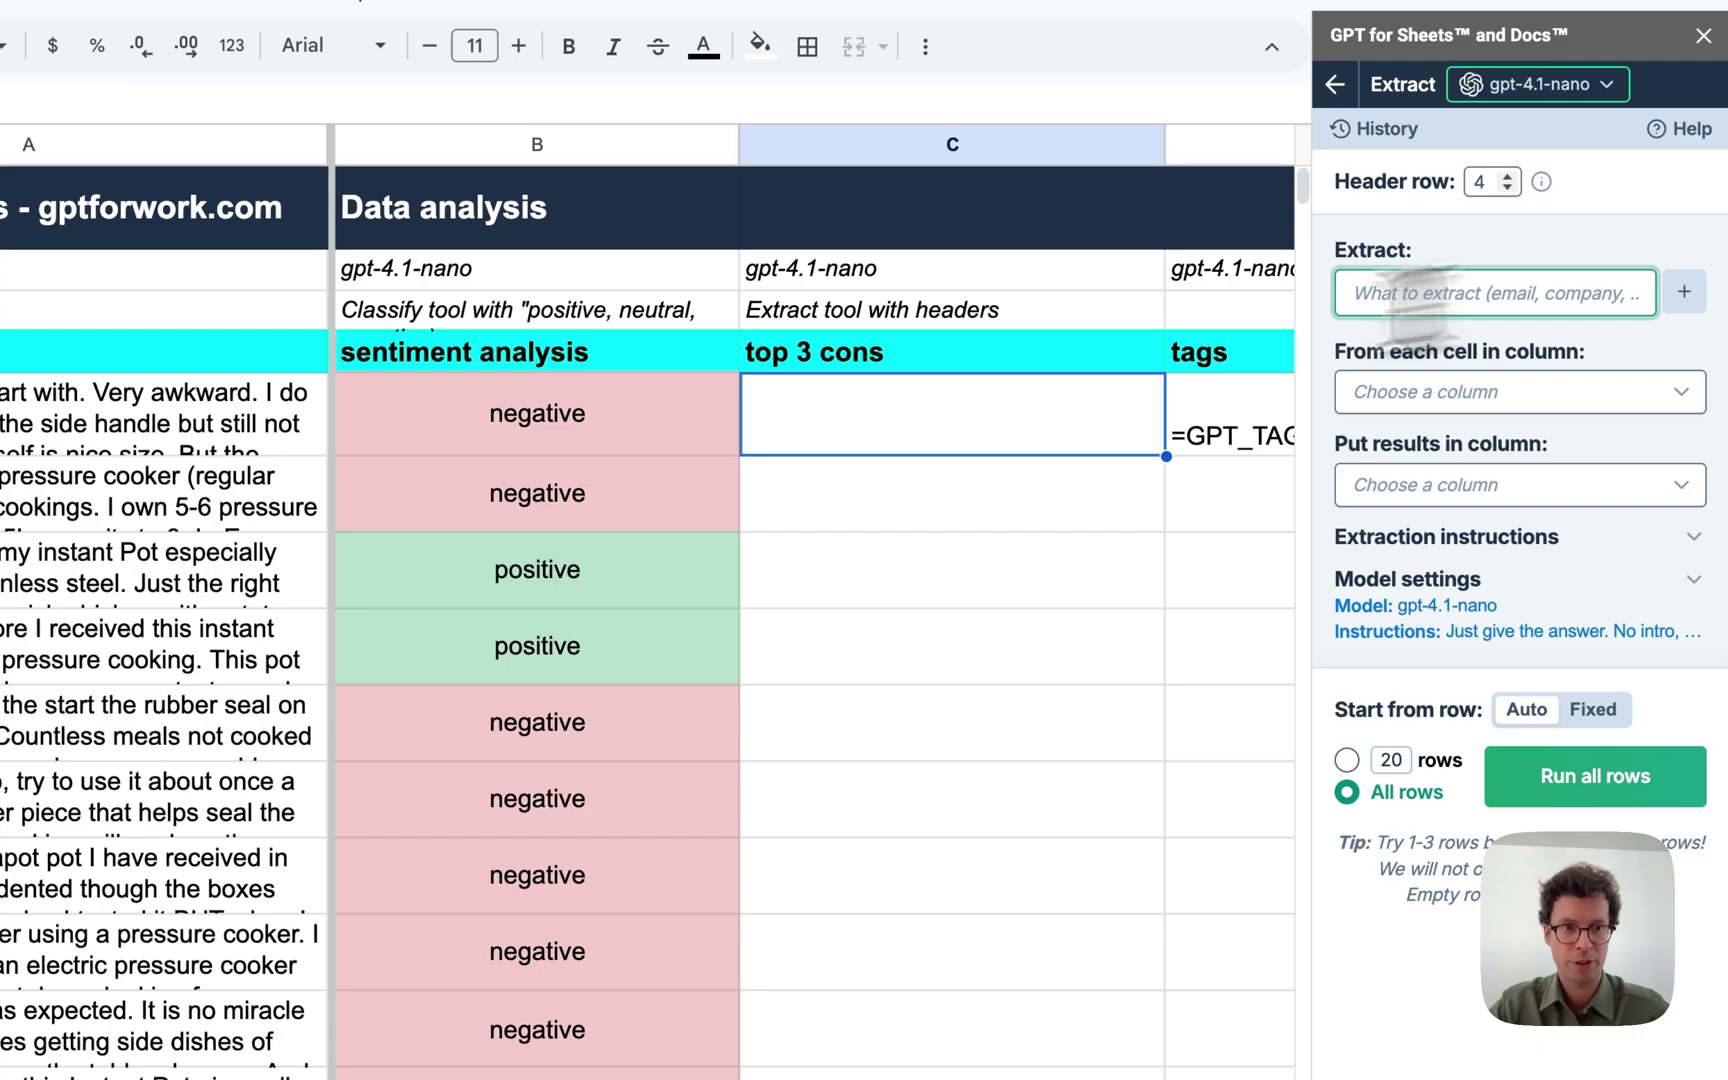
click(1048, 362)
key(ctrl+c)
click(1455, 293)
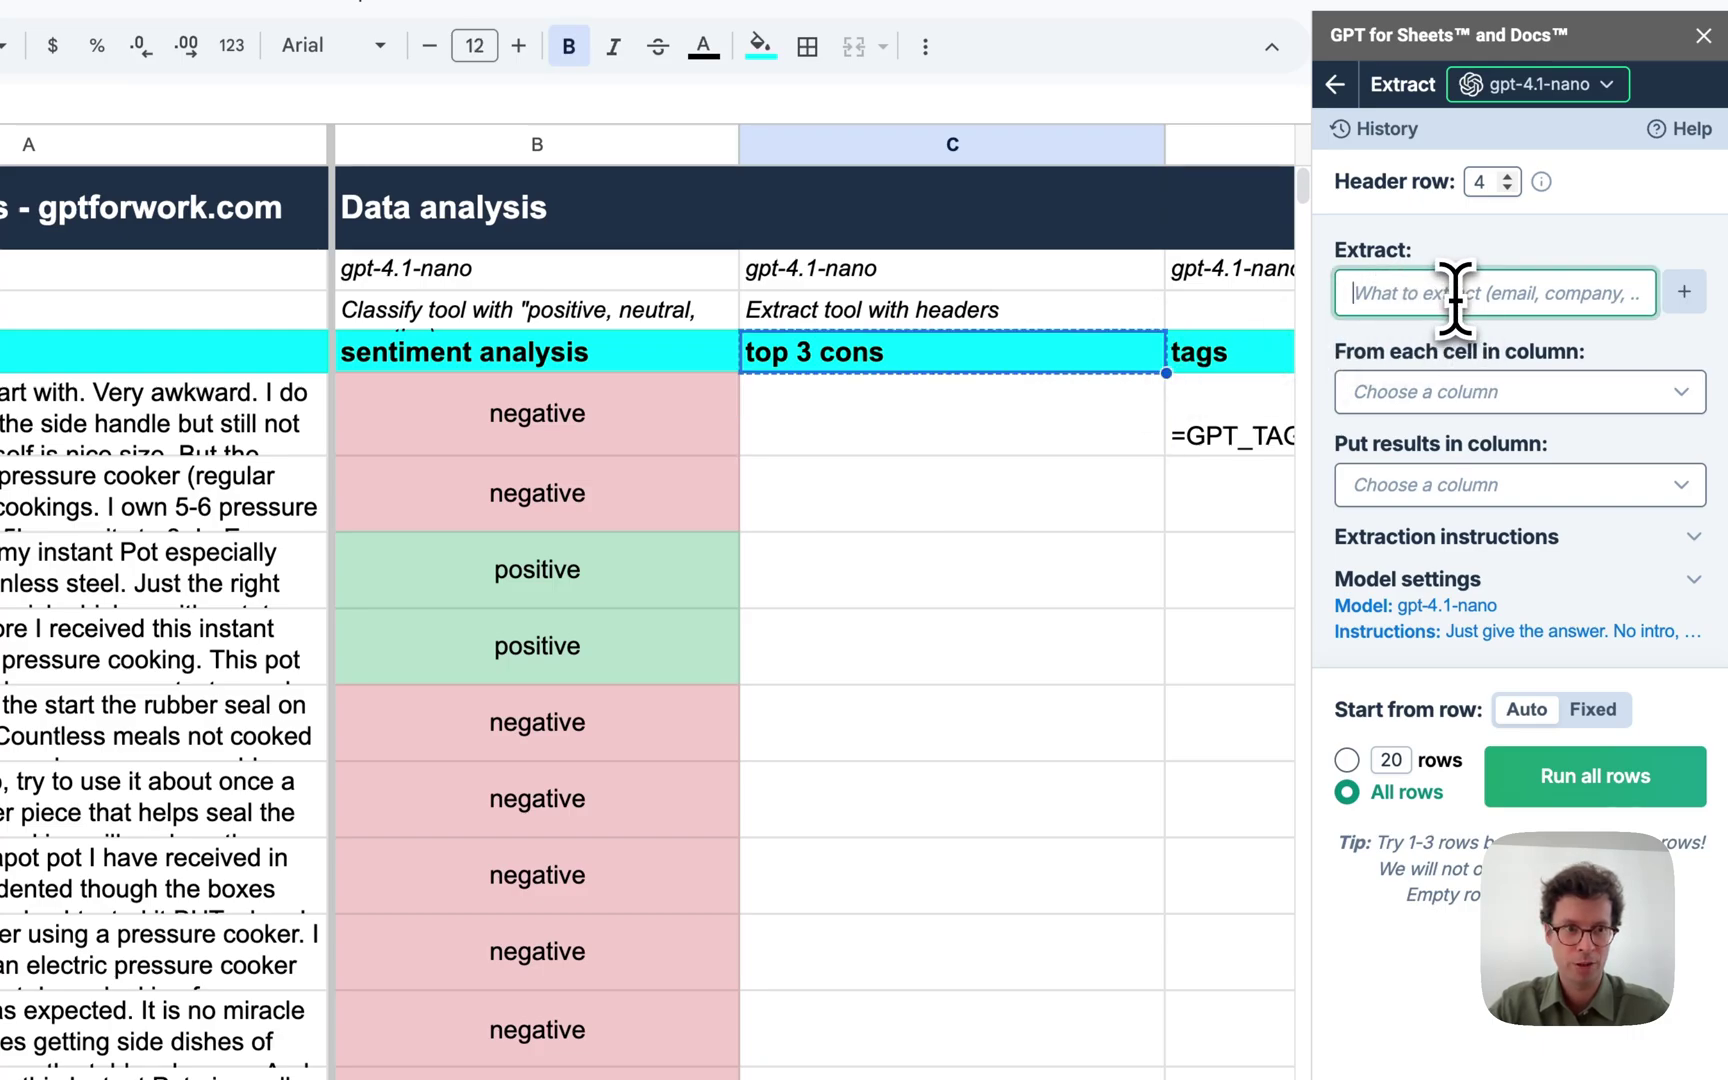
Extract from column A reviews into C top 3 cons, running on 20 rows.
click(1520, 395)
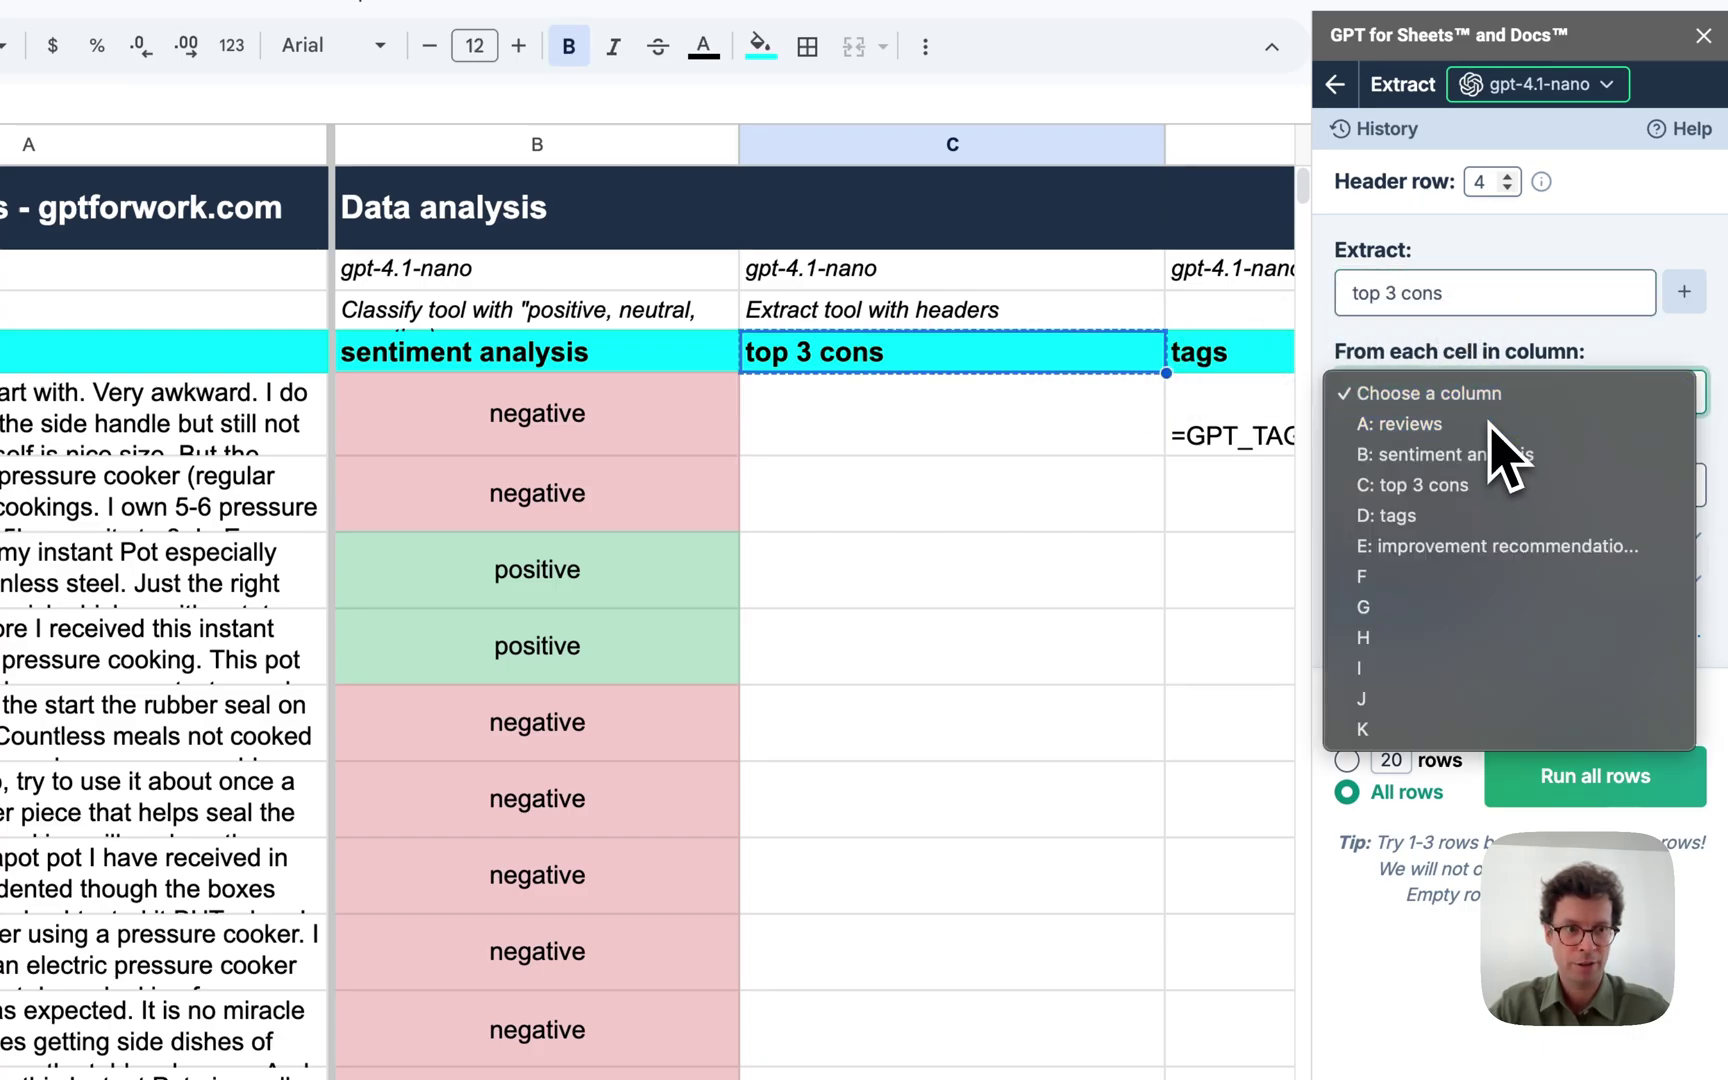
click(1490, 422)
click(1500, 484)
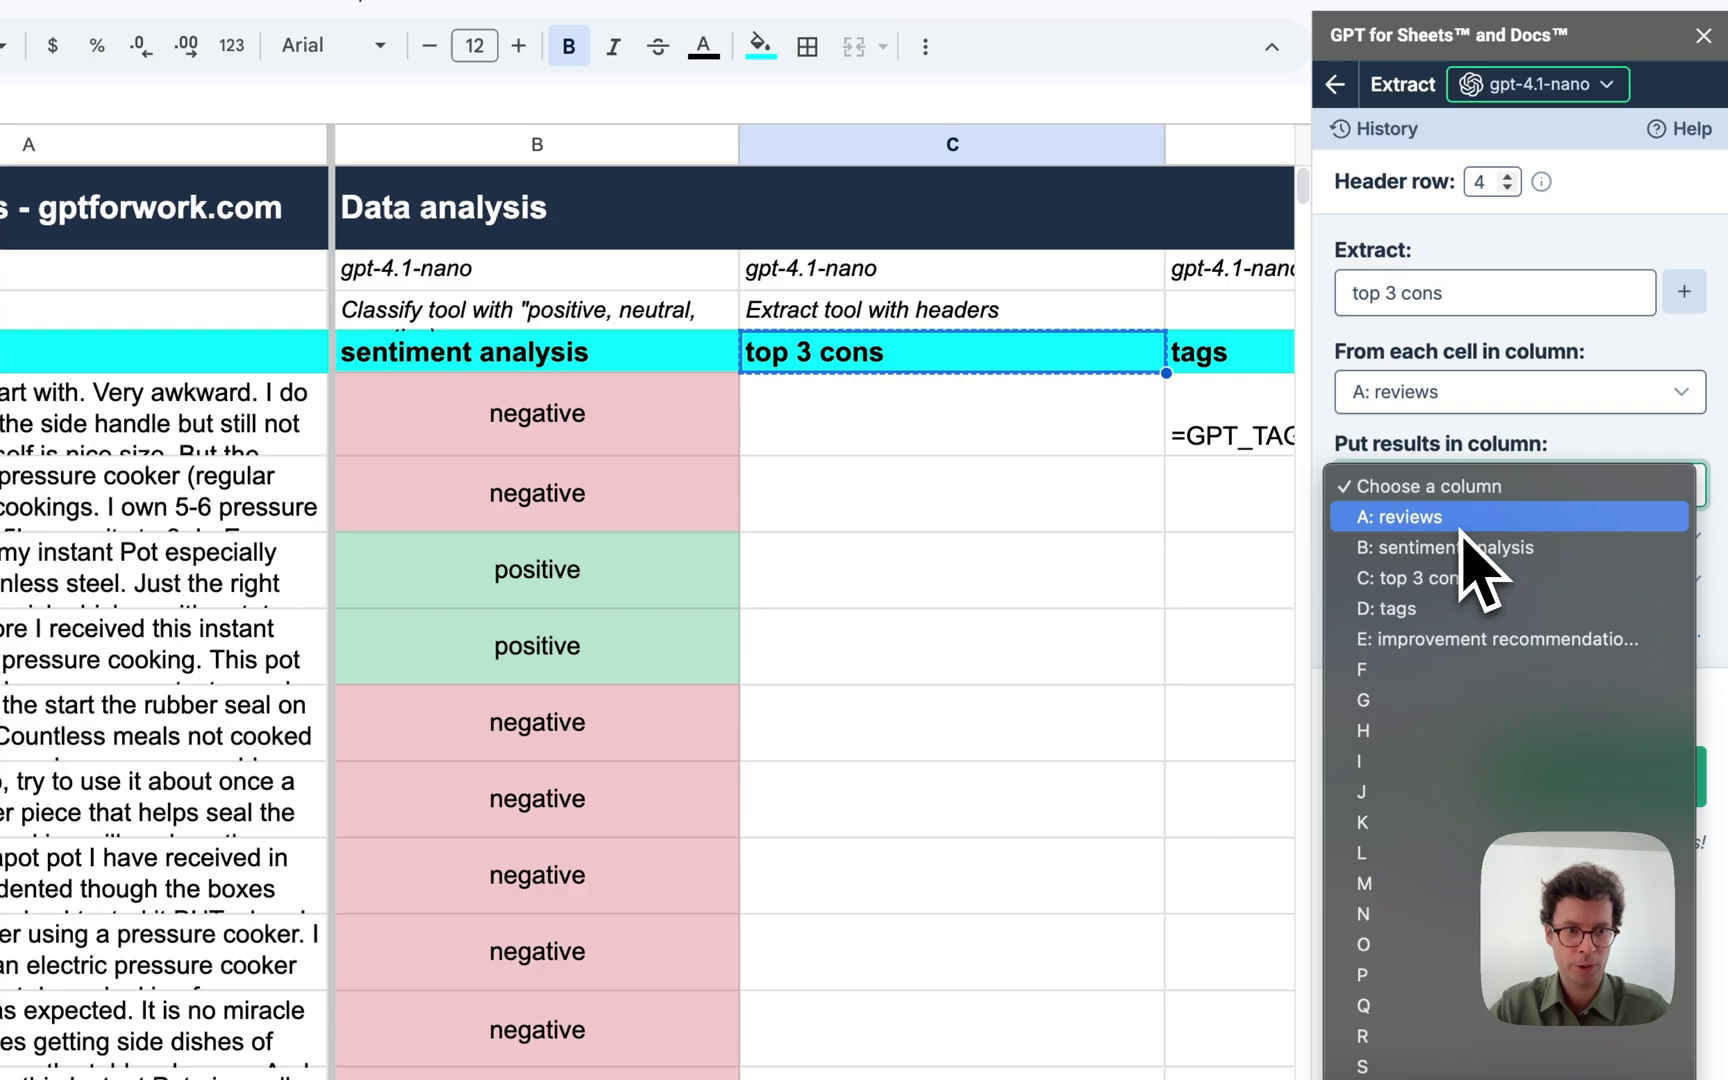
click(1440, 580)
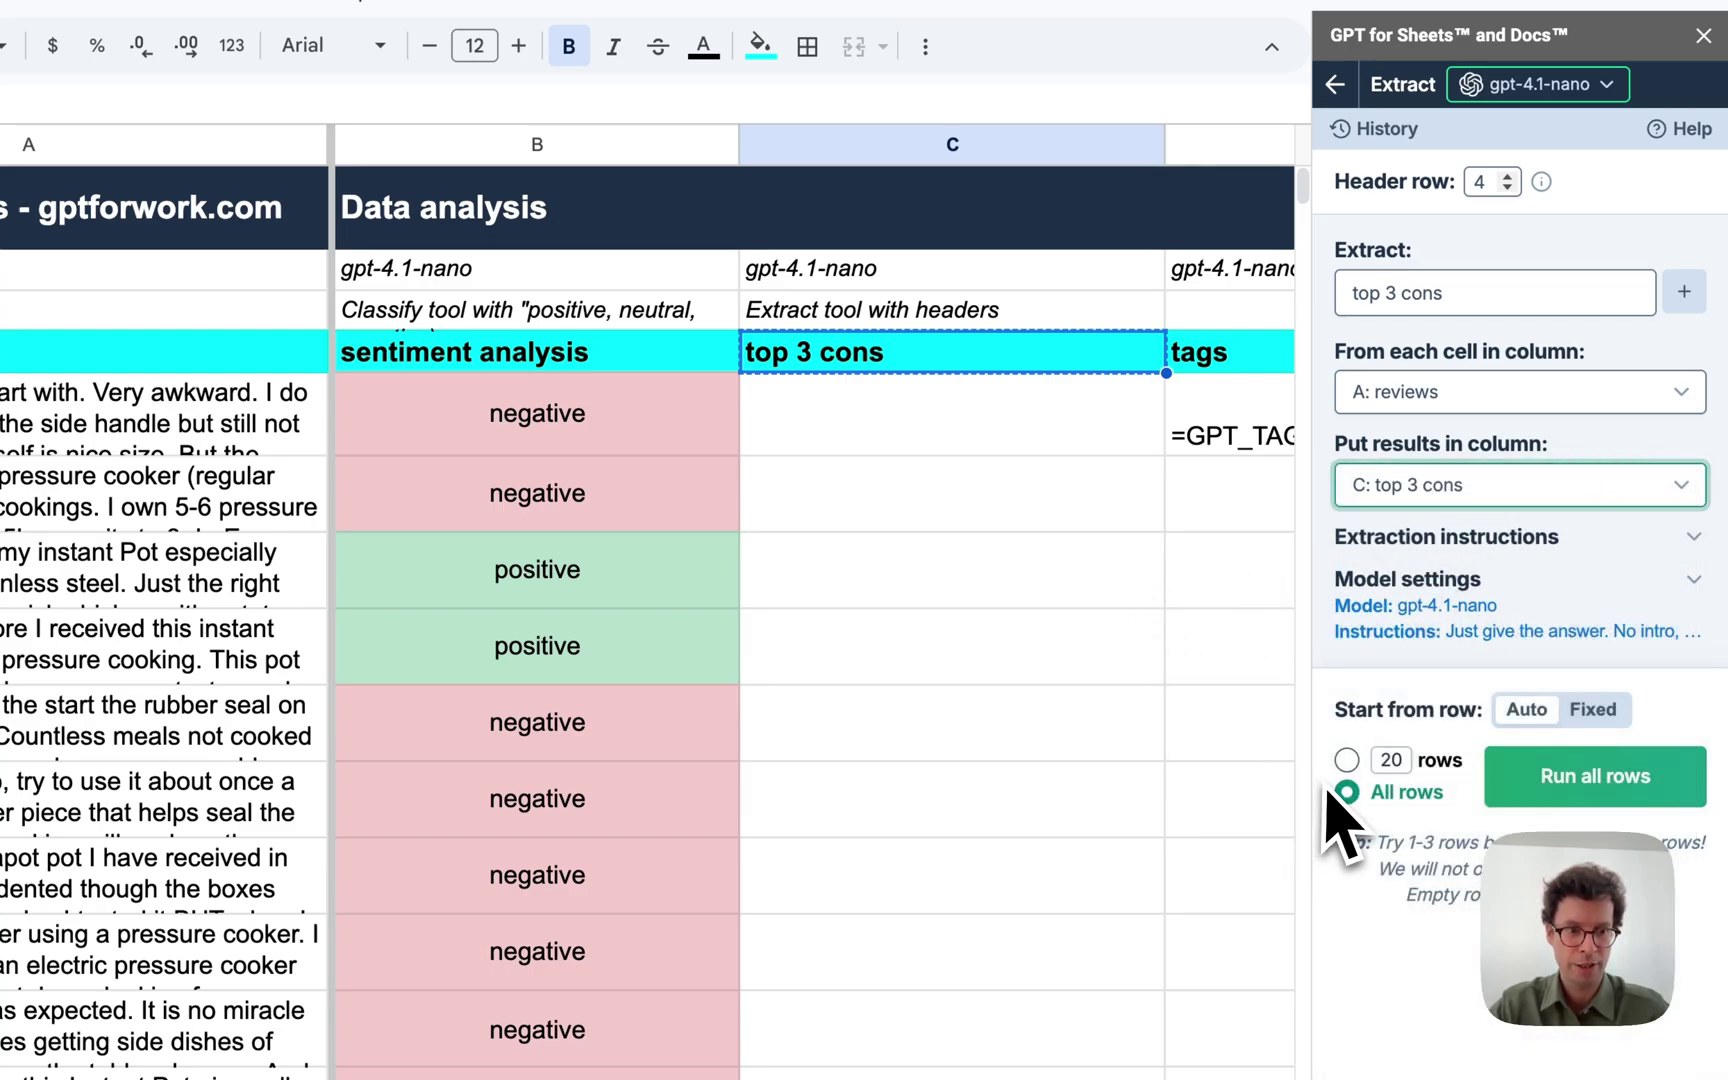
click(1347, 760)
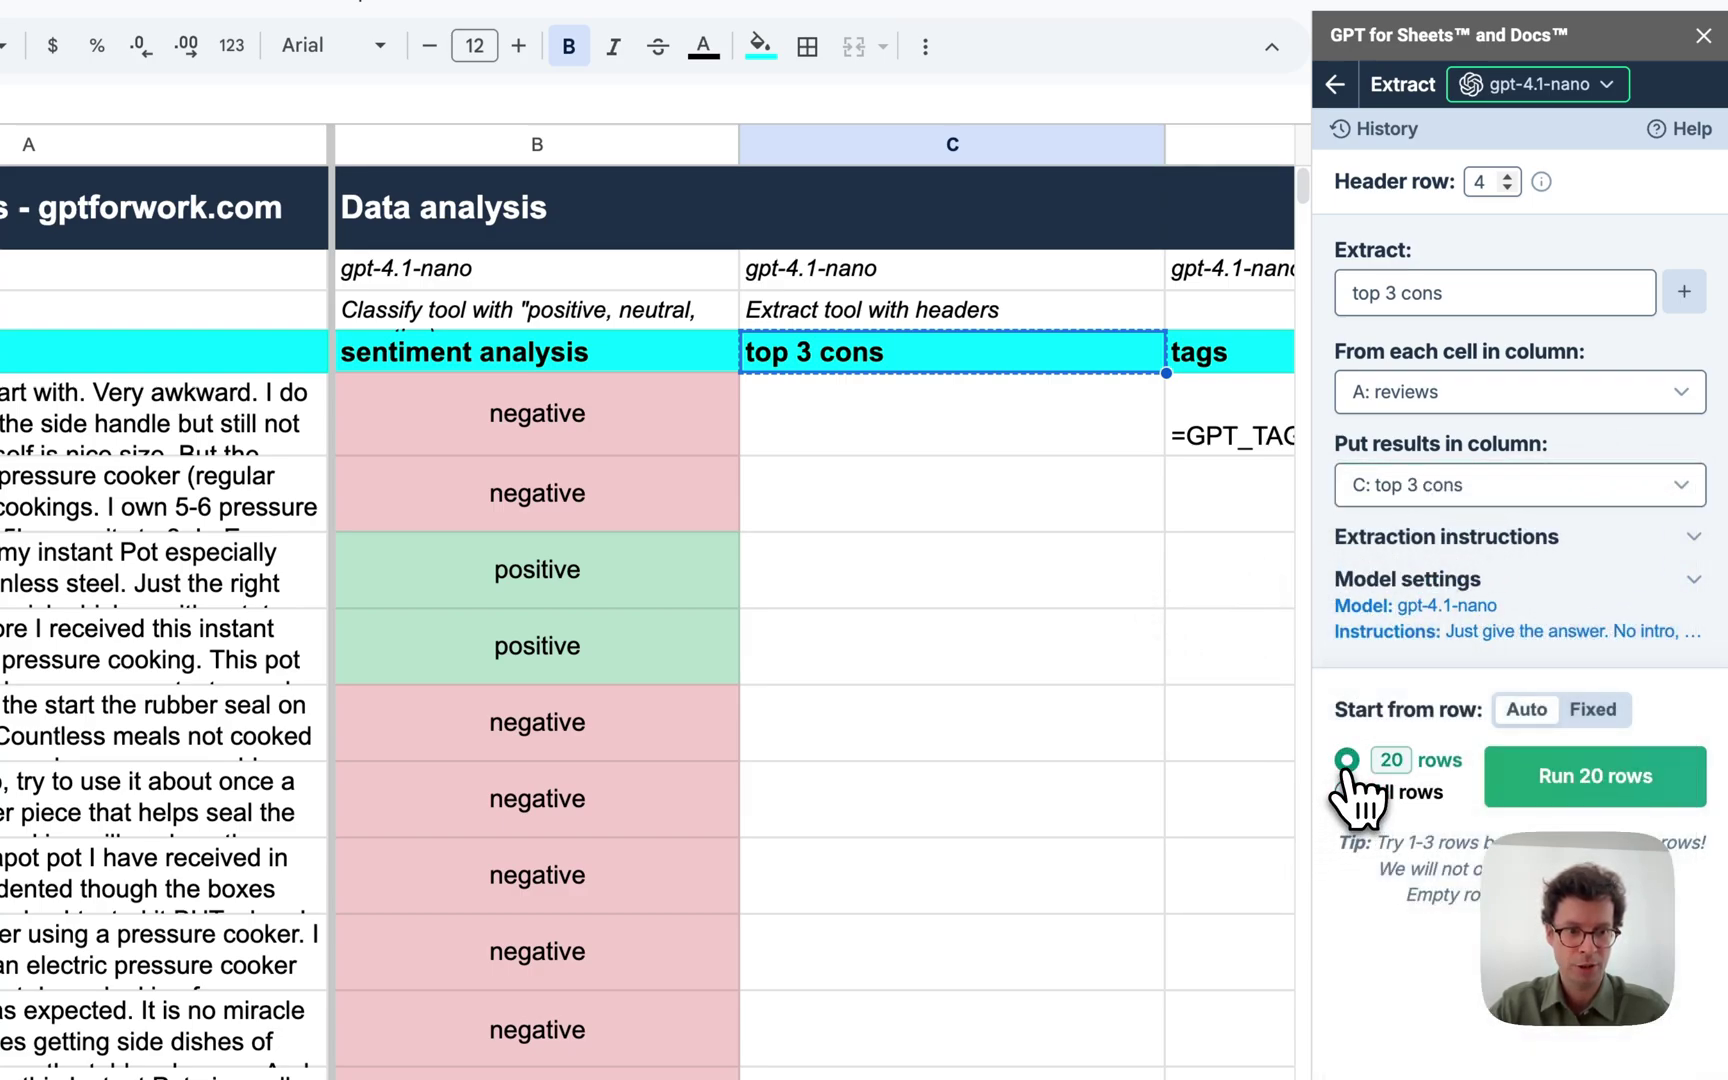
click(1612, 805)
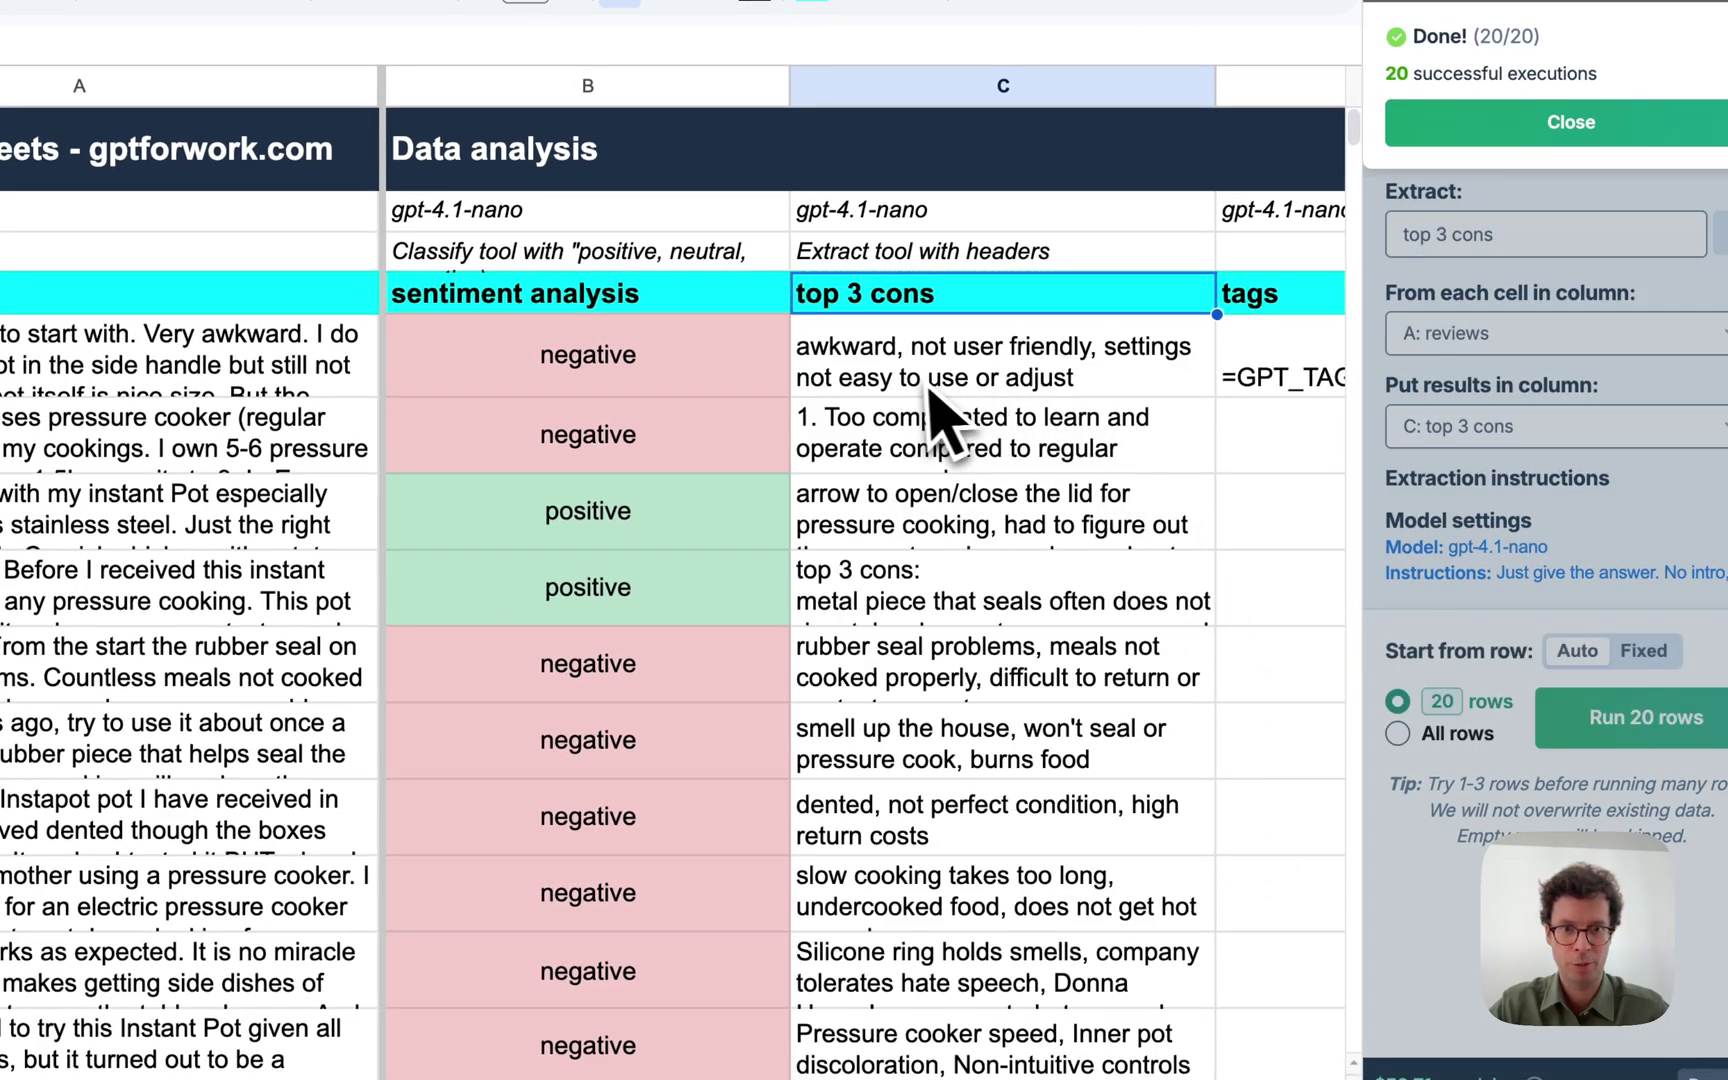
Review the extracted cons in C5, C6 and C10 with an enlarged formula bar.
click(950, 400)
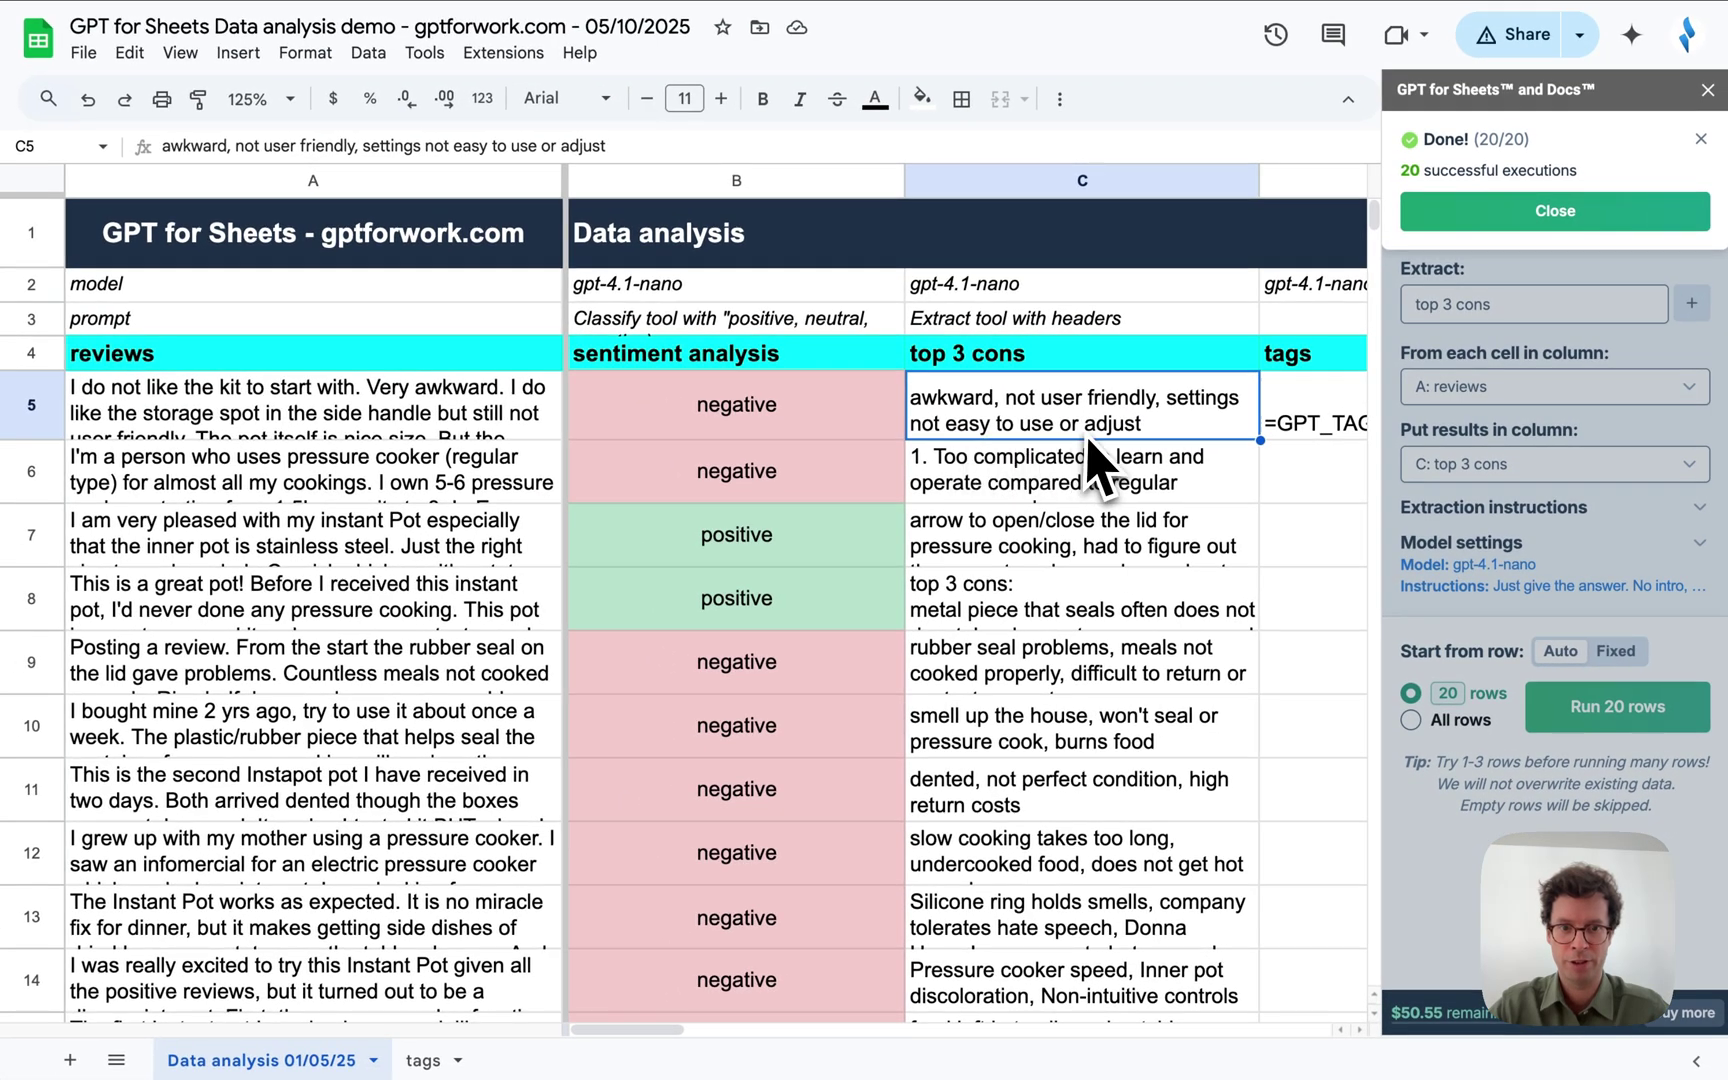
click(1065, 485)
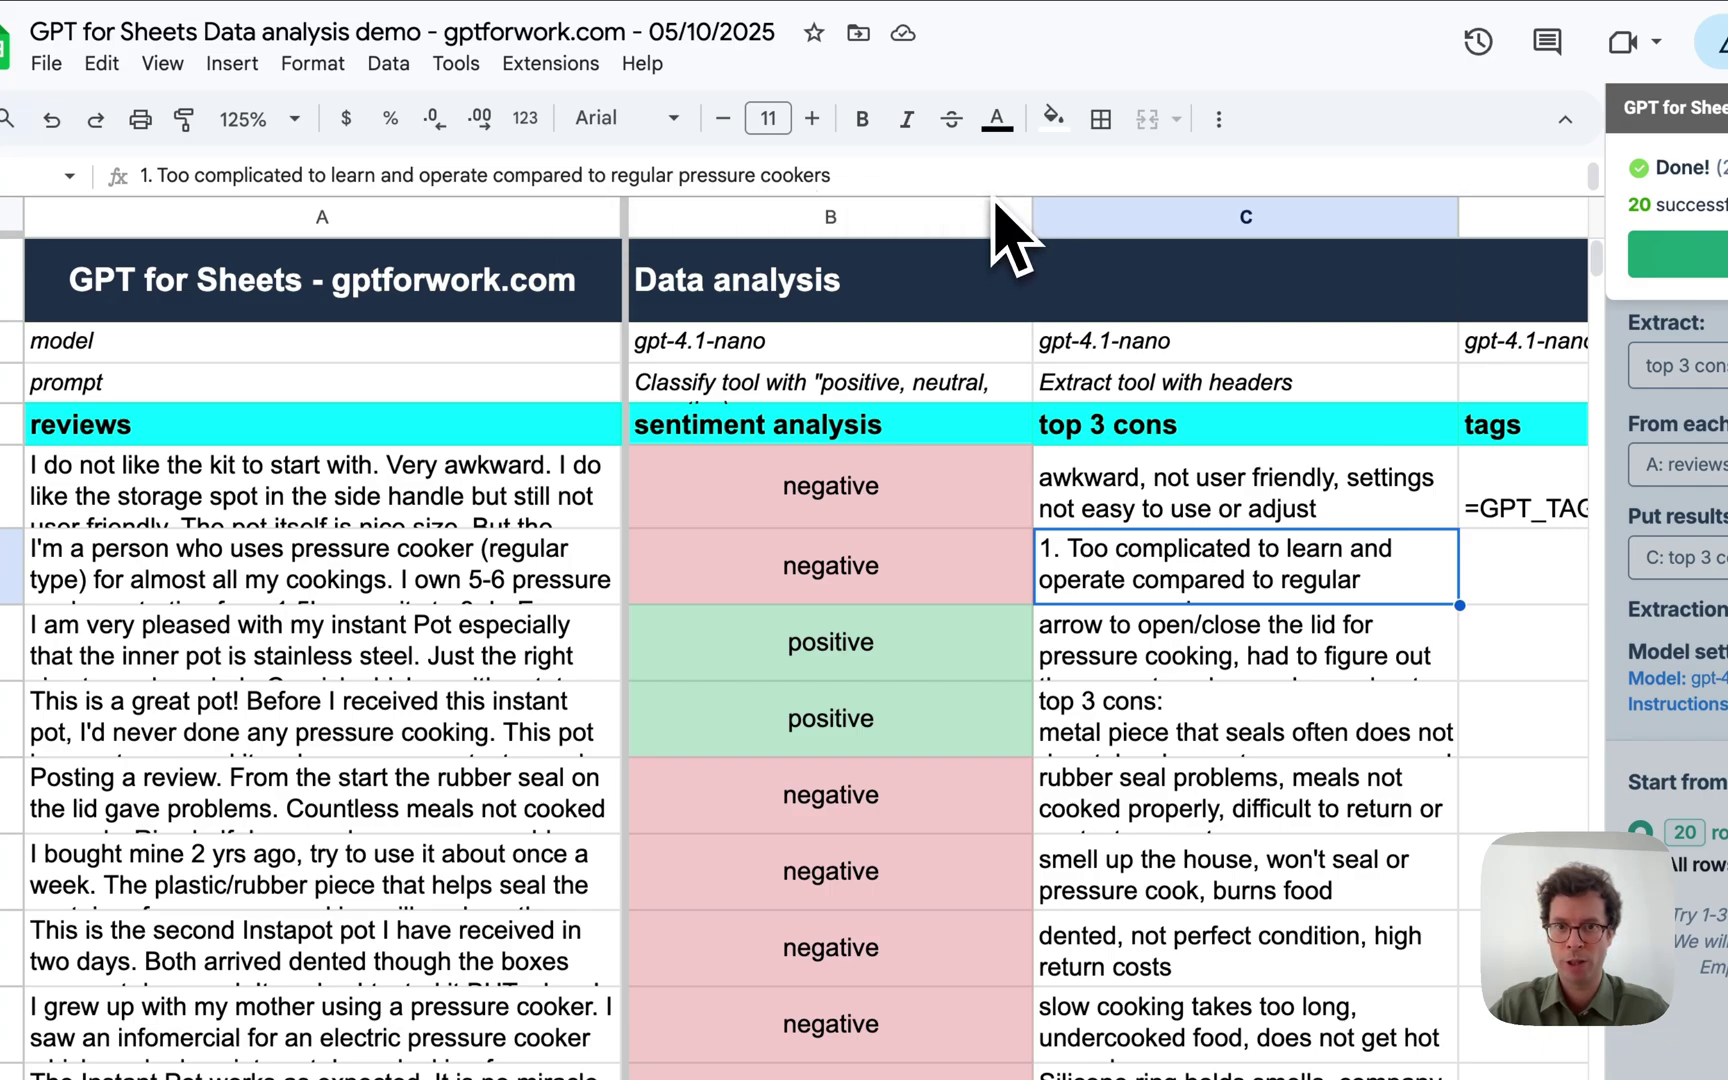
drag(994, 197, 994, 281)
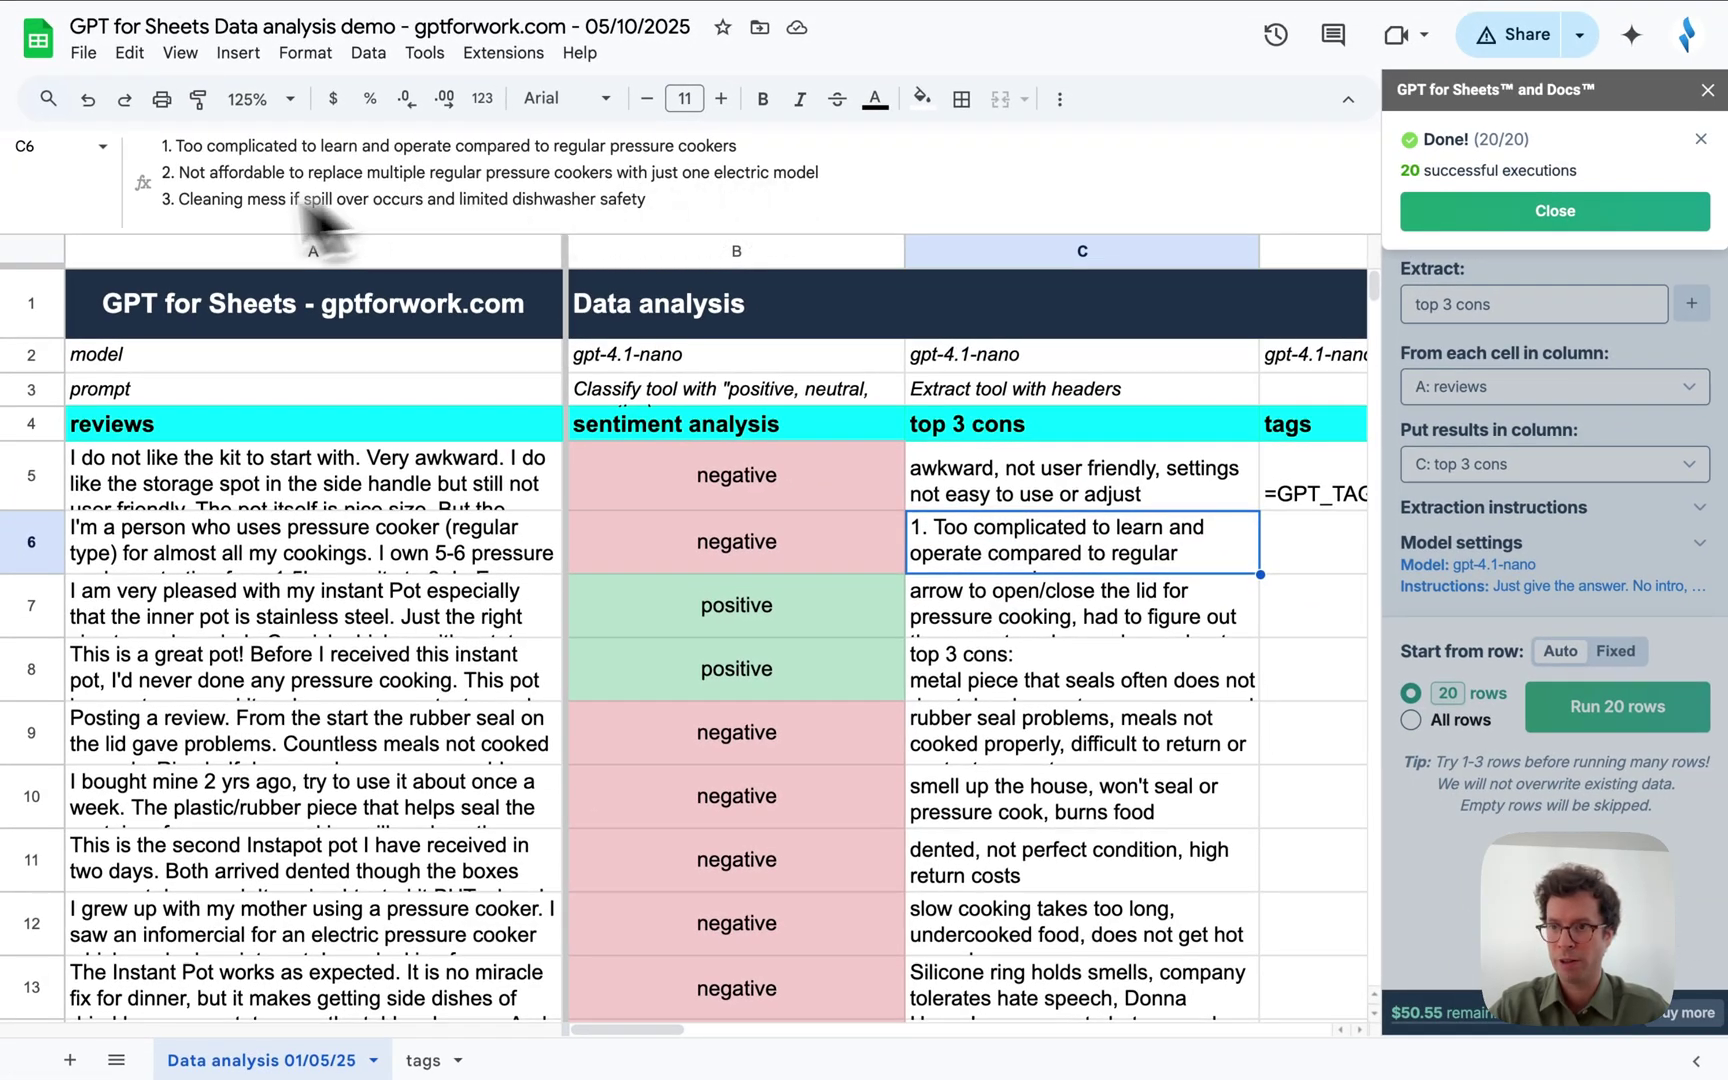
scroll(1190, 748, down, 2)
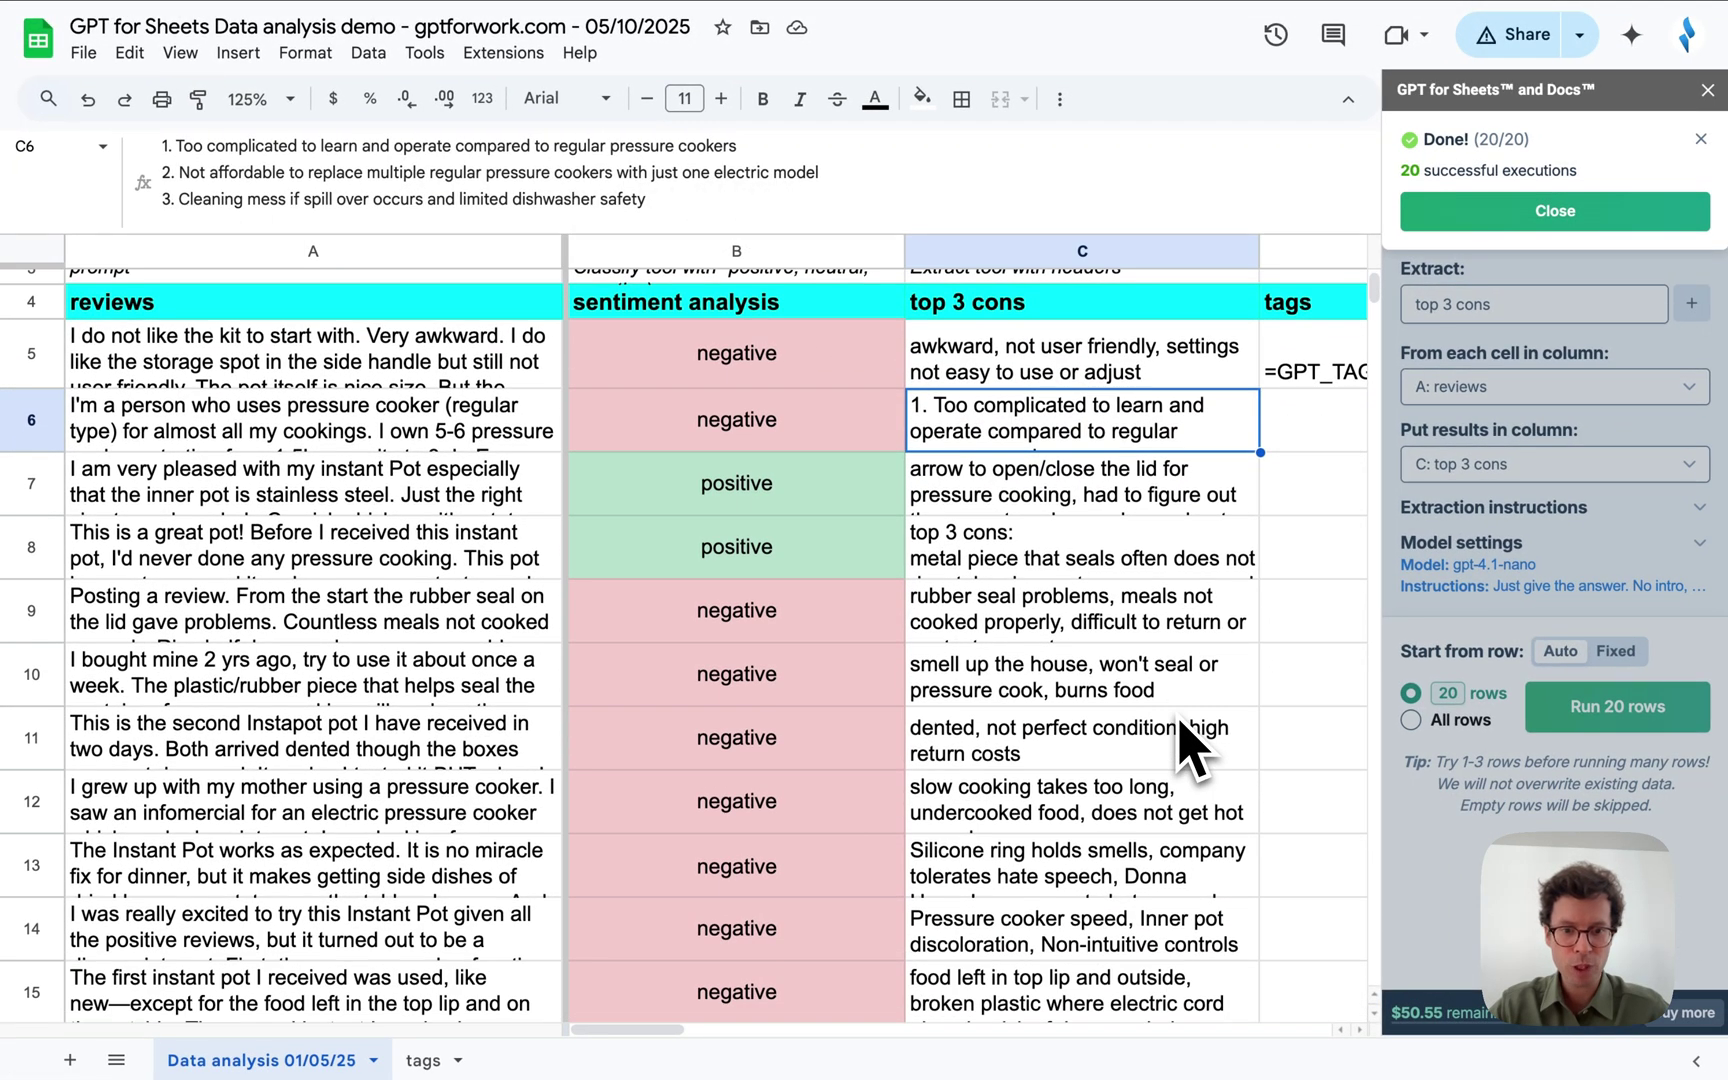
scroll(1190, 810, down, 3)
click(1120, 470)
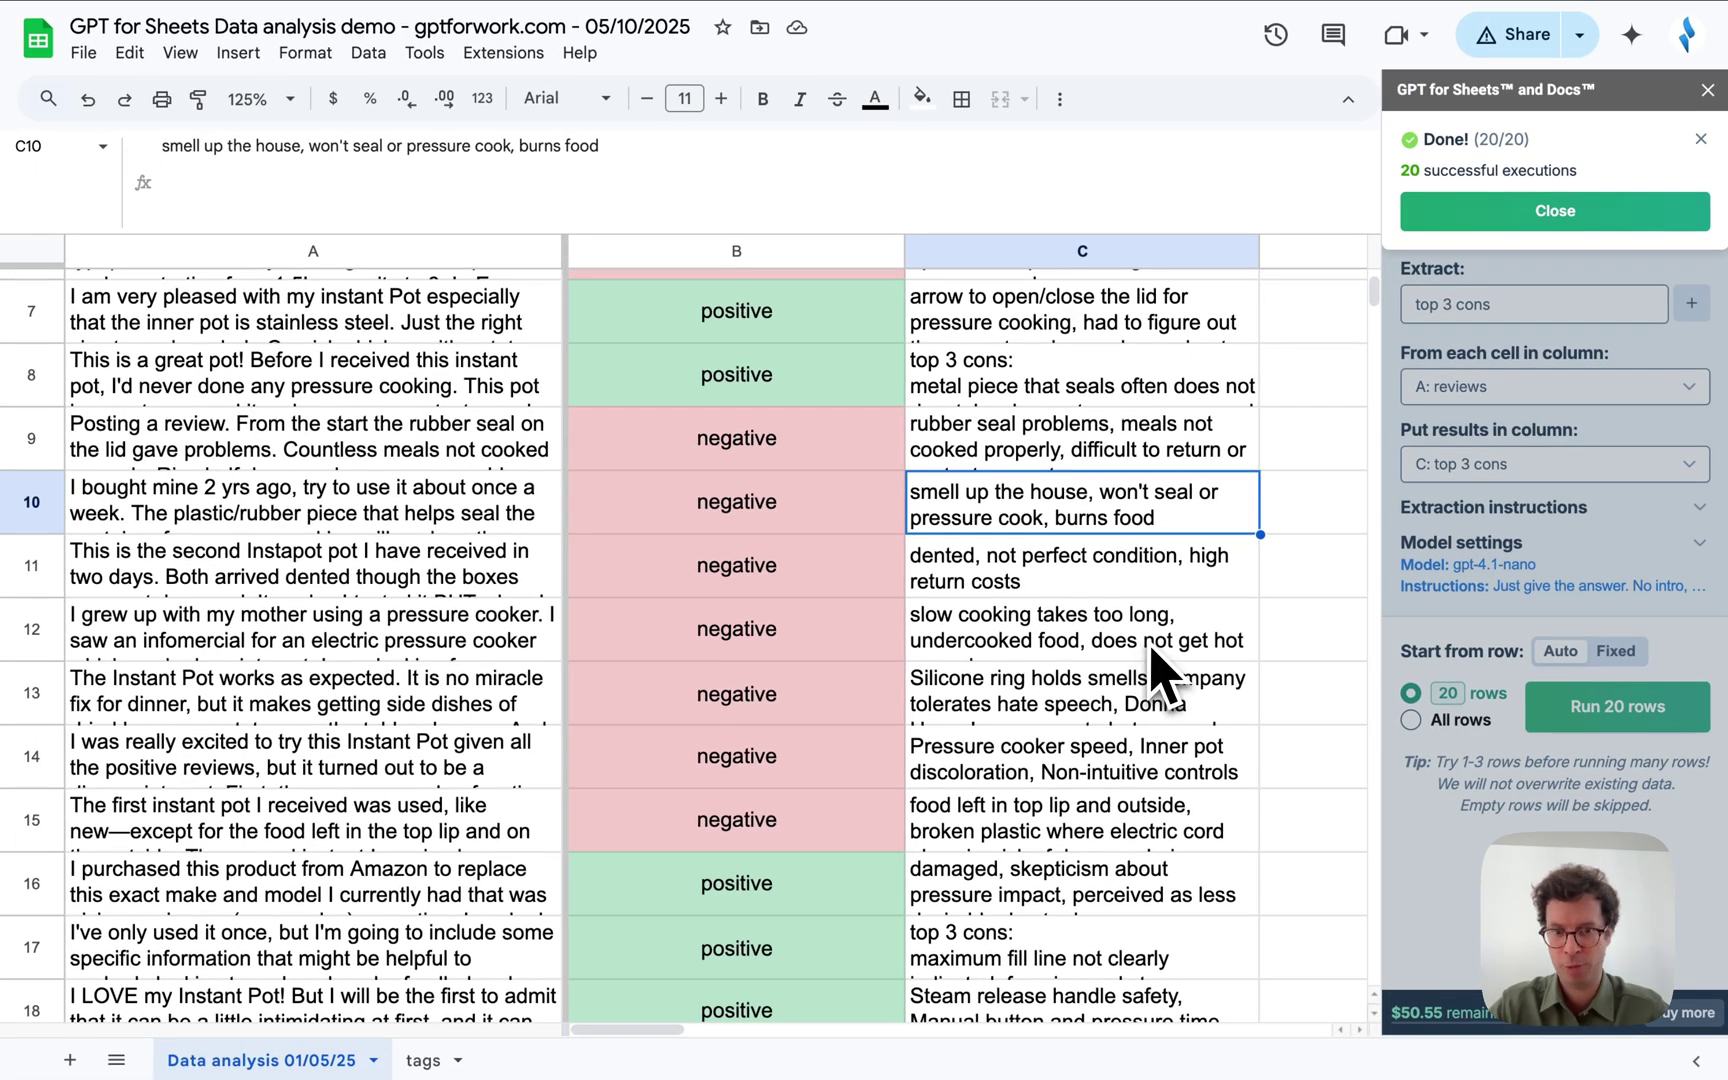
Read the full reviews in A10, A11 and A12 to compare with their cons.
click(372, 520)
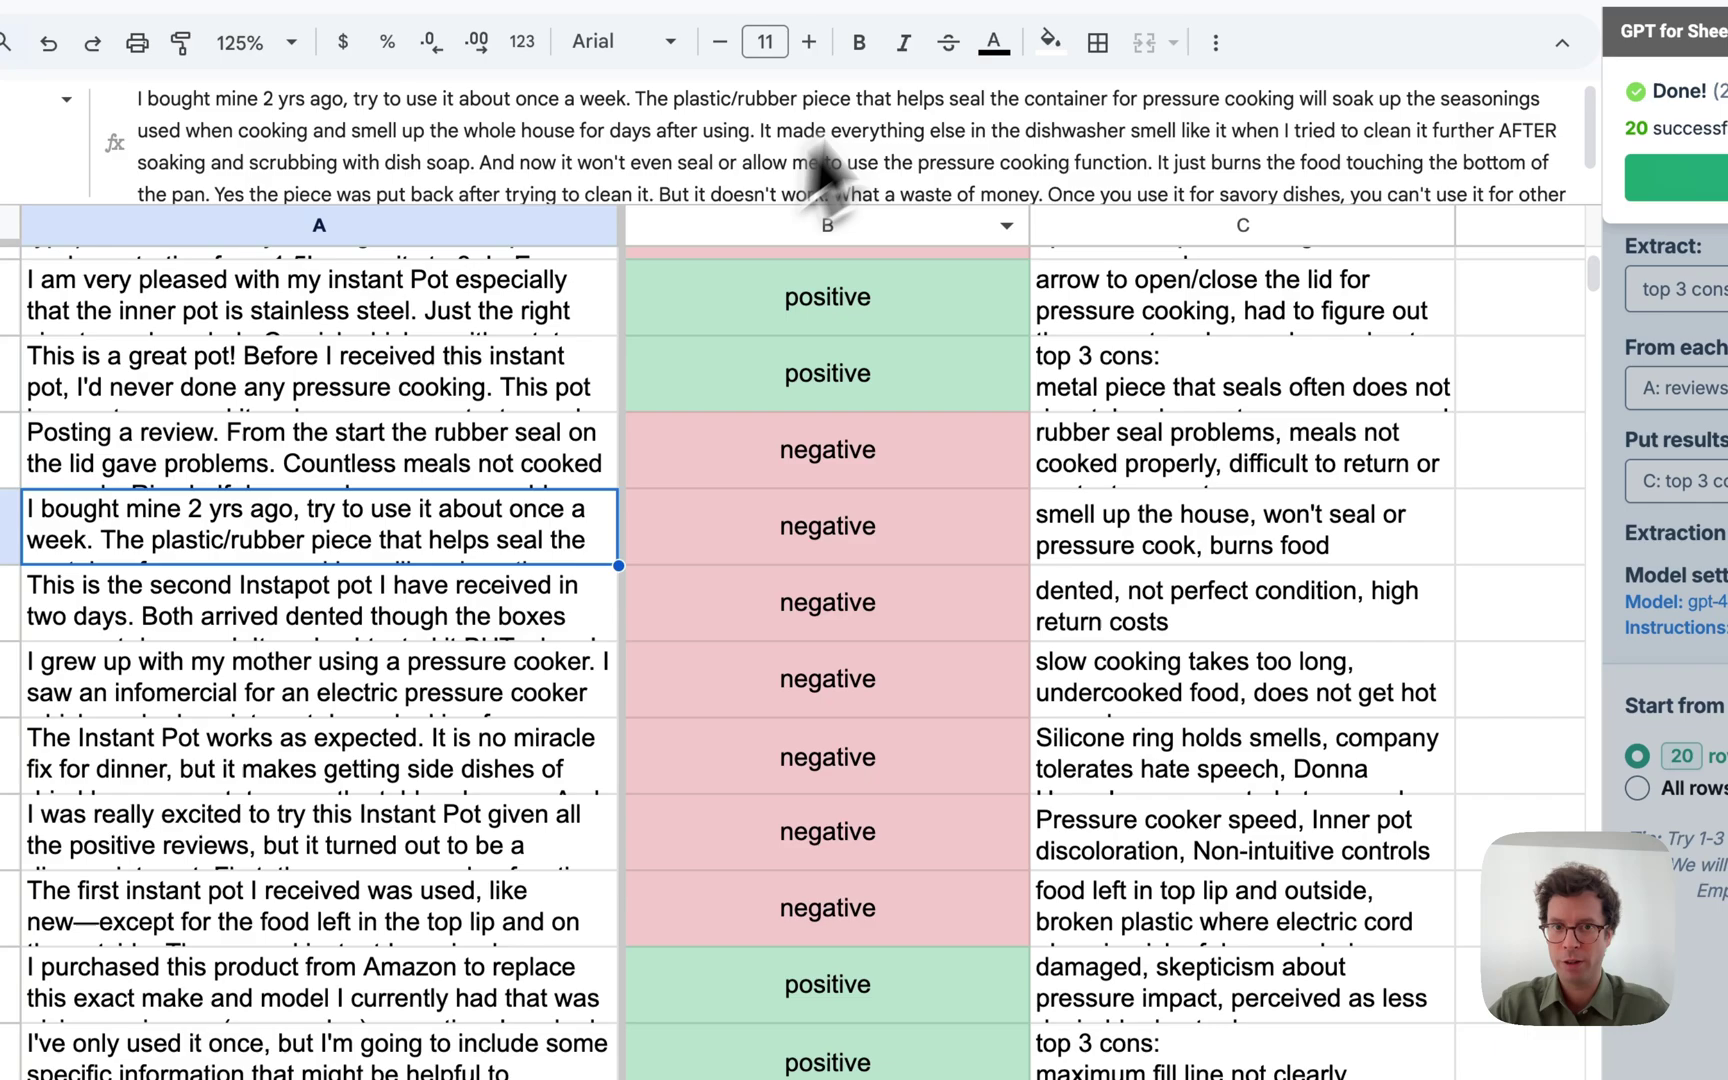
scroll(890, 160, down, 1)
click(474, 625)
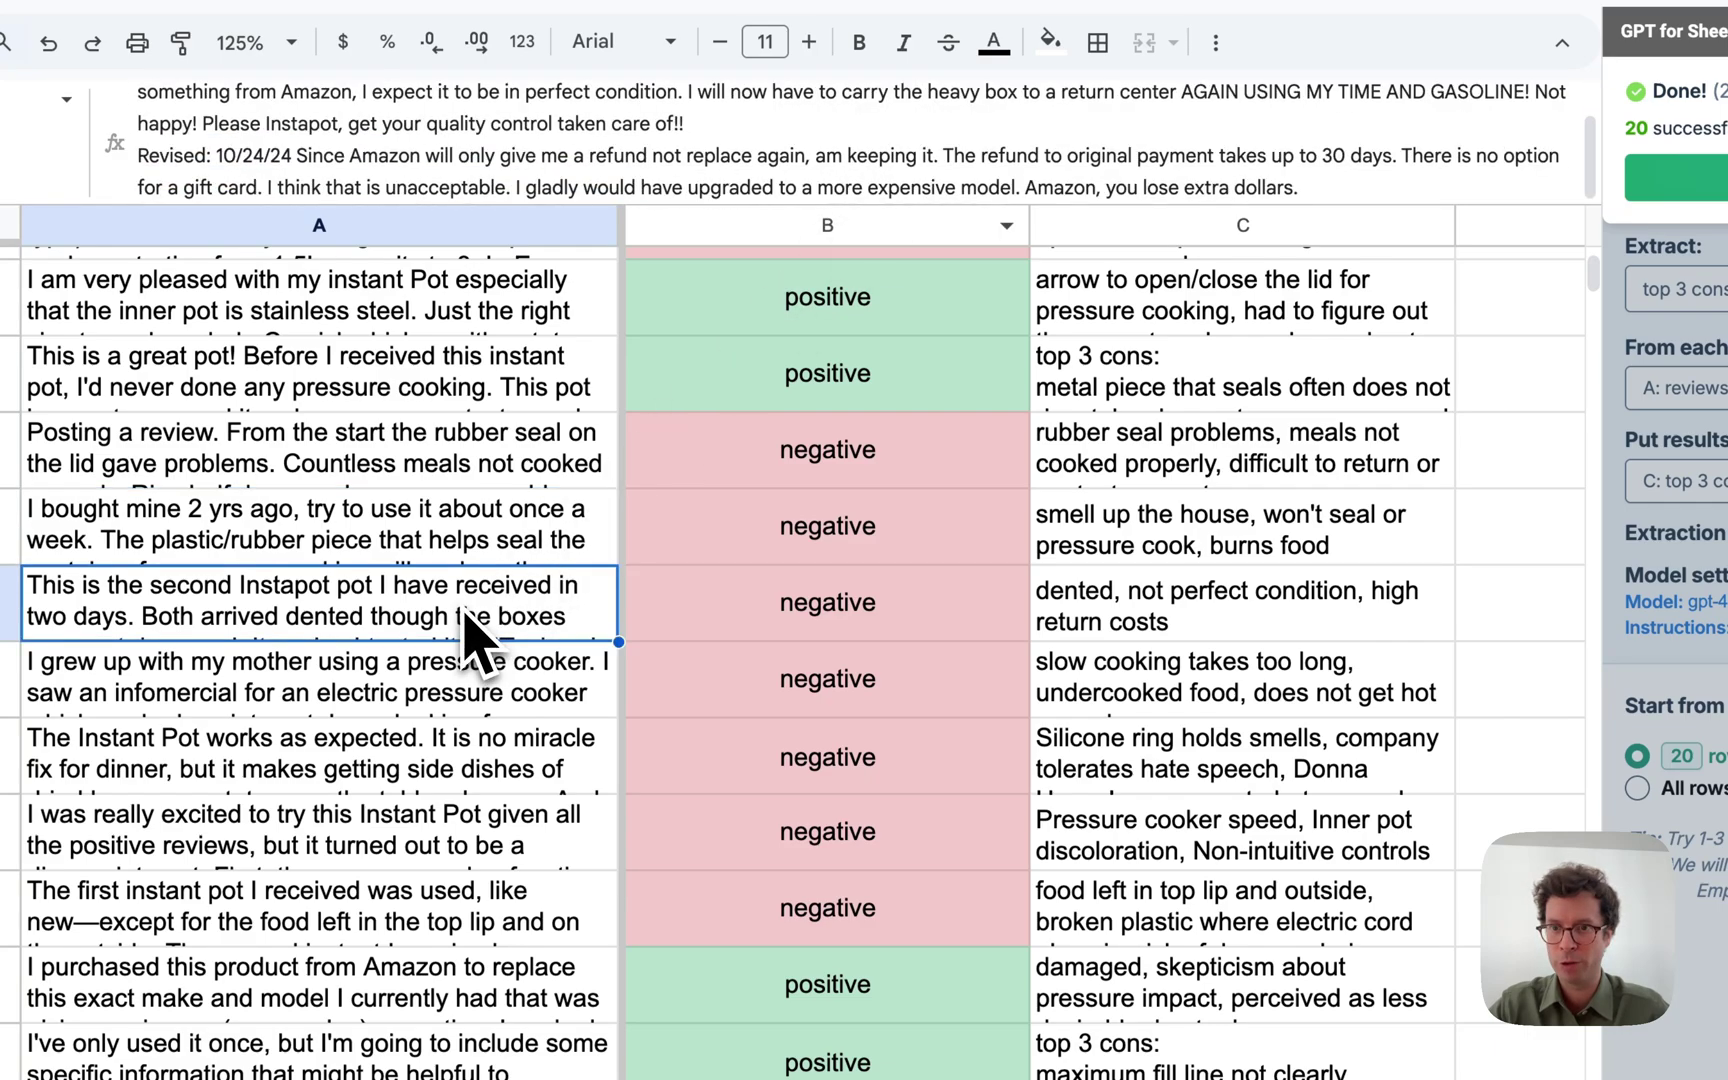
scroll(829, 160, up, 1)
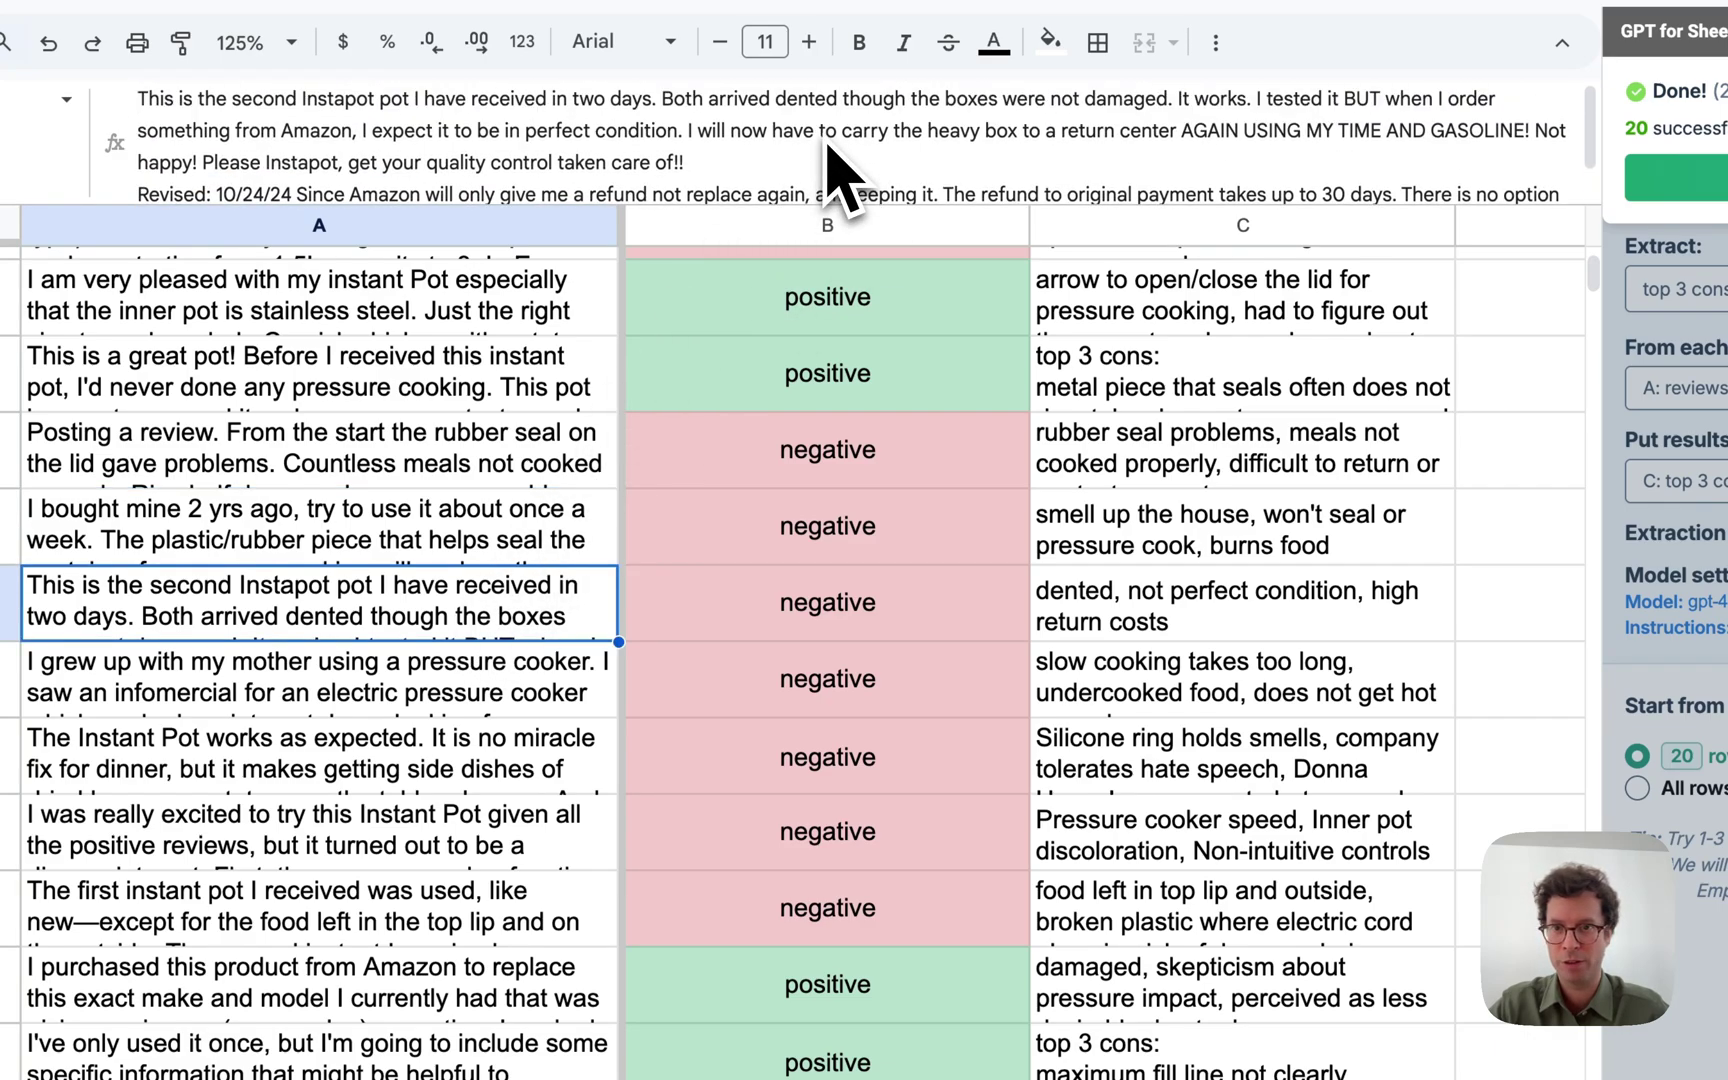
scroll(826, 150, down, 1)
click(402, 692)
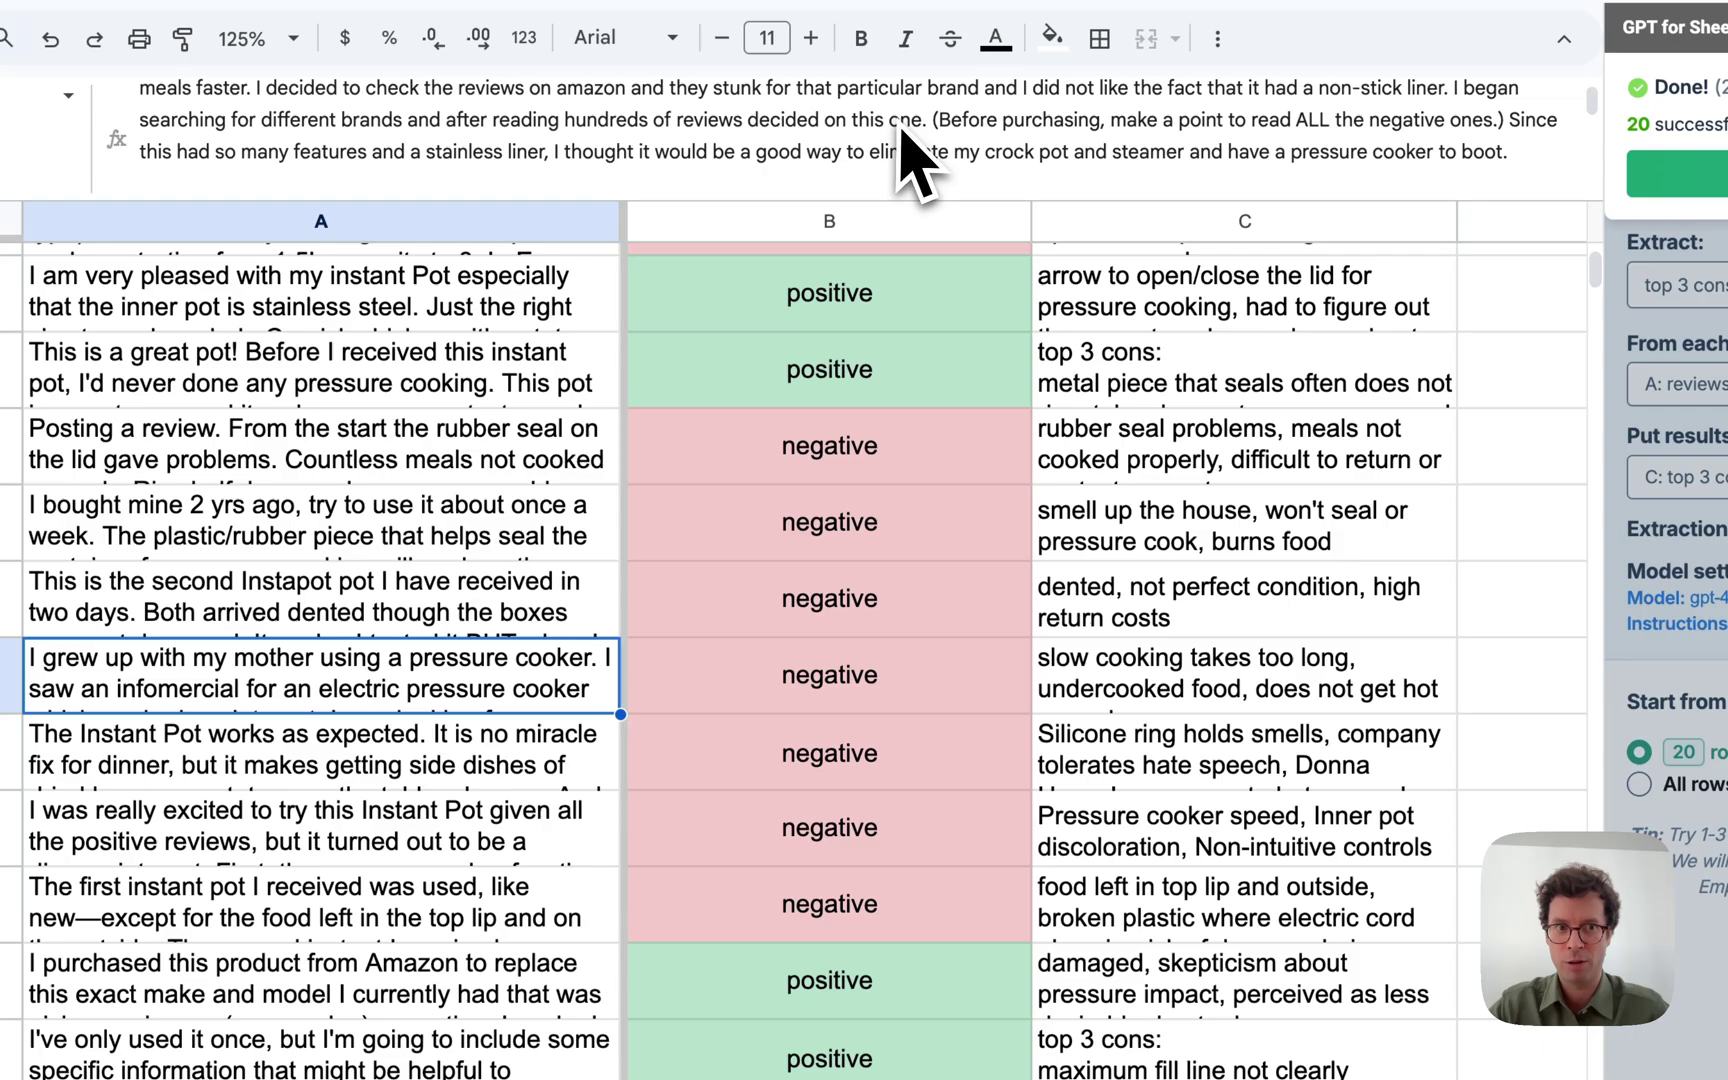
scroll(905, 150, down, 5)
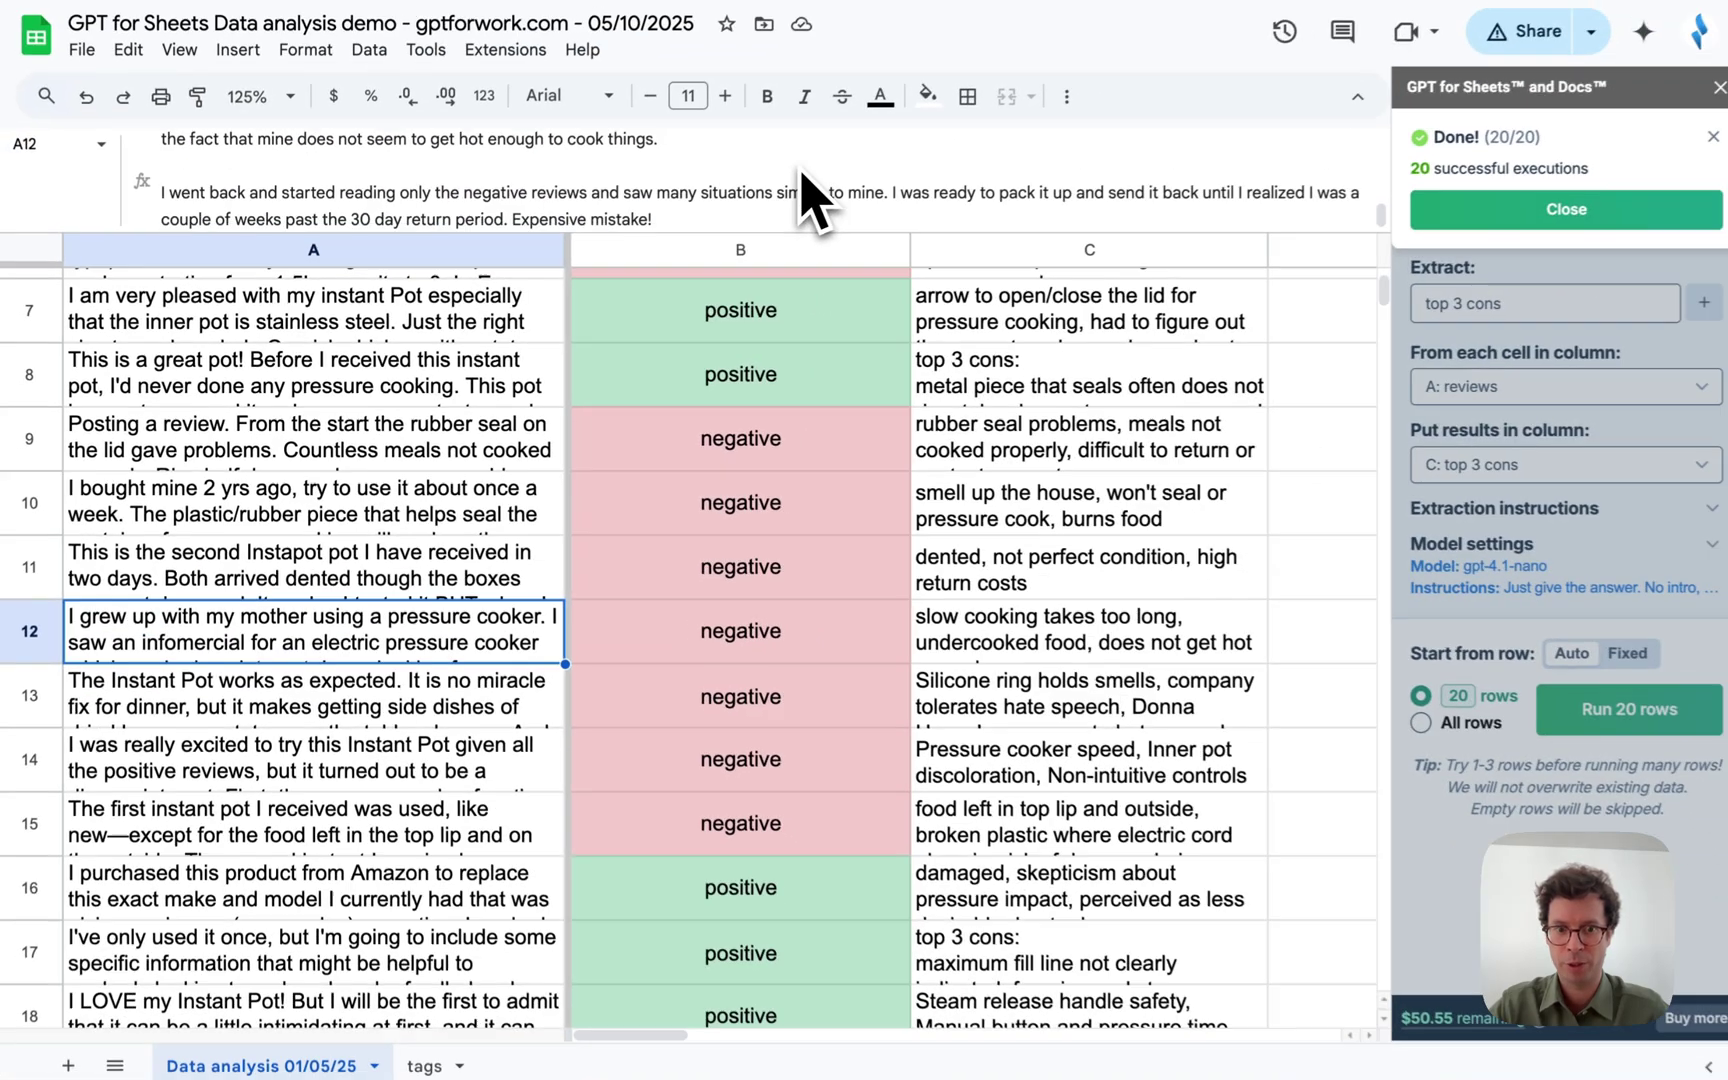
scroll(805, 193, up, 5)
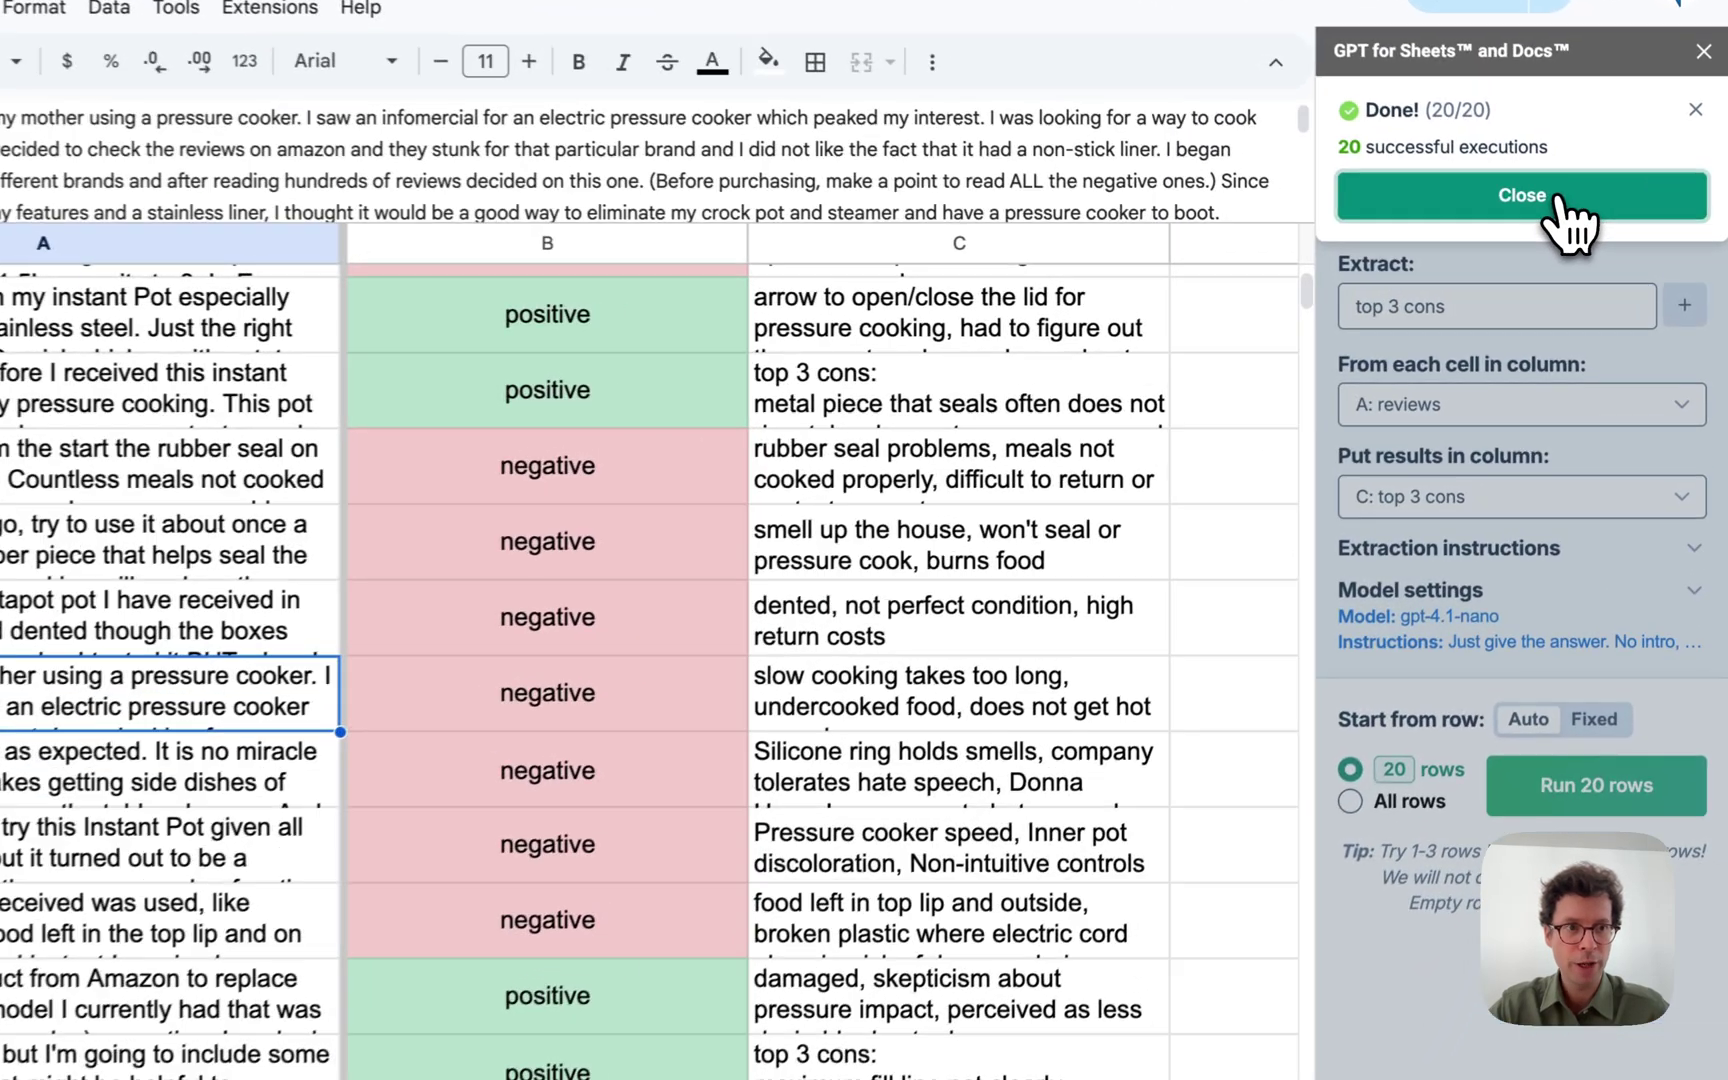
Close the Done summary, shrink the formula bar, and inspect D5's GPT_TAG formula.
click(1612, 205)
scroll(1300, 540, up, 5)
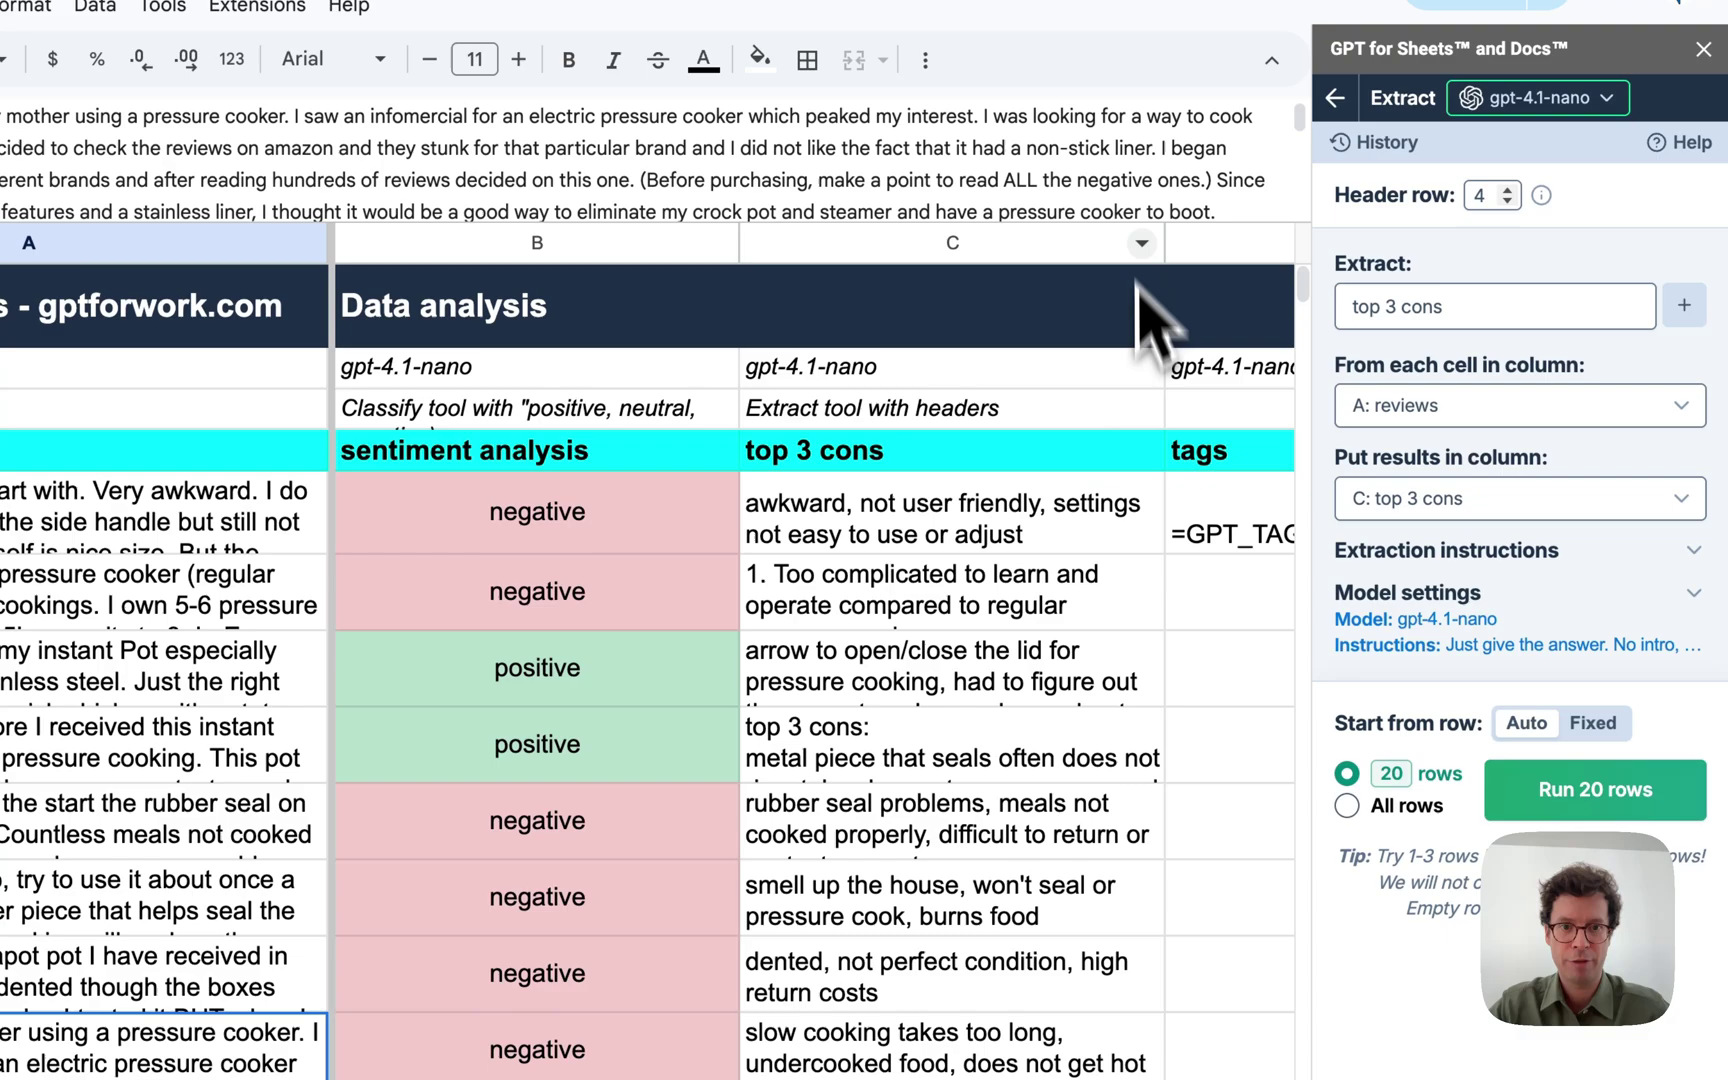
drag(1182, 222, 1180, 70)
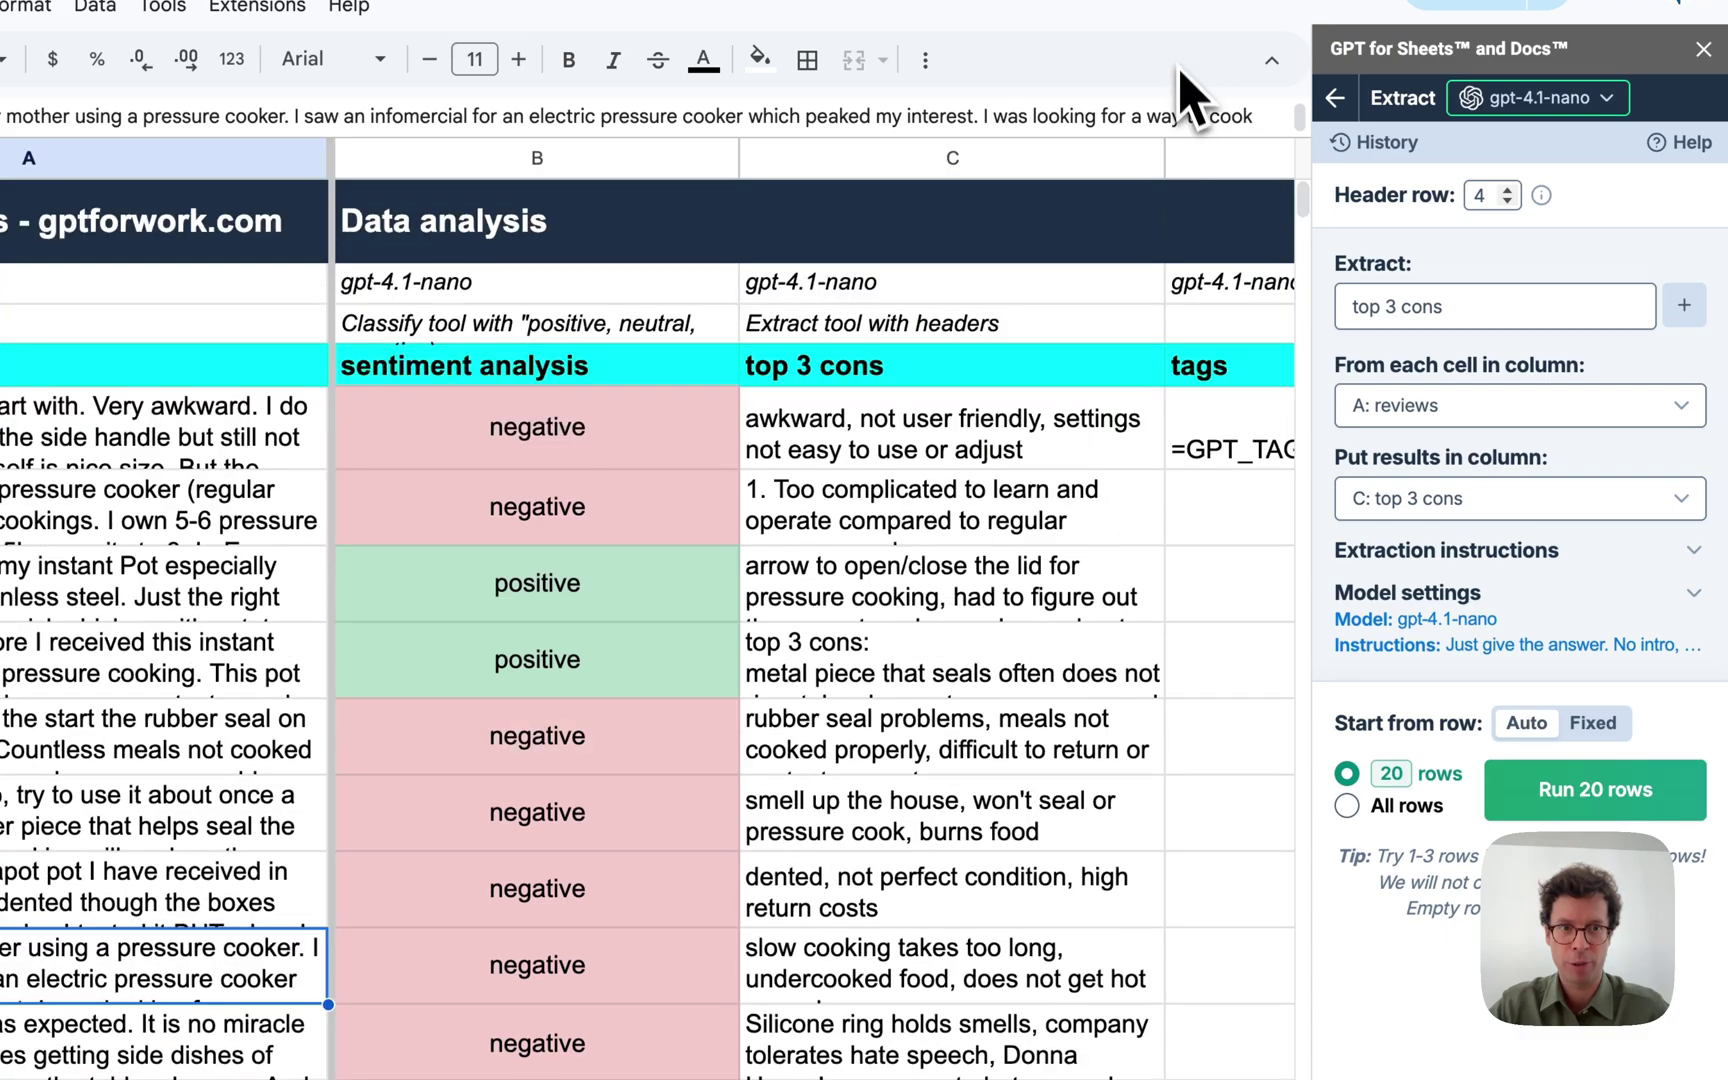
scroll(1130, 880, right, 3)
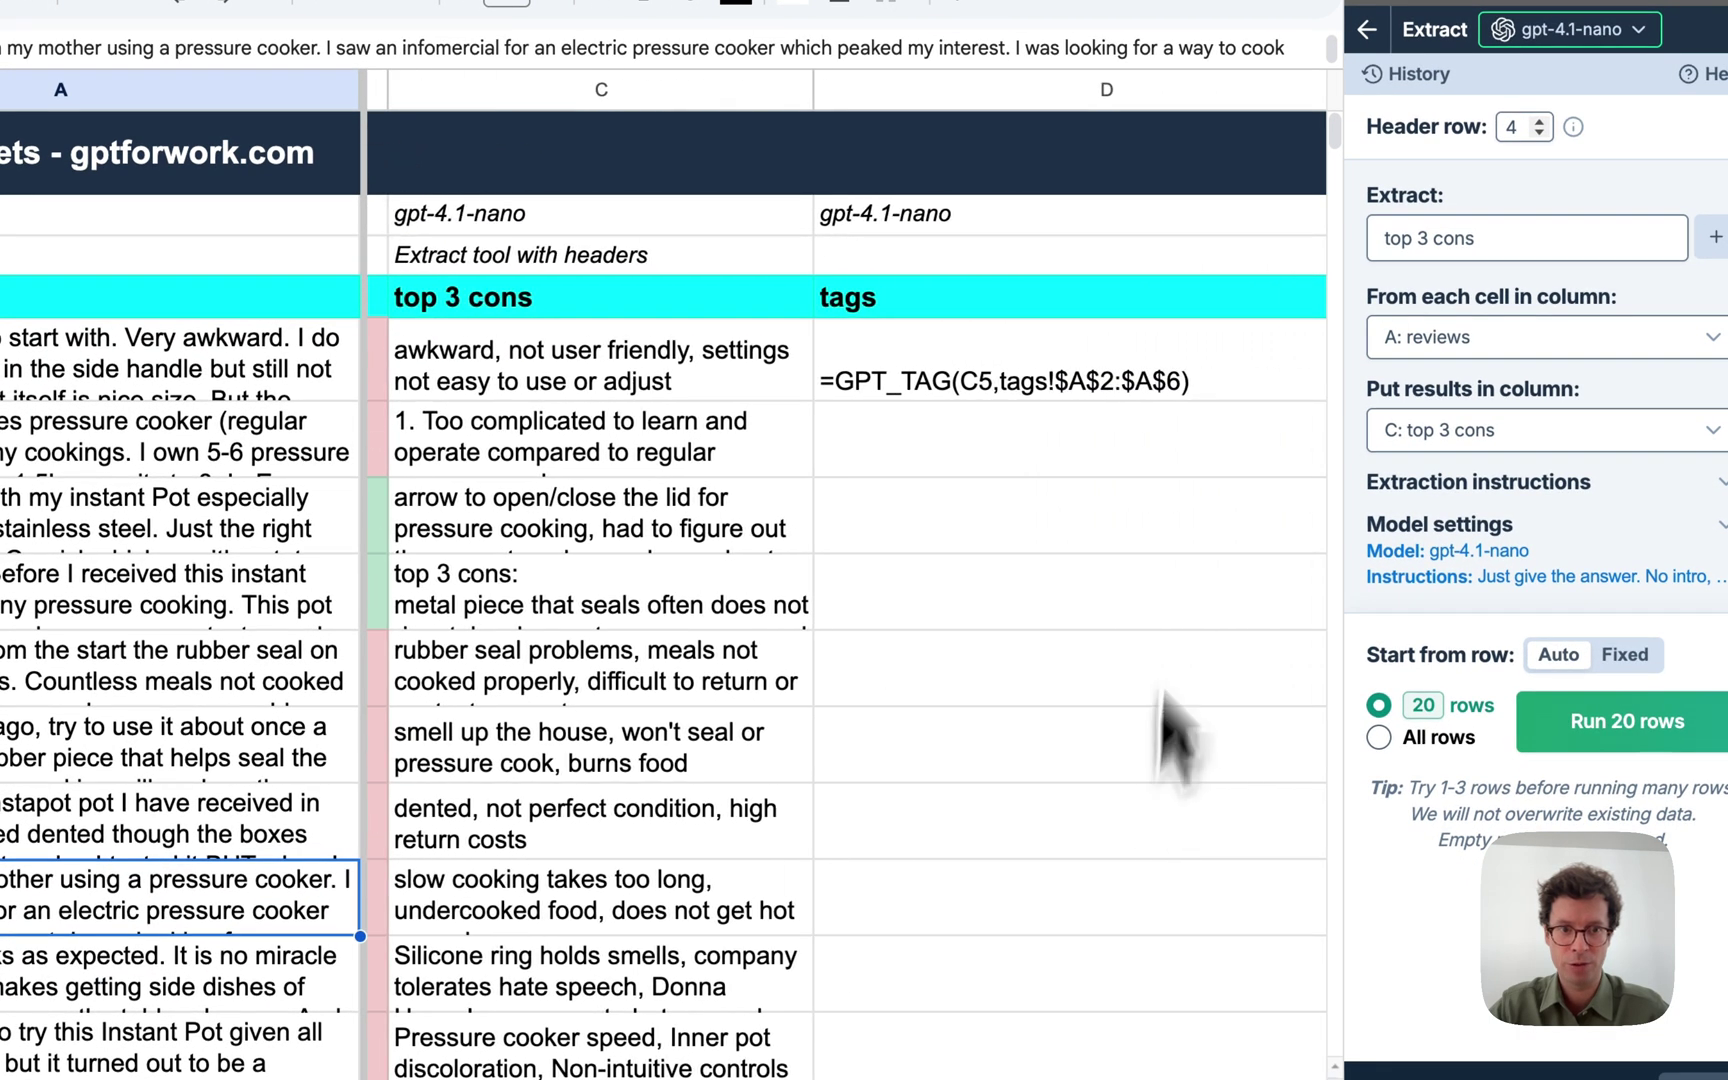
click(1115, 392)
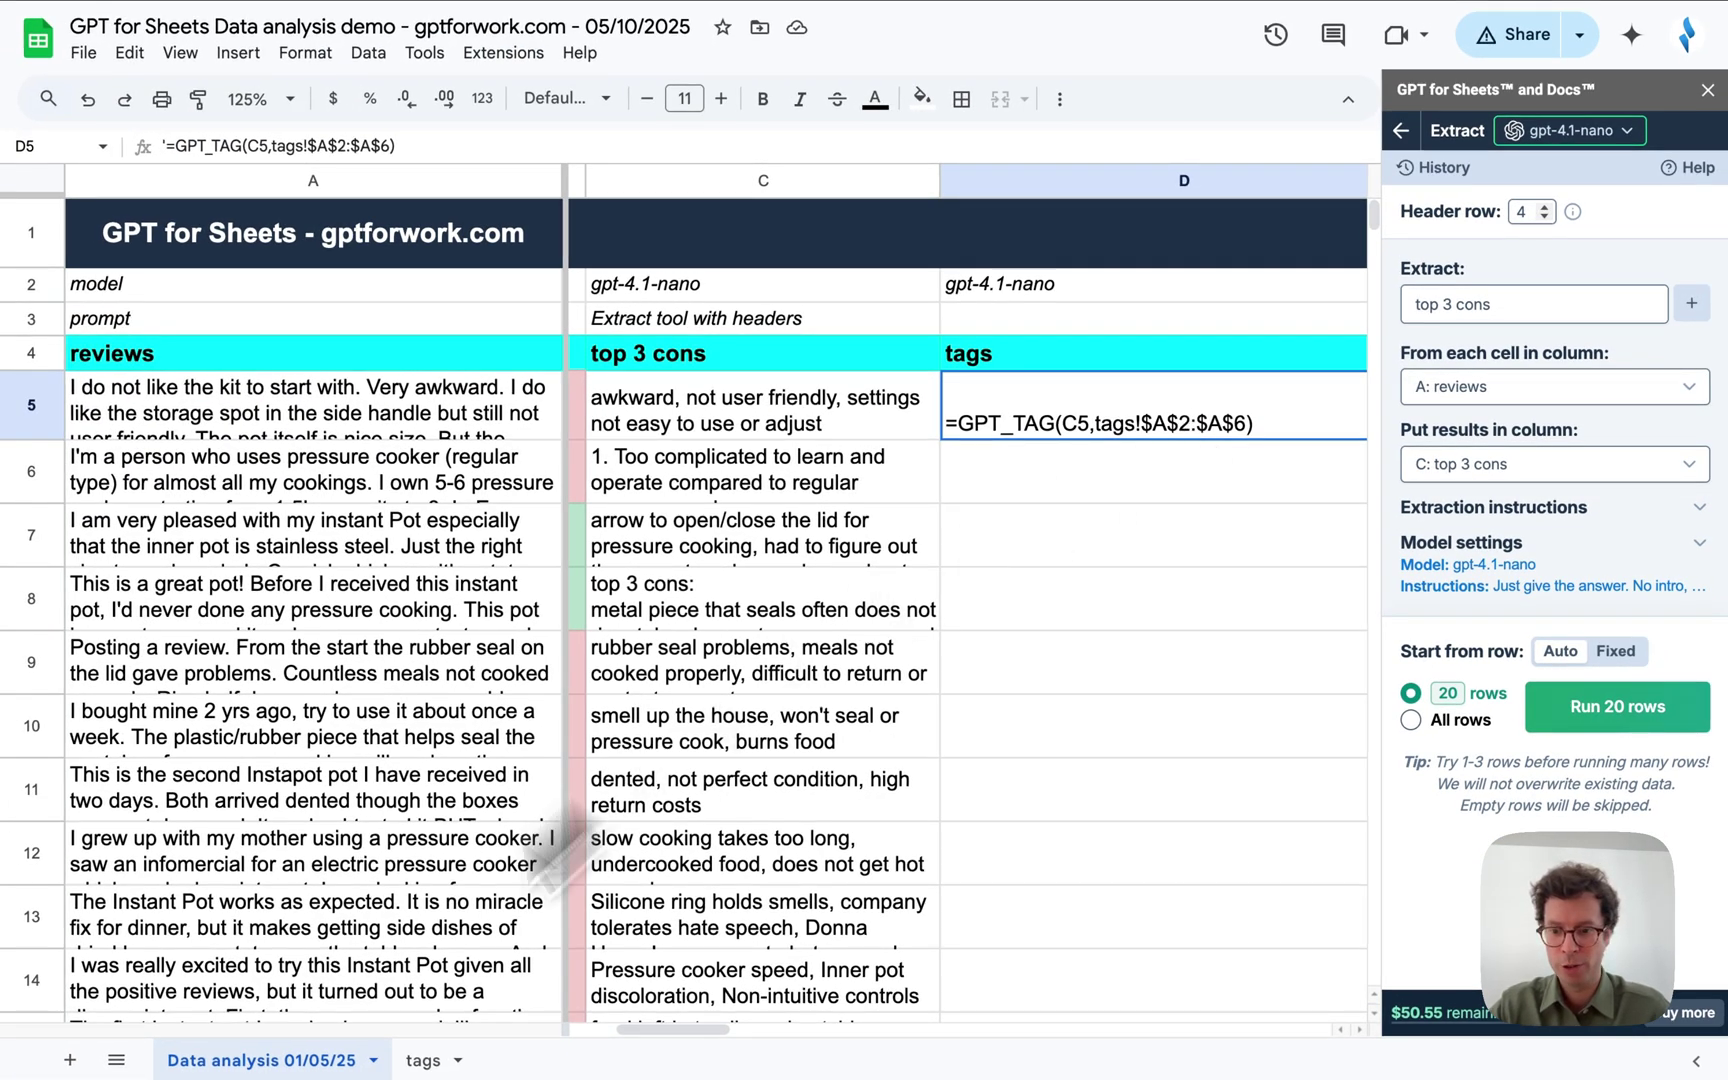
Check the five tag names on the tags sheet, then return to Data analysis.
click(423, 1060)
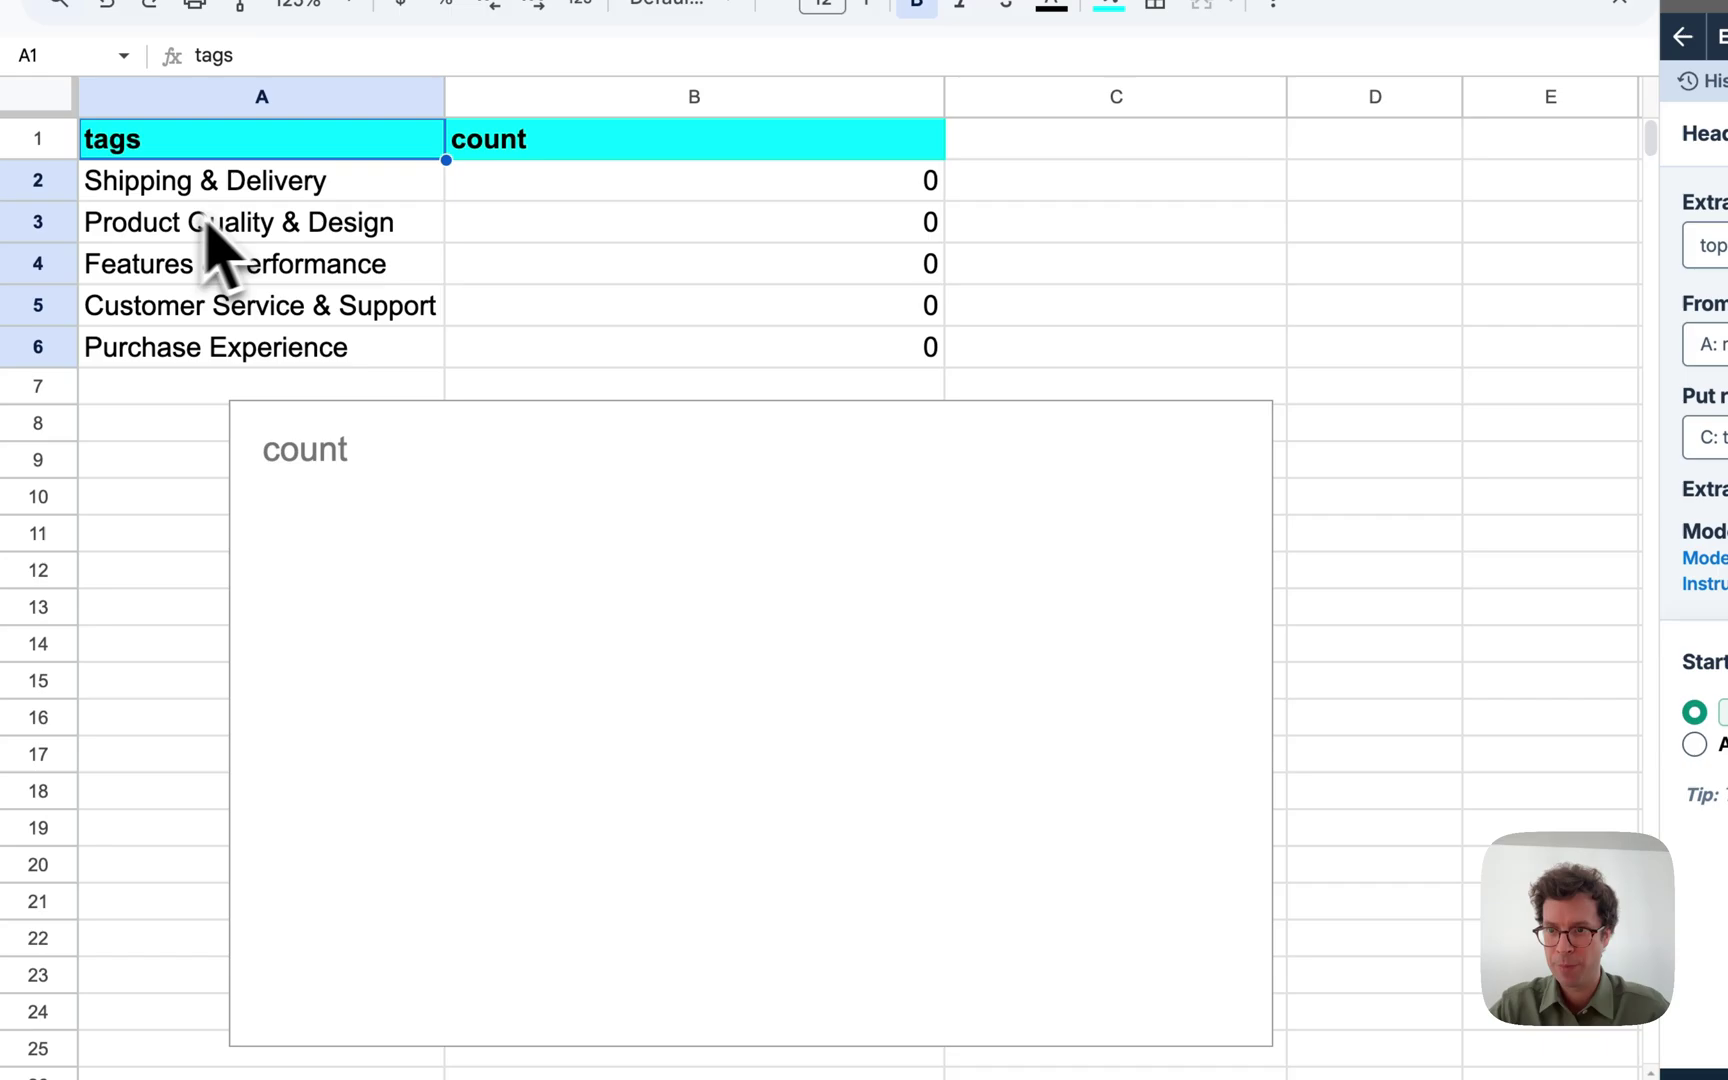
drag(199, 198, 193, 305)
click(262, 949)
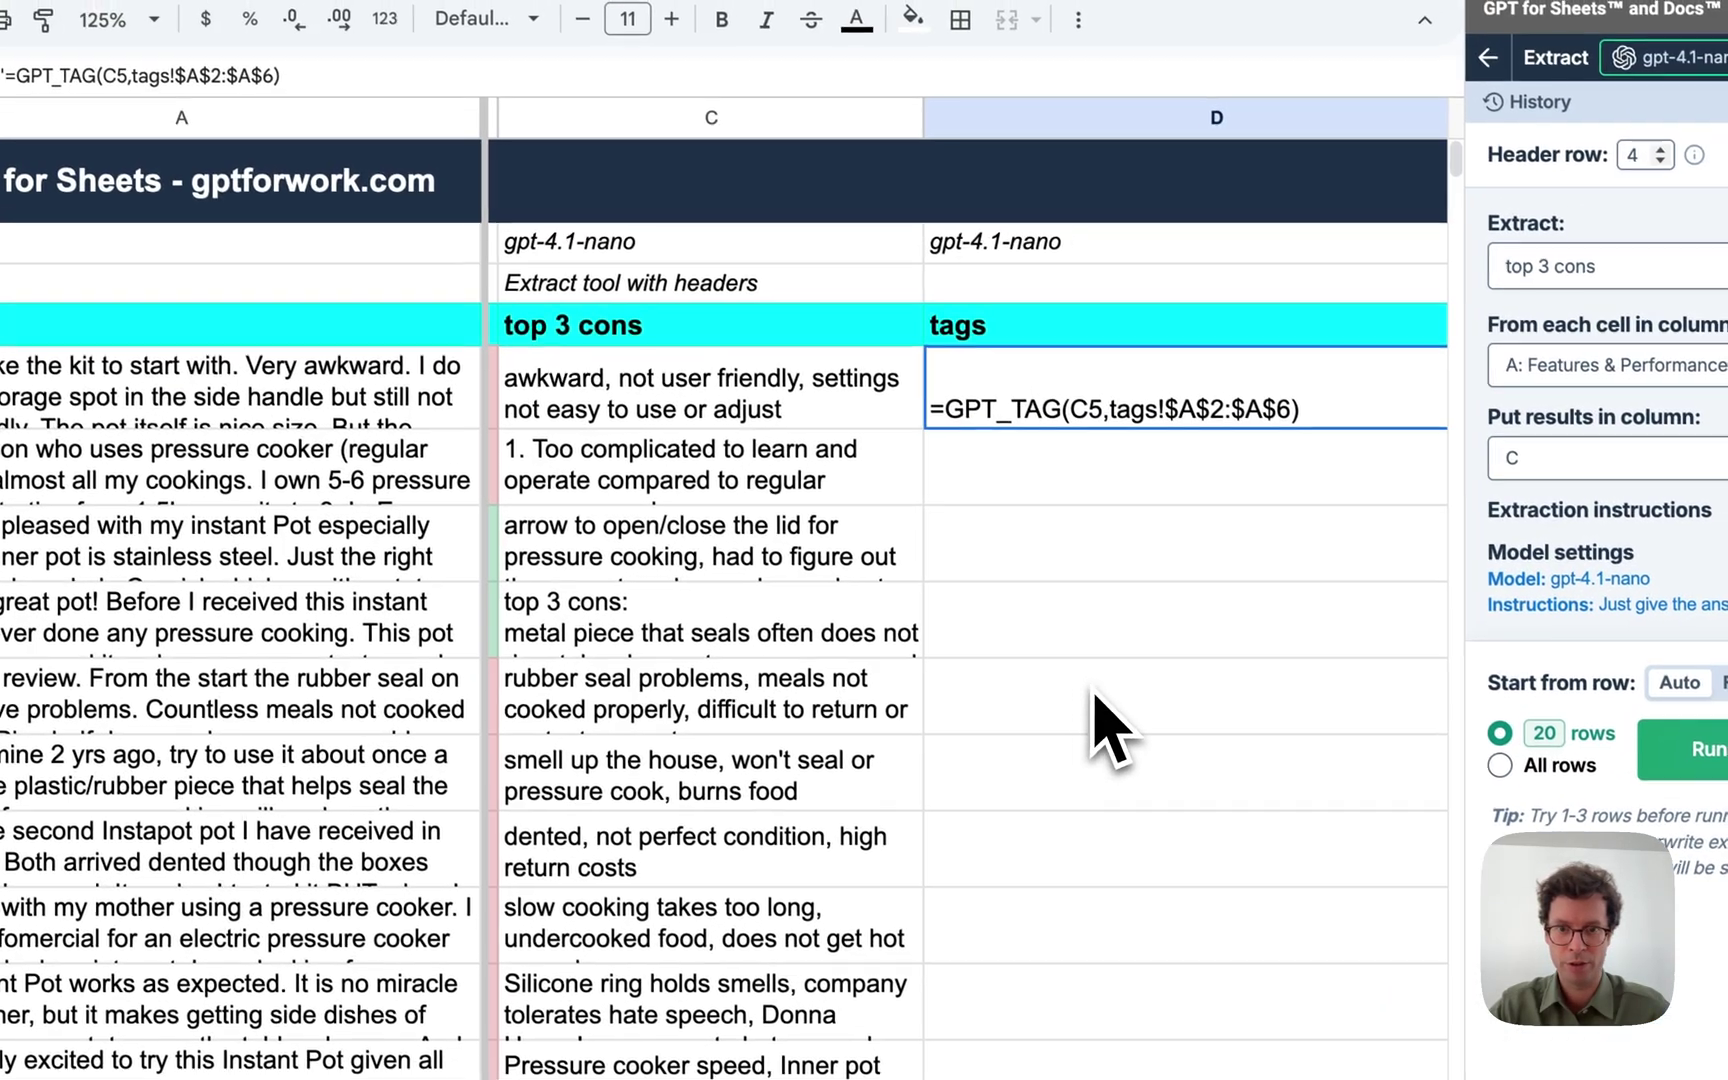
scroll(1100, 725, right, 5)
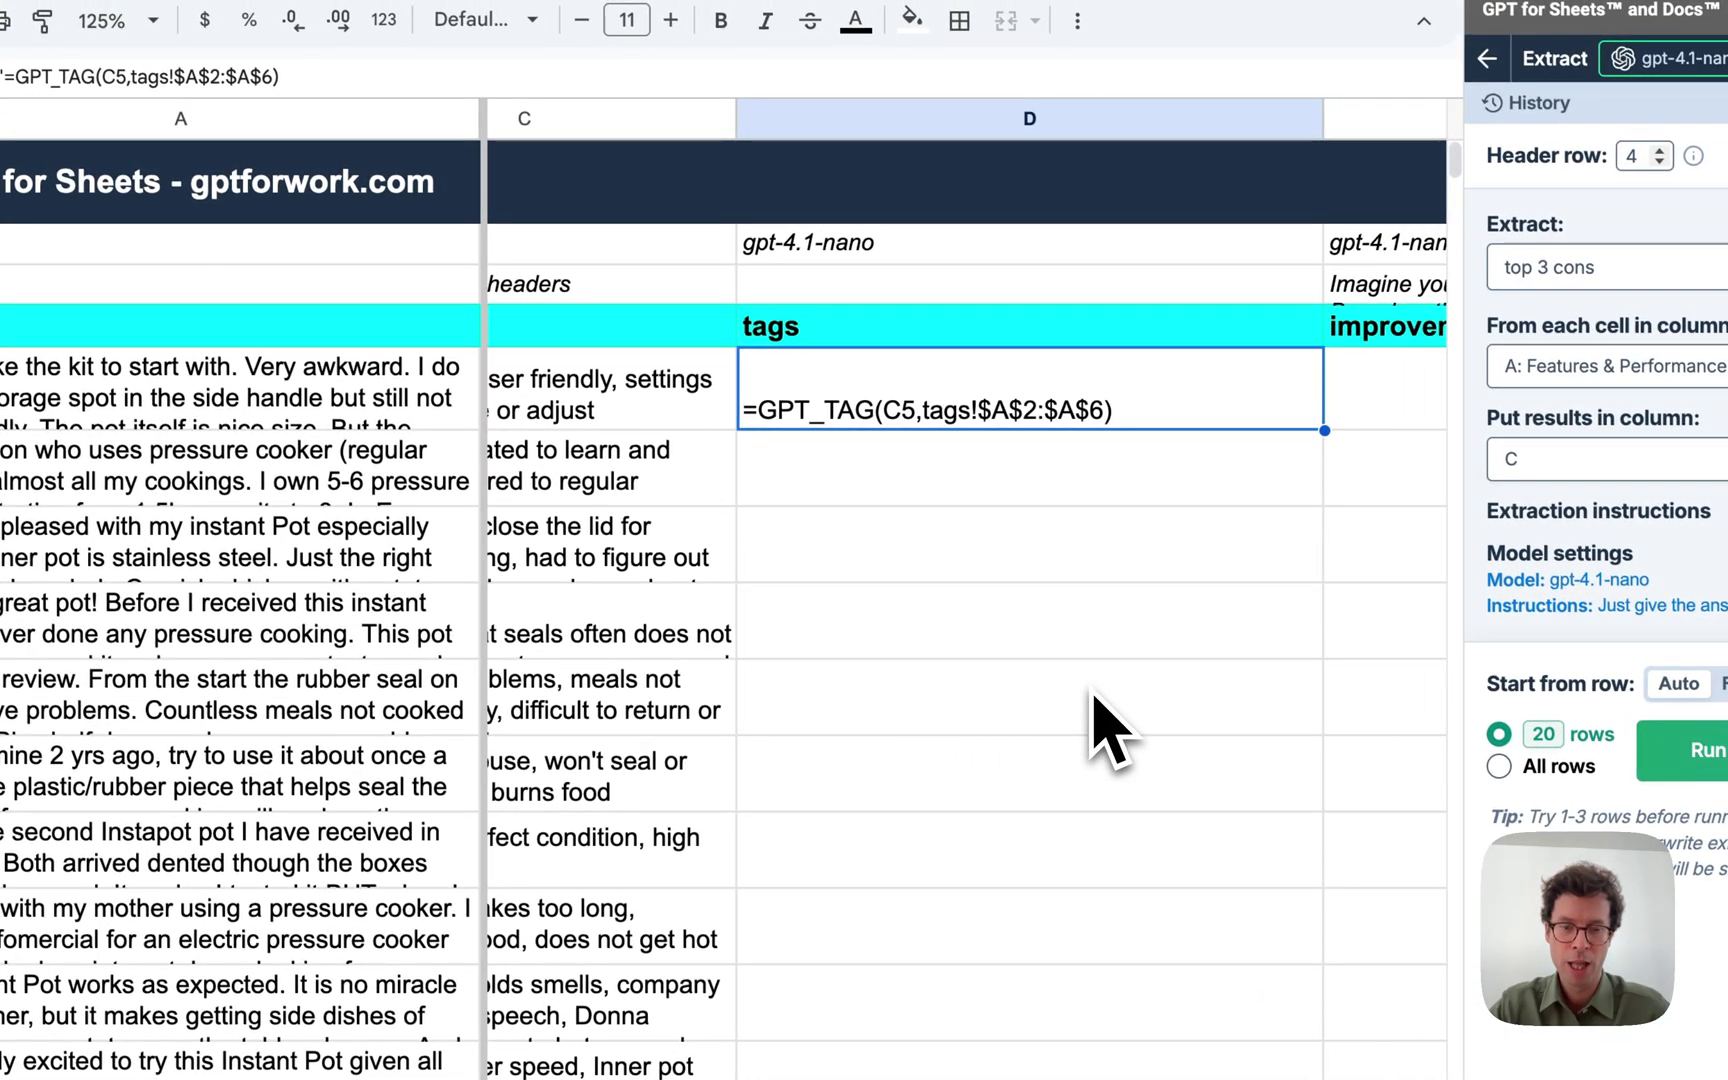
Remove the leading apostrophe from D5's =GPT_TAG(C5,tags!$A$2:$A$6) formula.
double_click(880, 410)
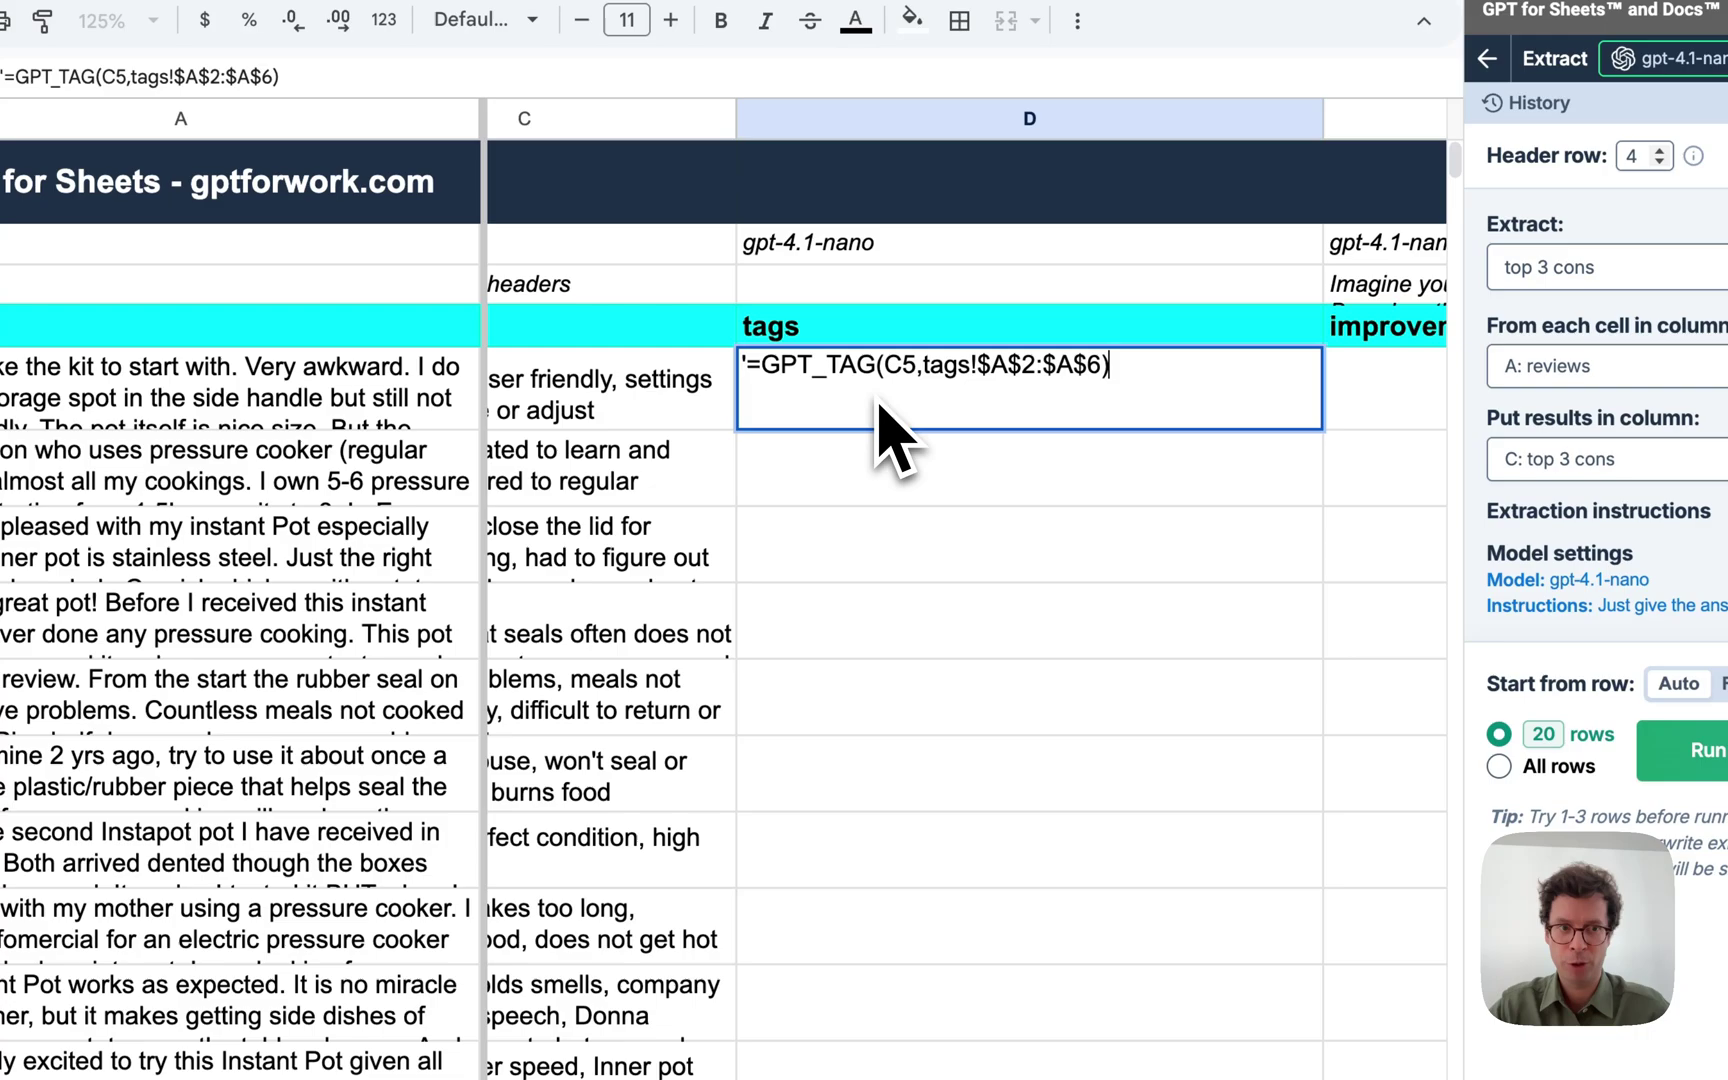
double_click(746, 364)
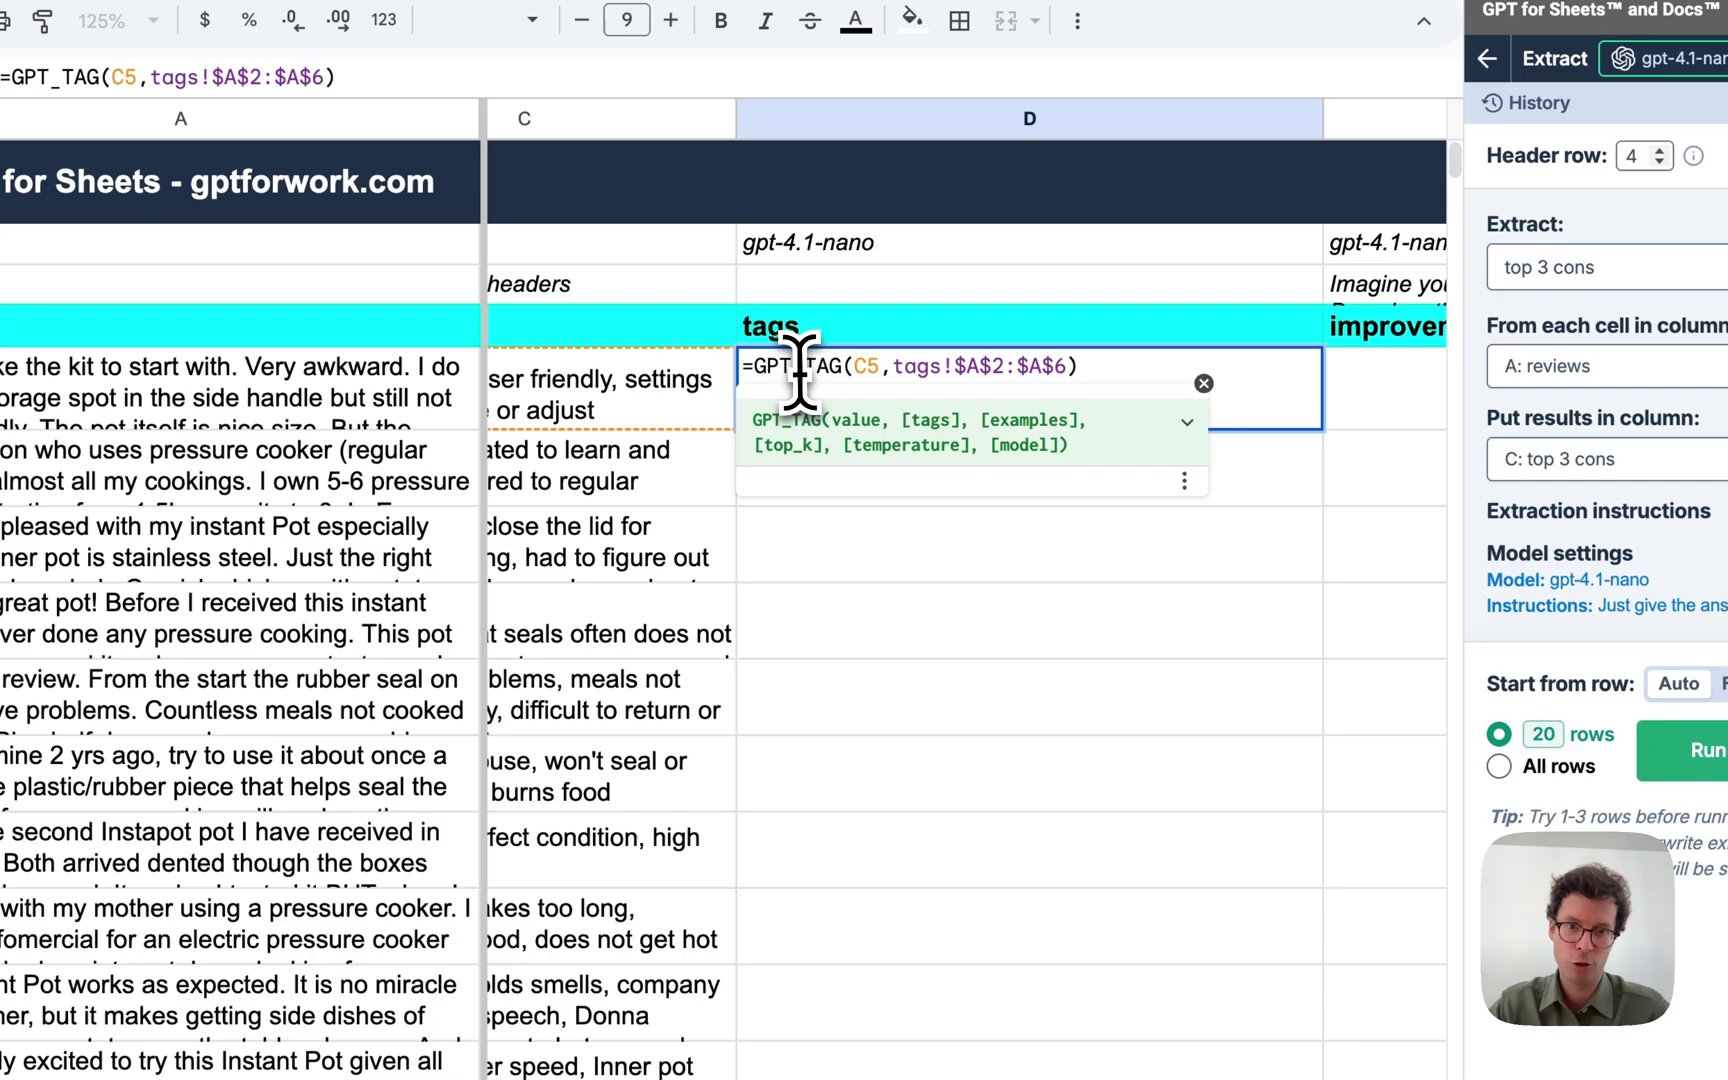
double_click(866, 365)
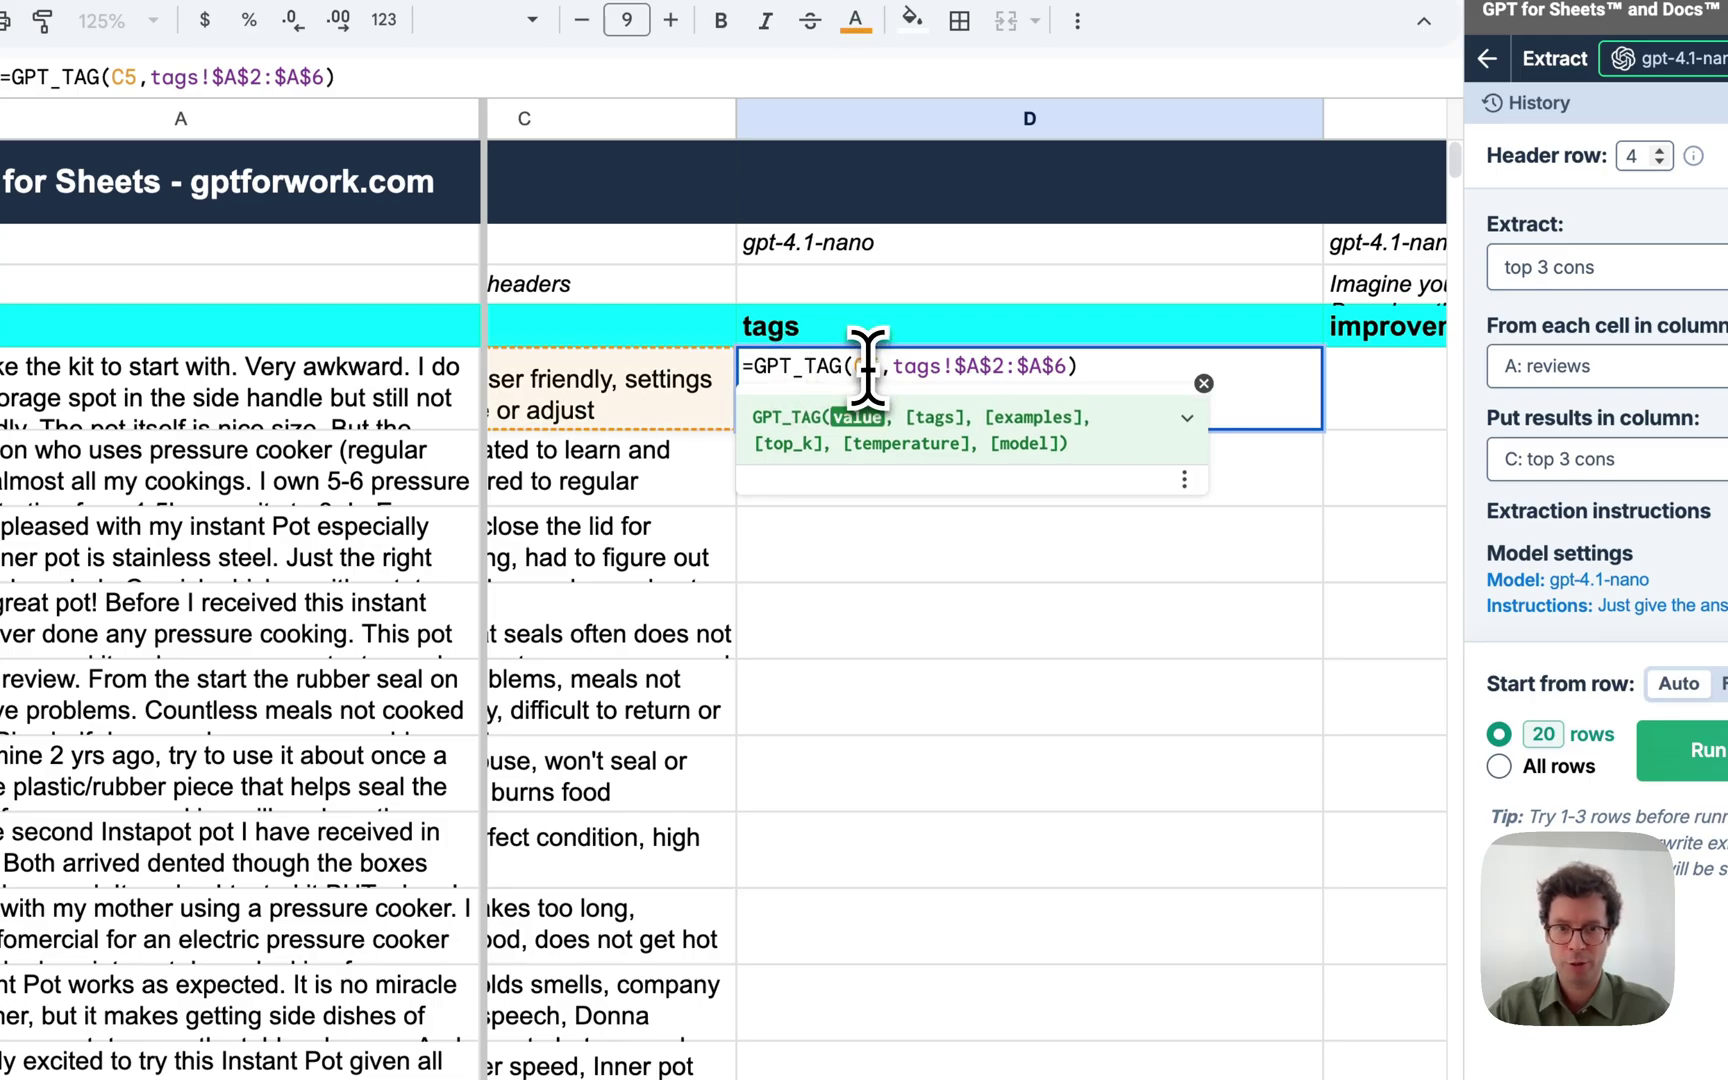
click(1138, 374)
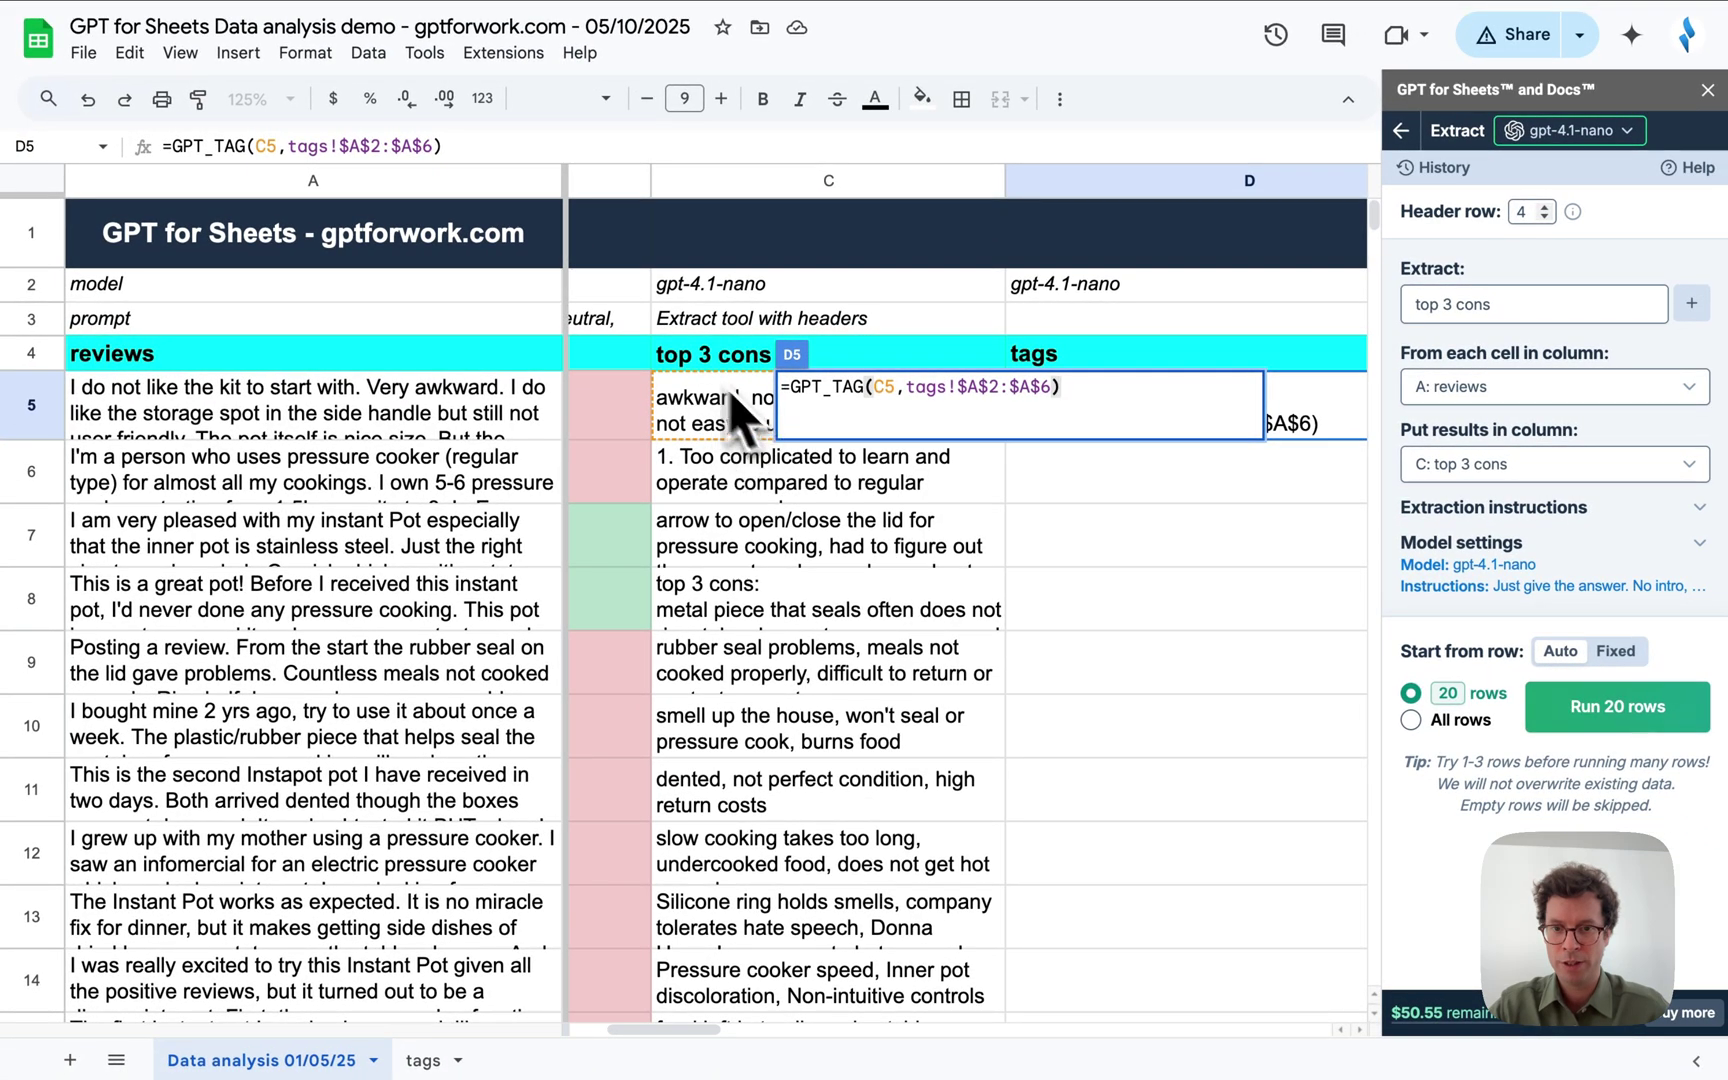
scroll(750, 445, right, 2)
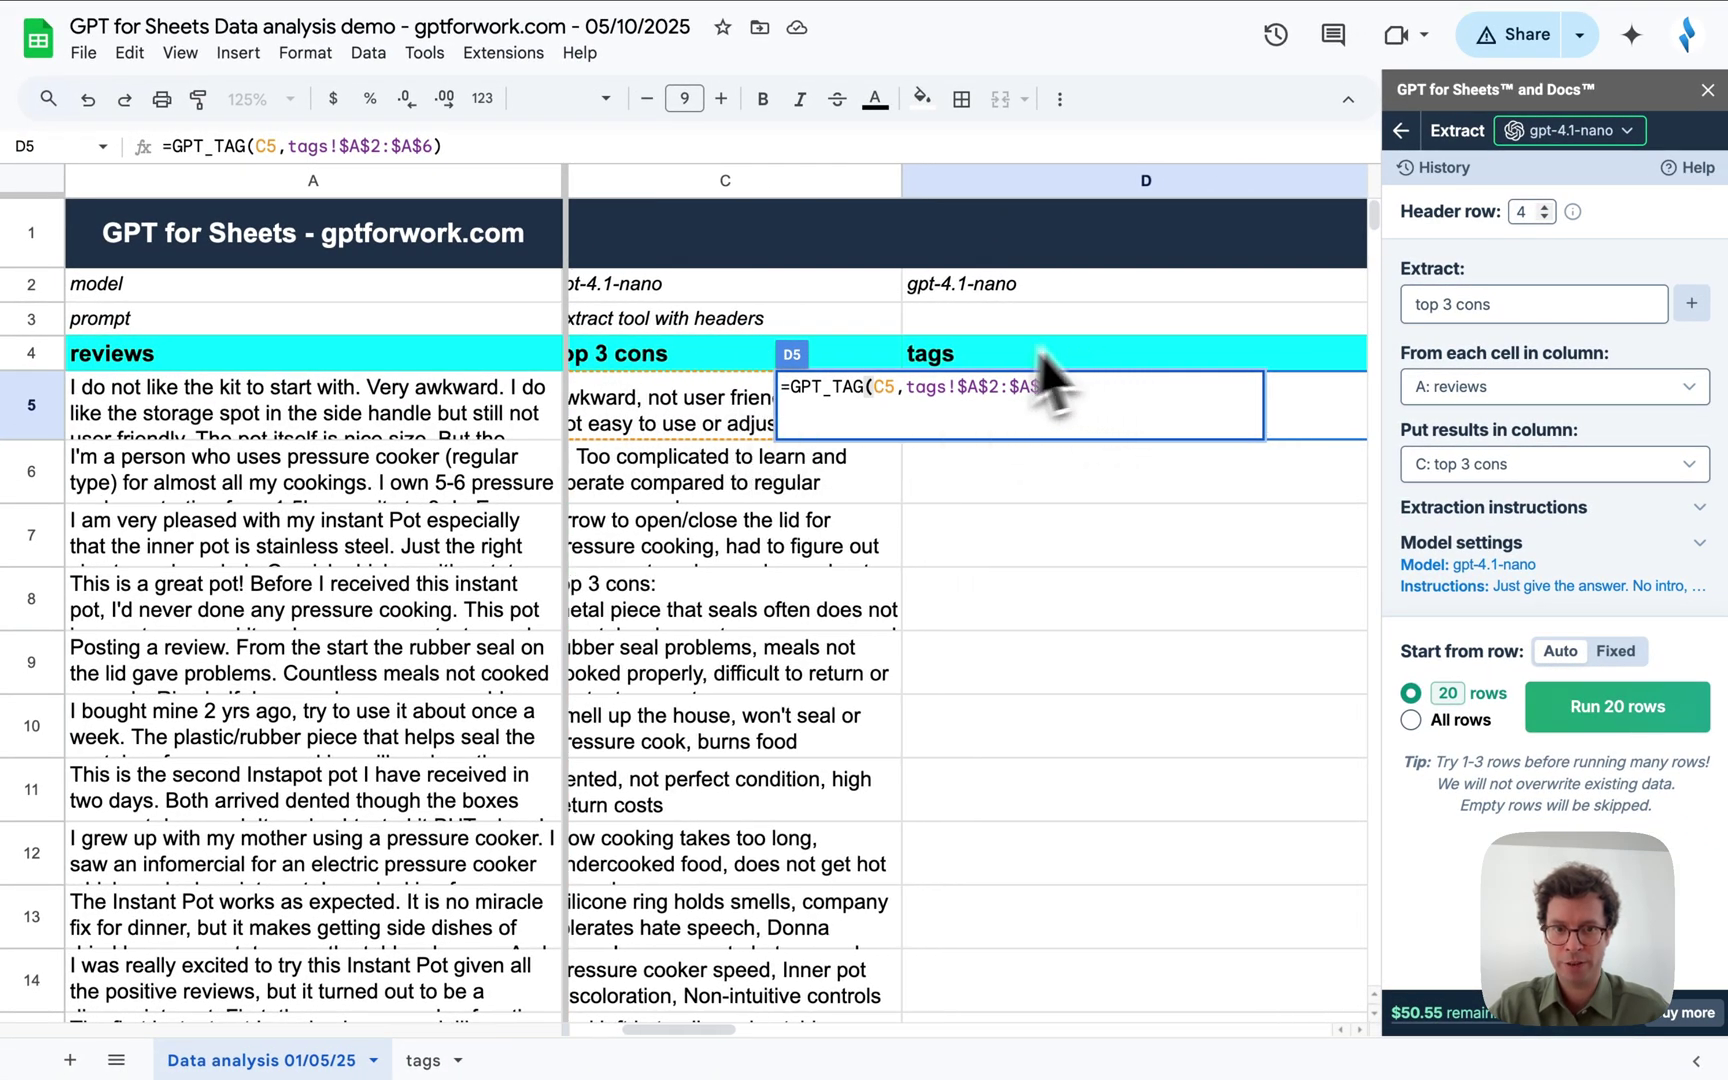
Commit D5's GPT_TAG formula and check its returned tags, including Product Quality & Design.
key(Return)
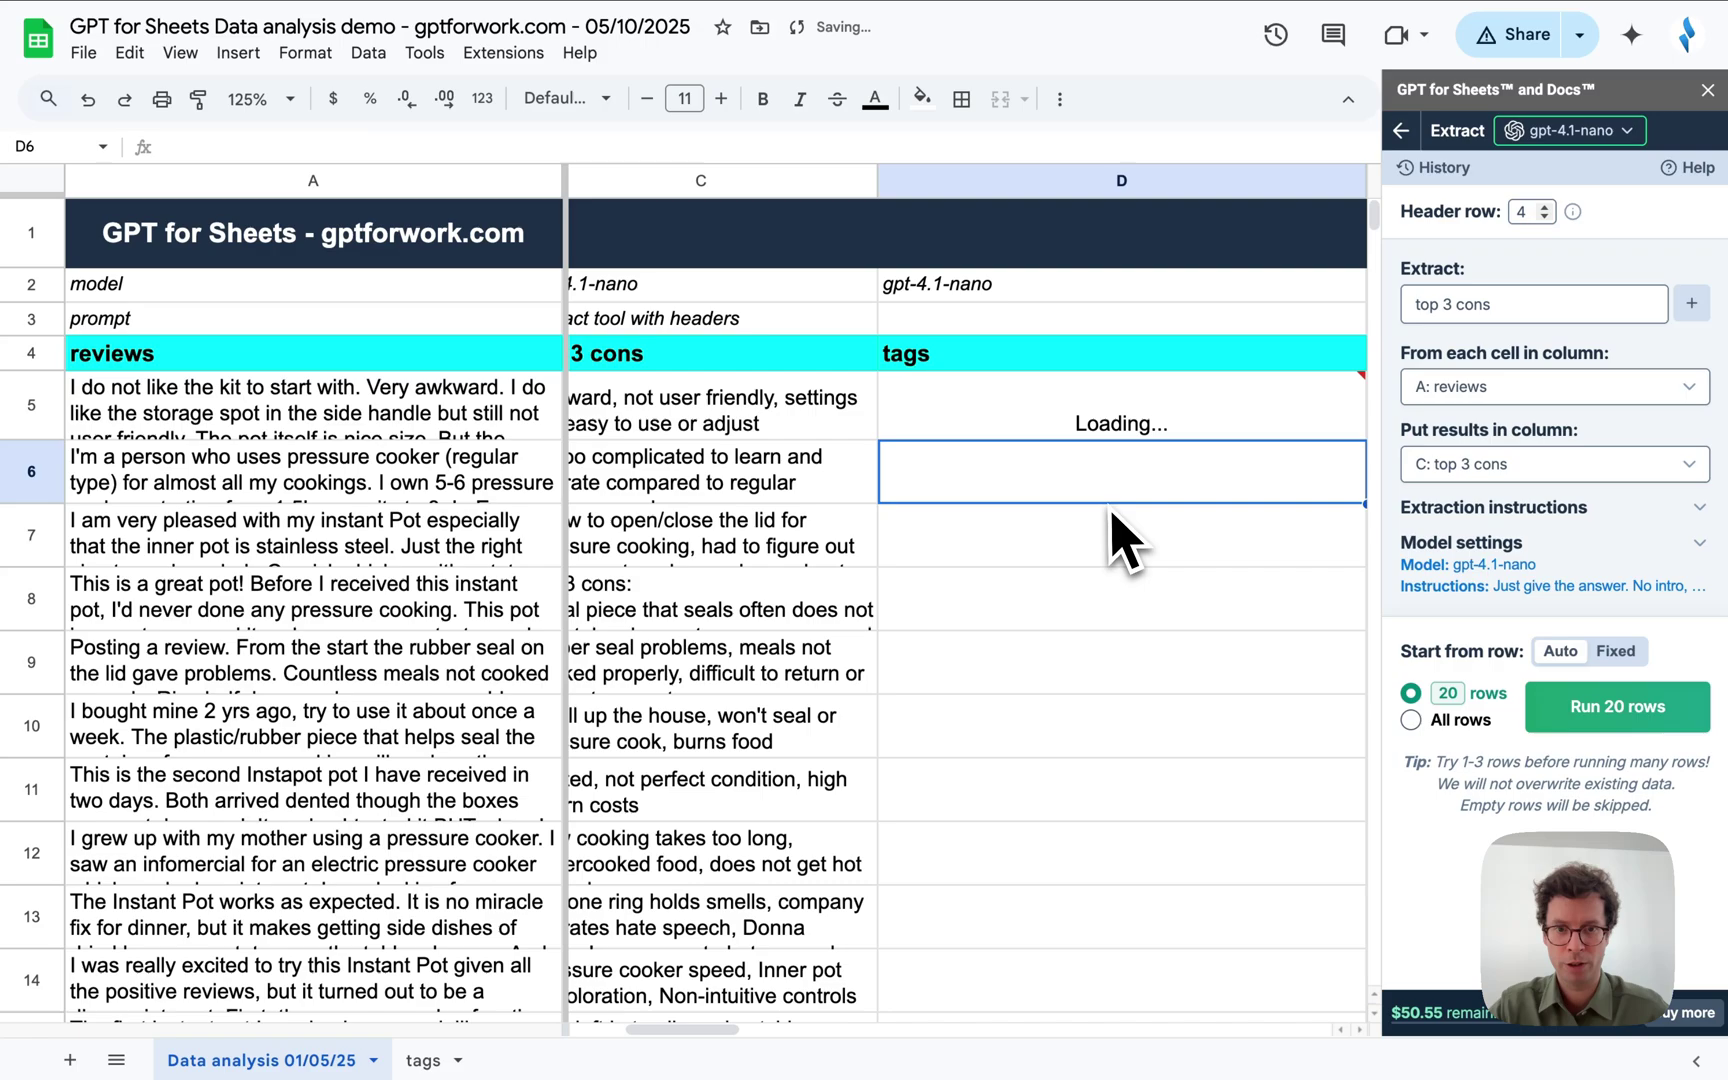
scroll(1112, 512, right, 2)
mouse_move(1030, 440)
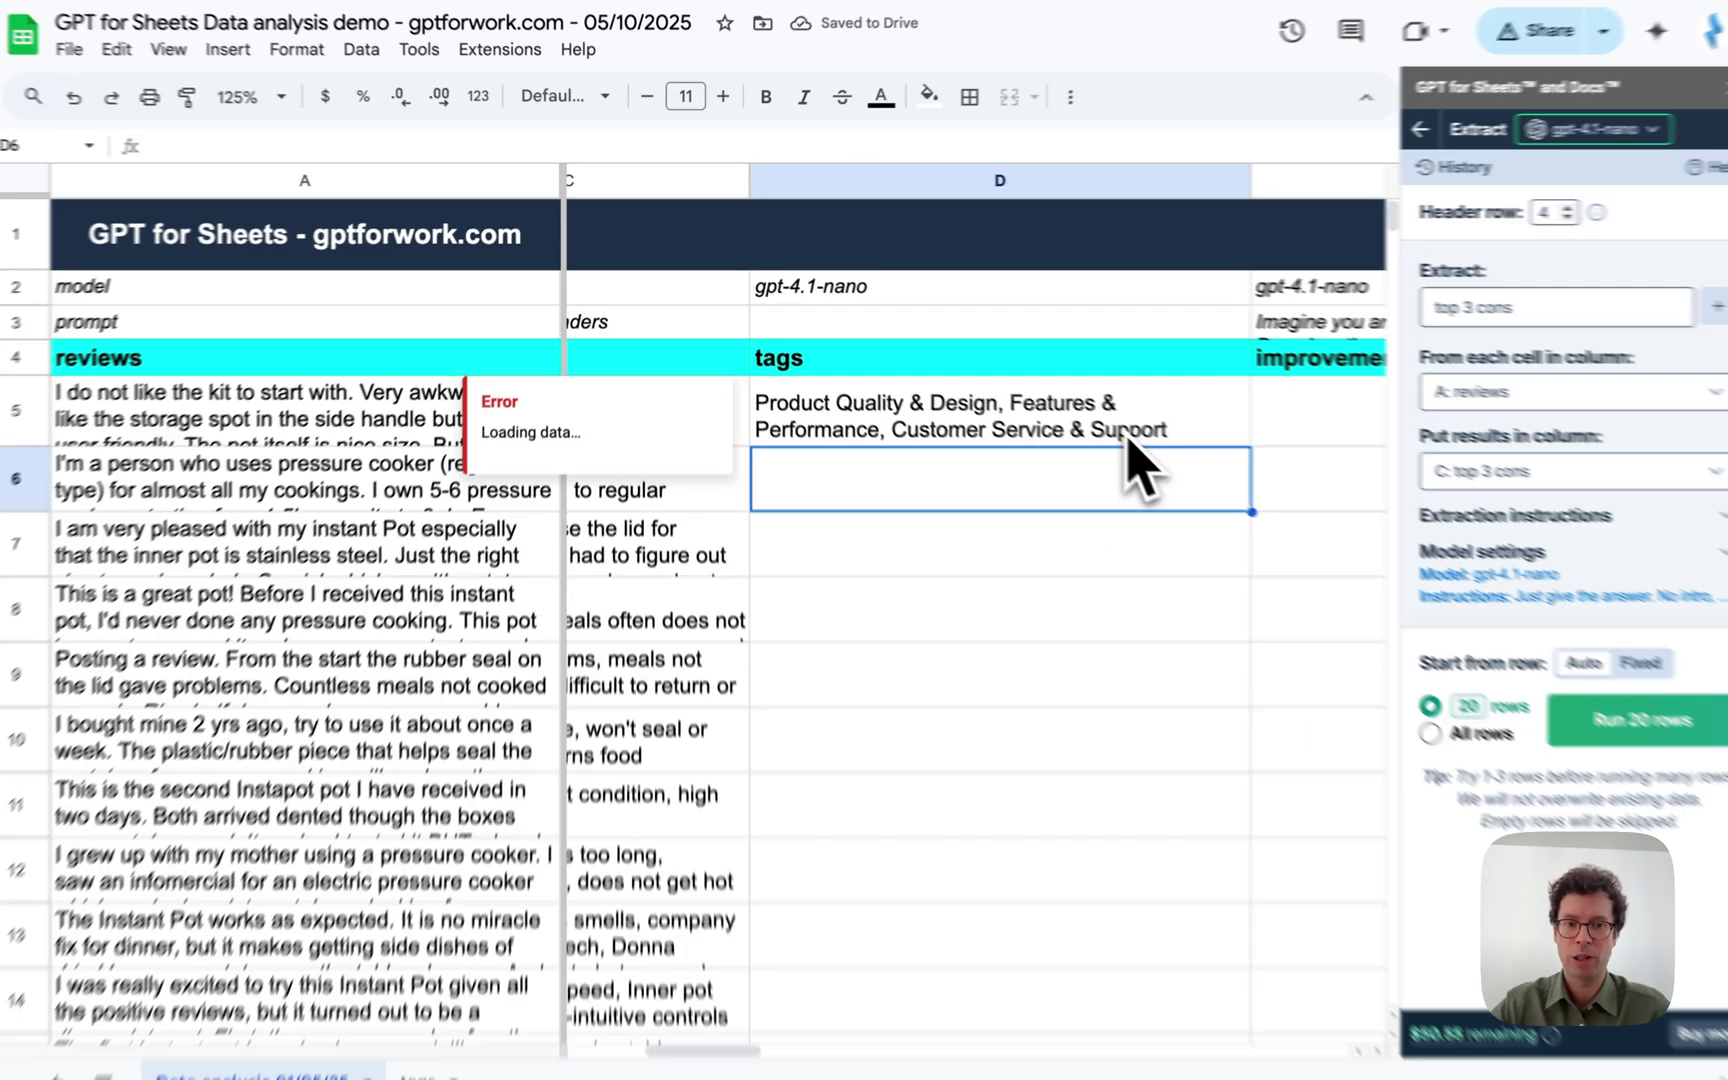
click(1110, 430)
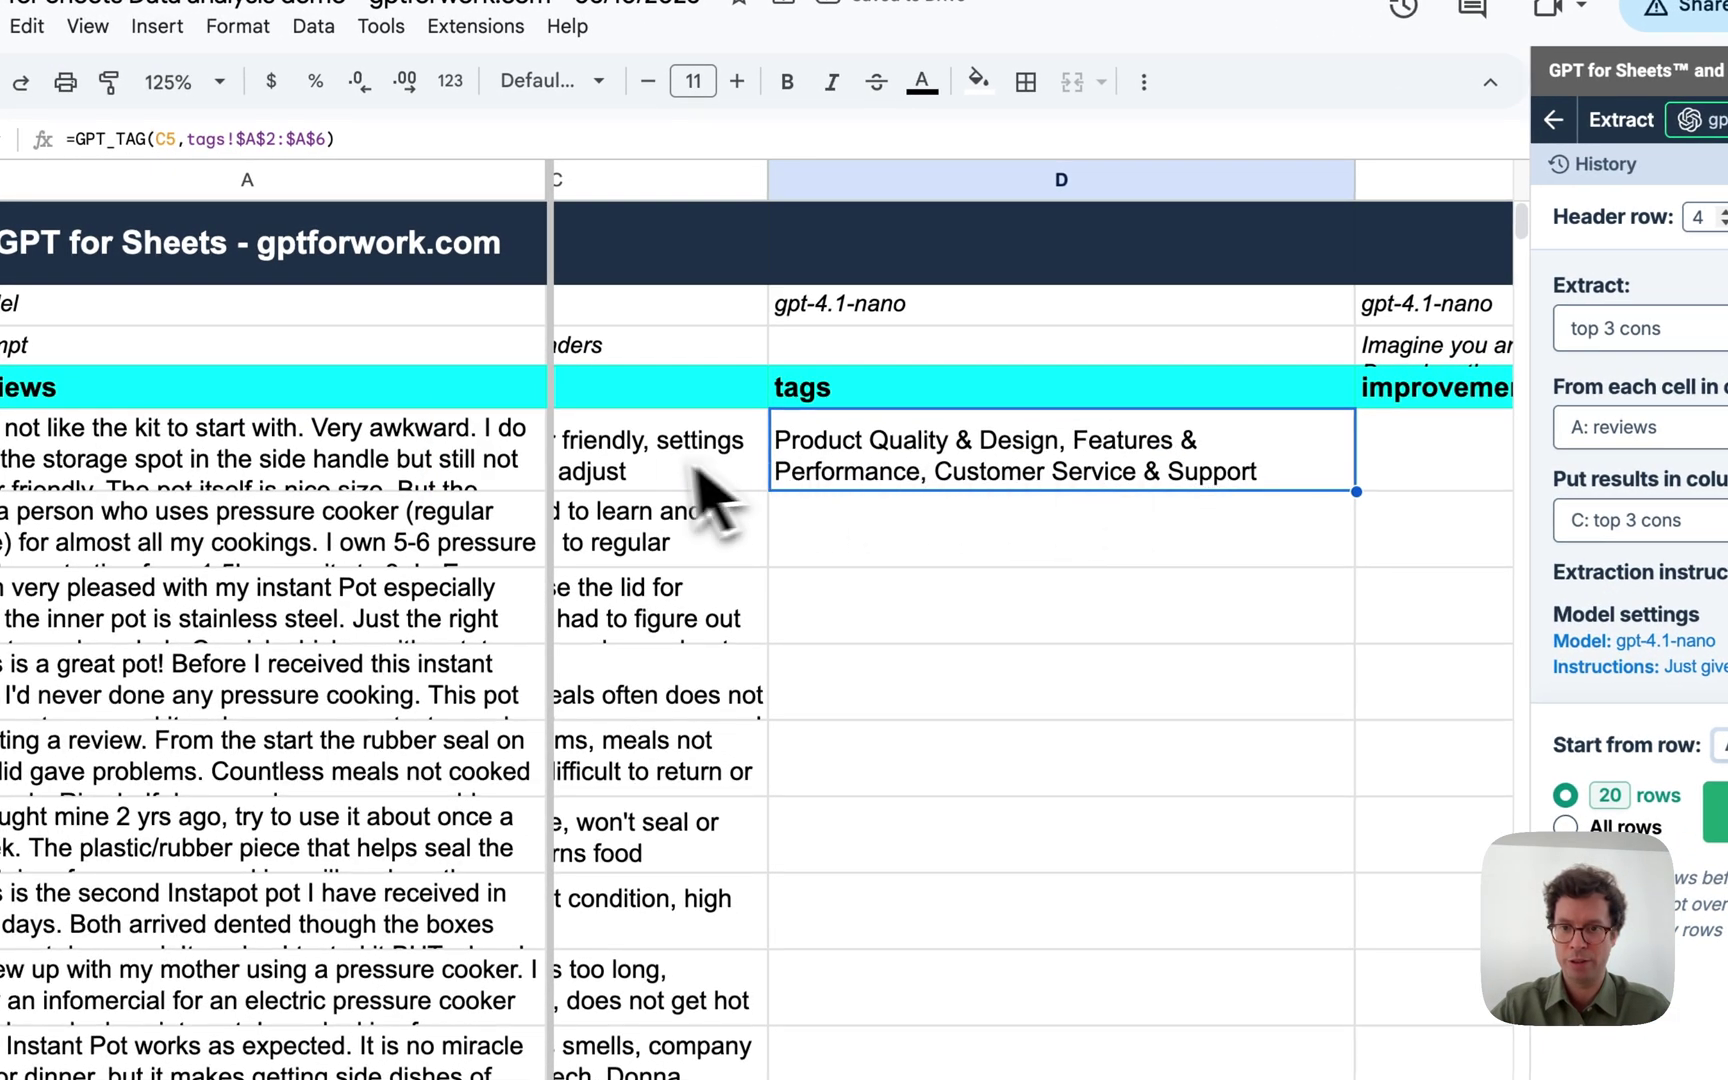
scroll(680, 470, left, 2)
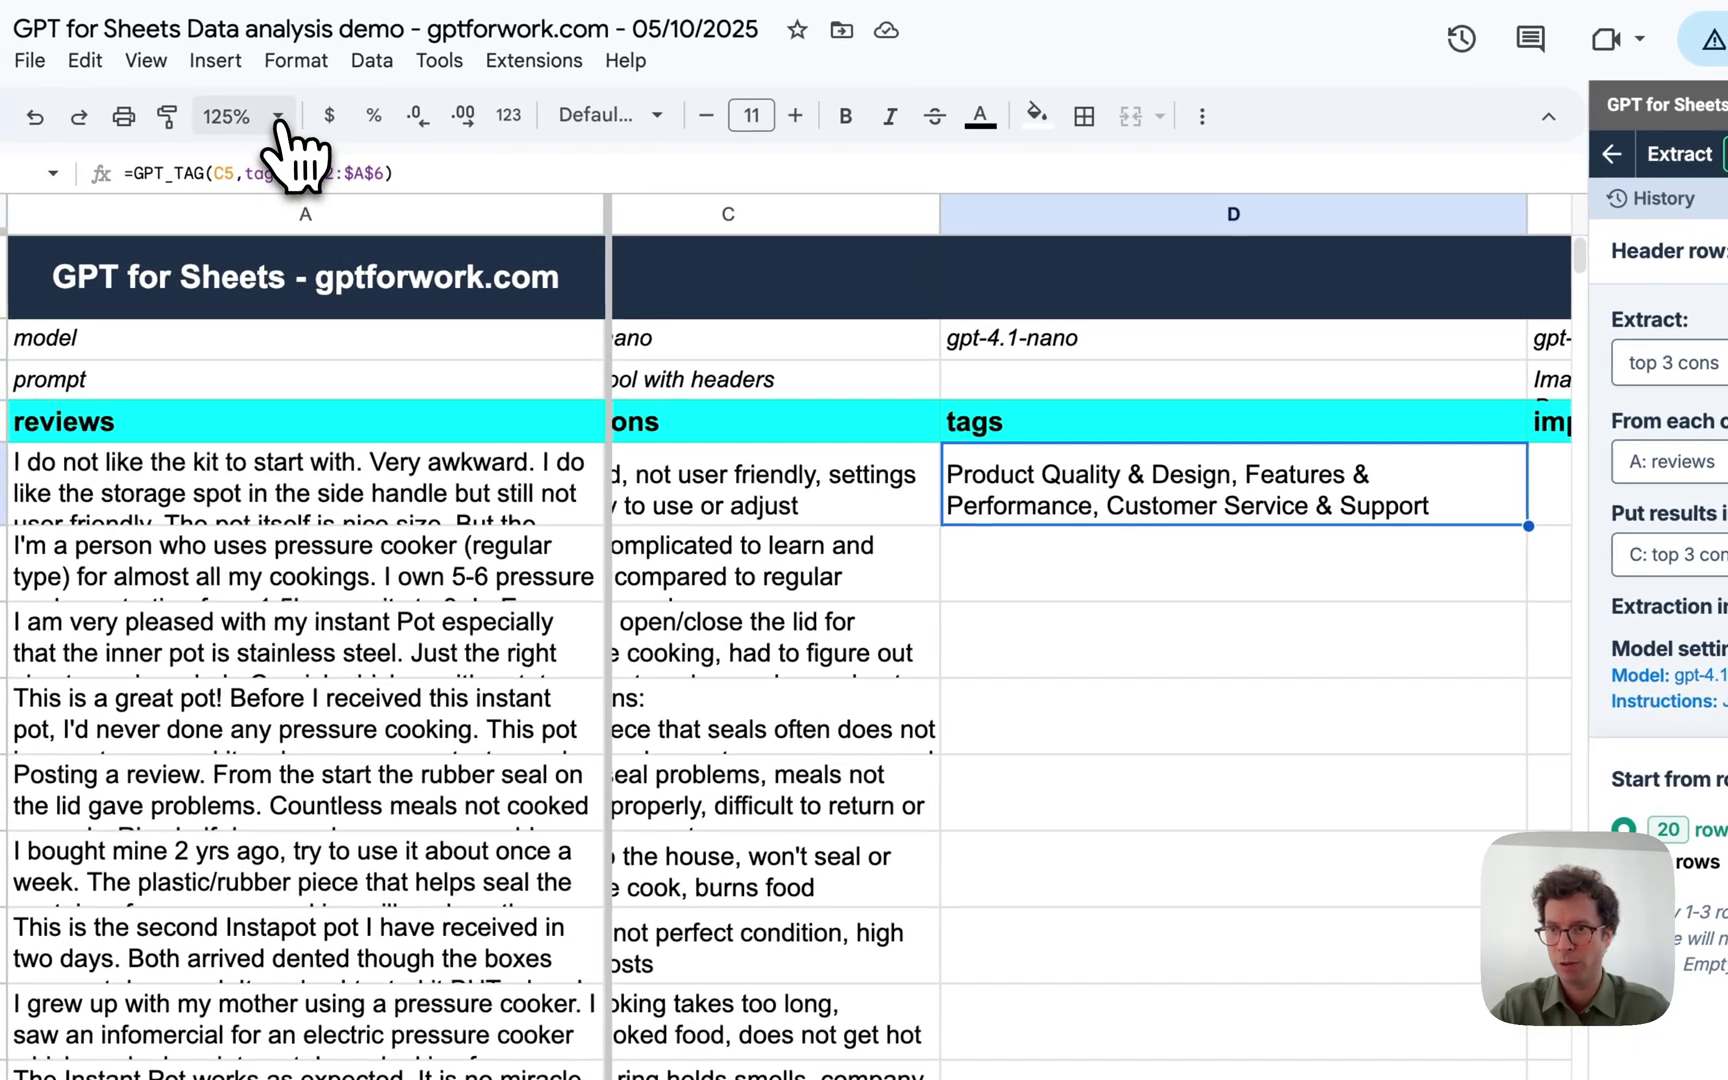
Set the sheet zoom to 100%.
click(190, 81)
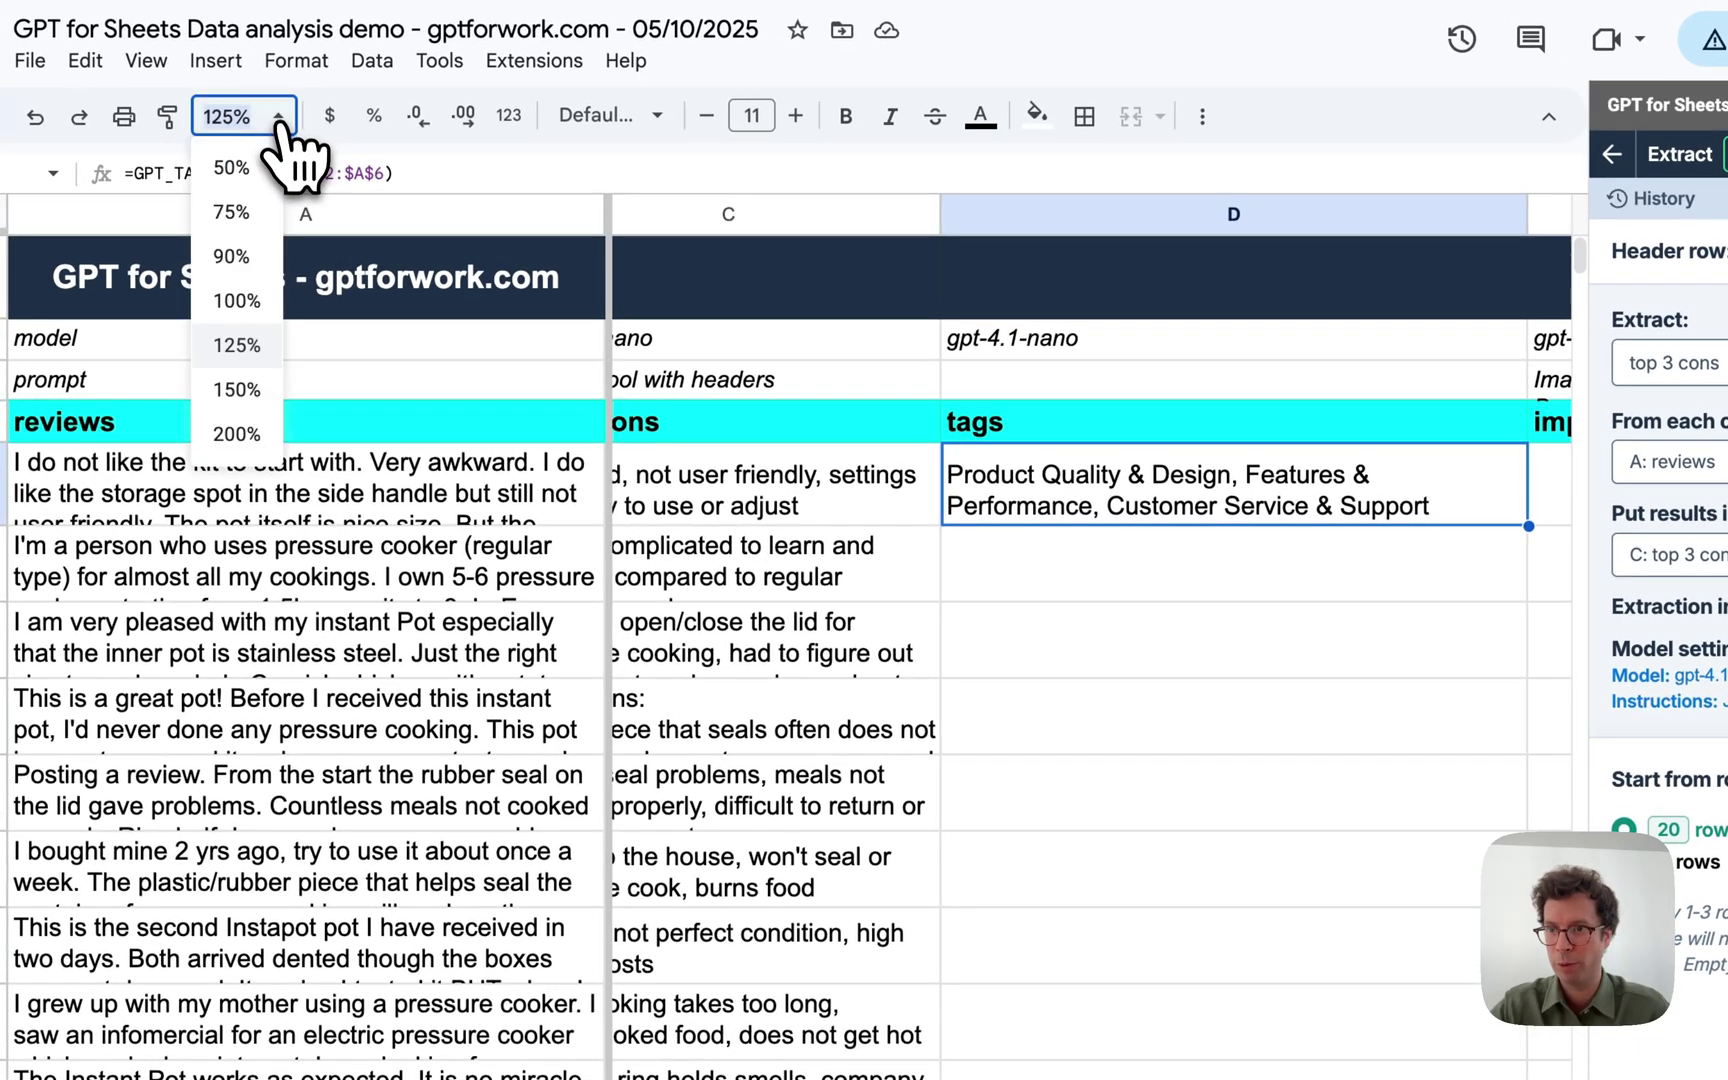
click(237, 300)
scroll(1107, 586, left, 2)
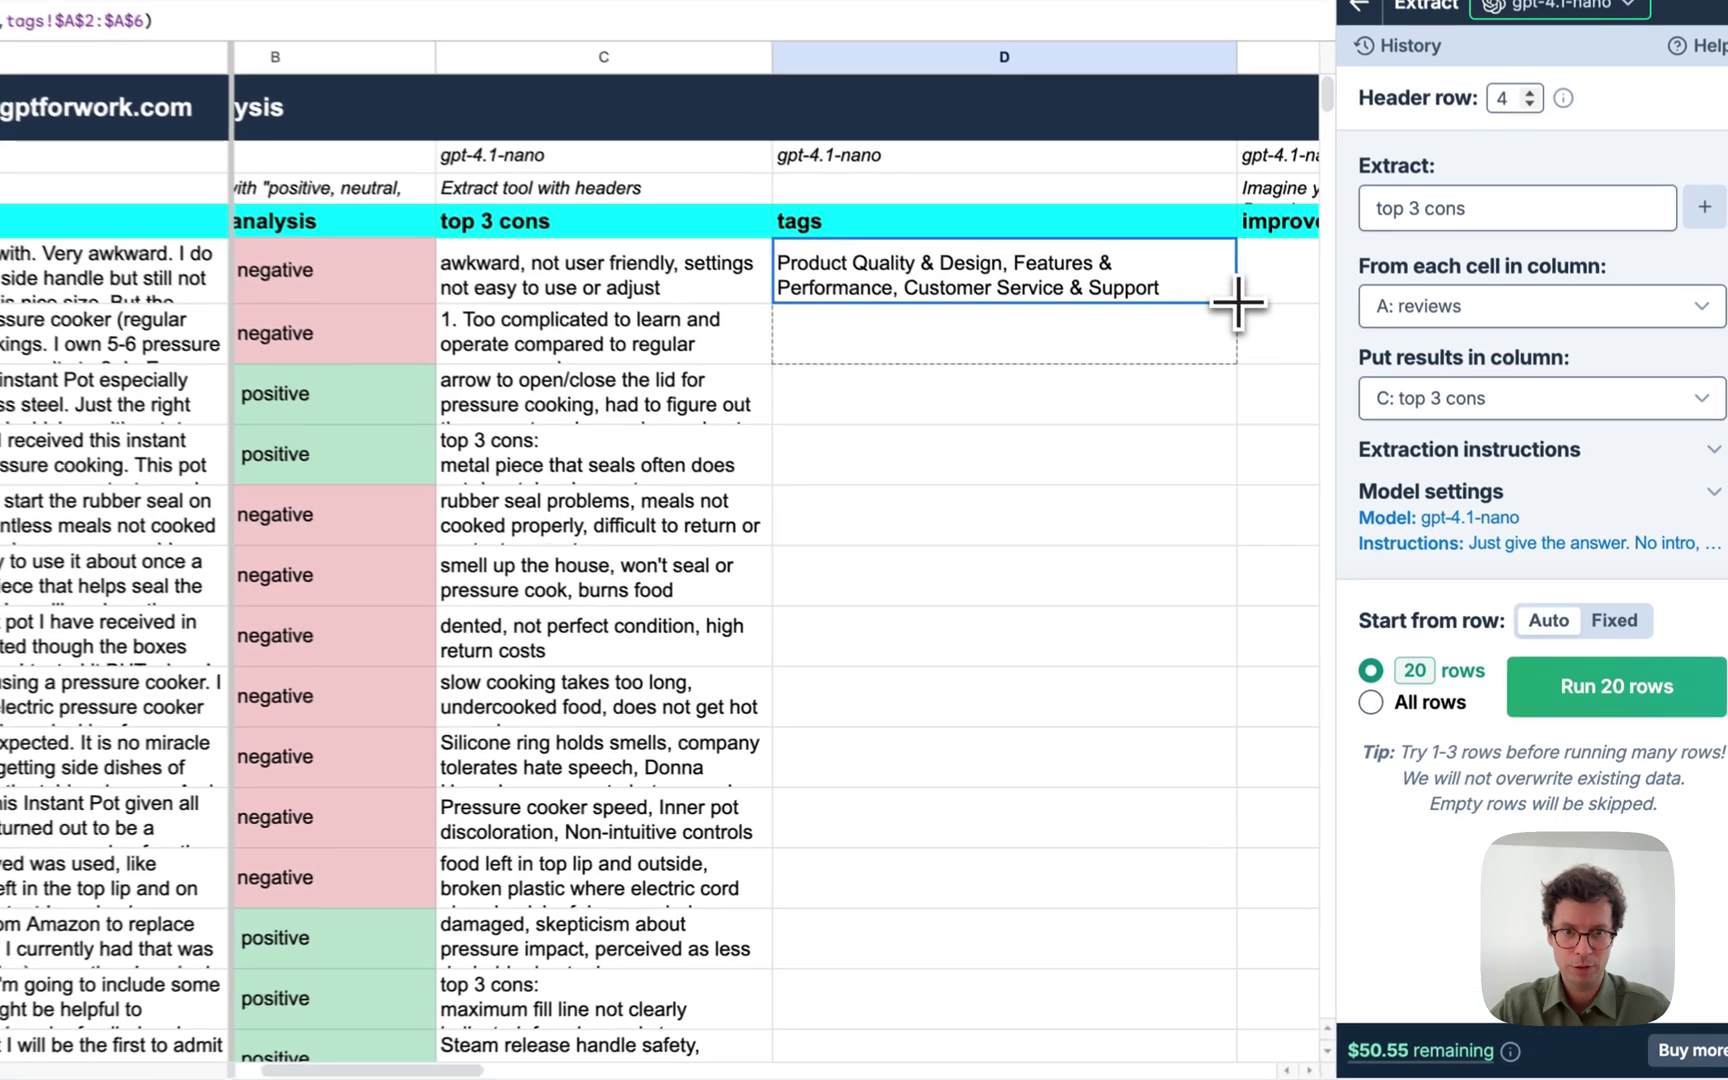
Copy D5's GPT_TAG formula down to D22 and check the second review's tags.
drag(1297, 384, 1305, 440)
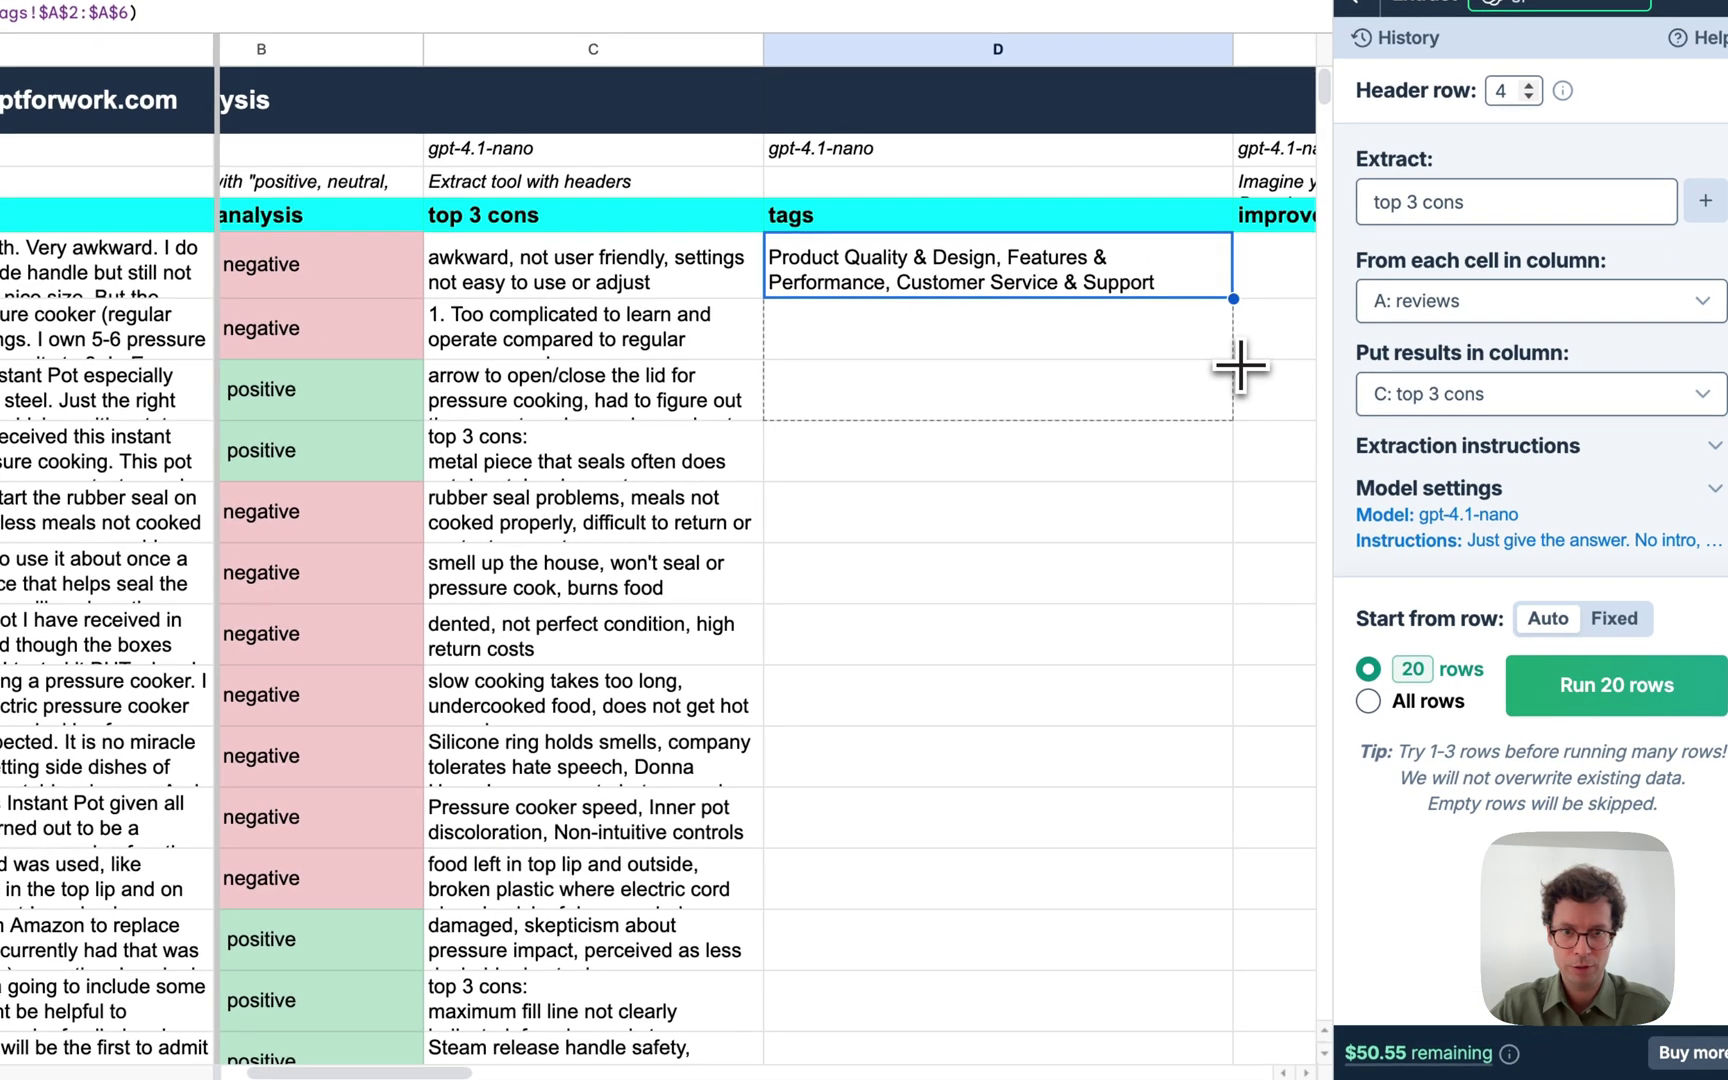
drag(1240, 366, 1240, 860)
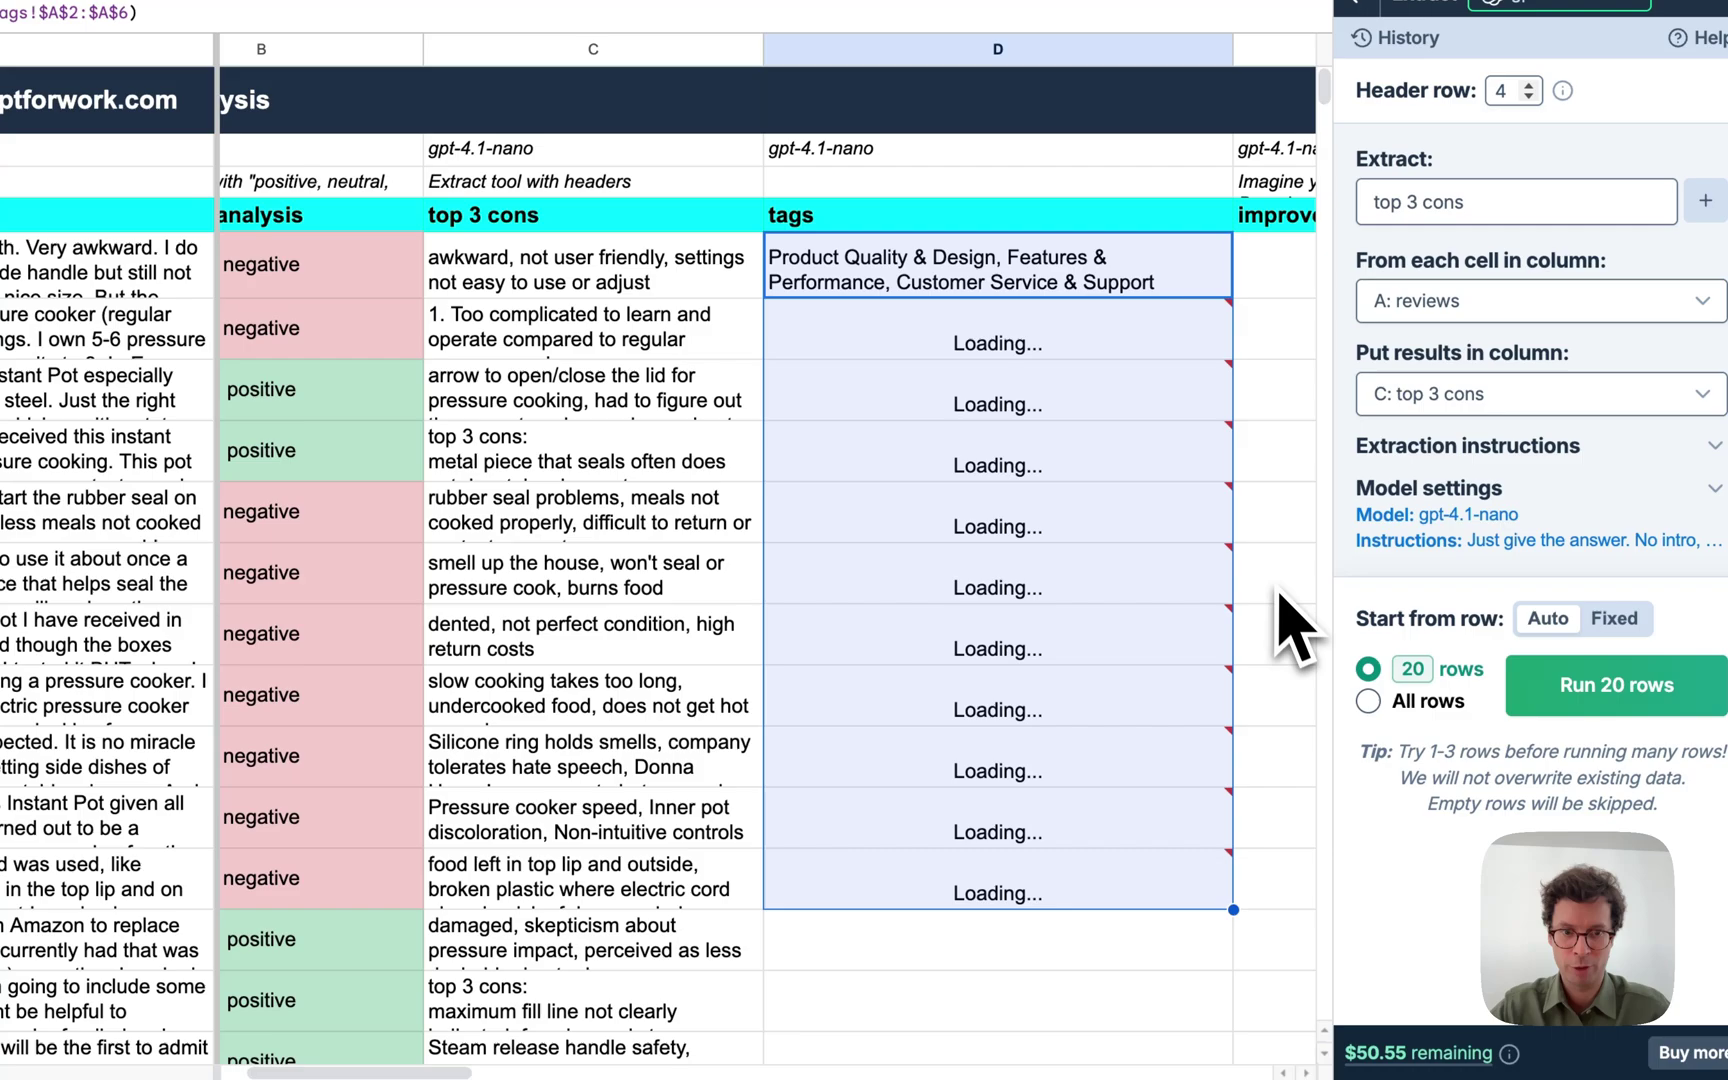
scroll(1090, 820, down, 3)
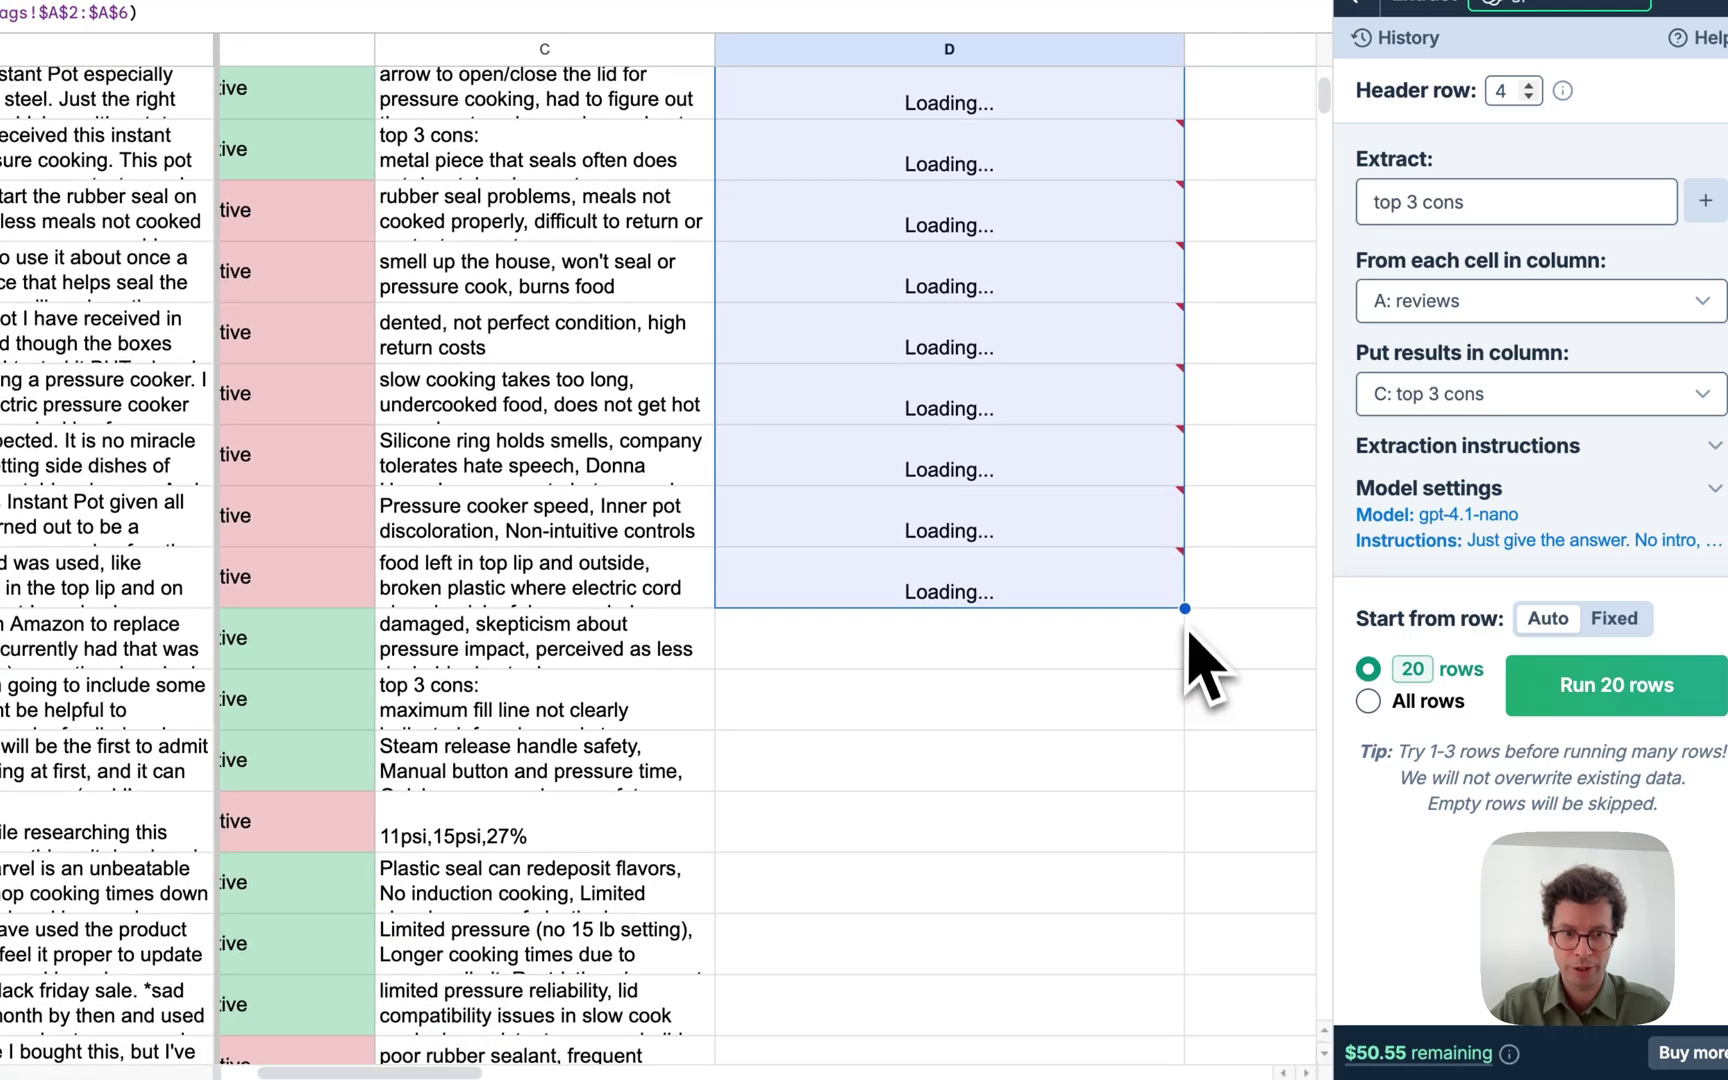
drag(1184, 608, 1186, 1008)
scroll(1260, 522, up, 5)
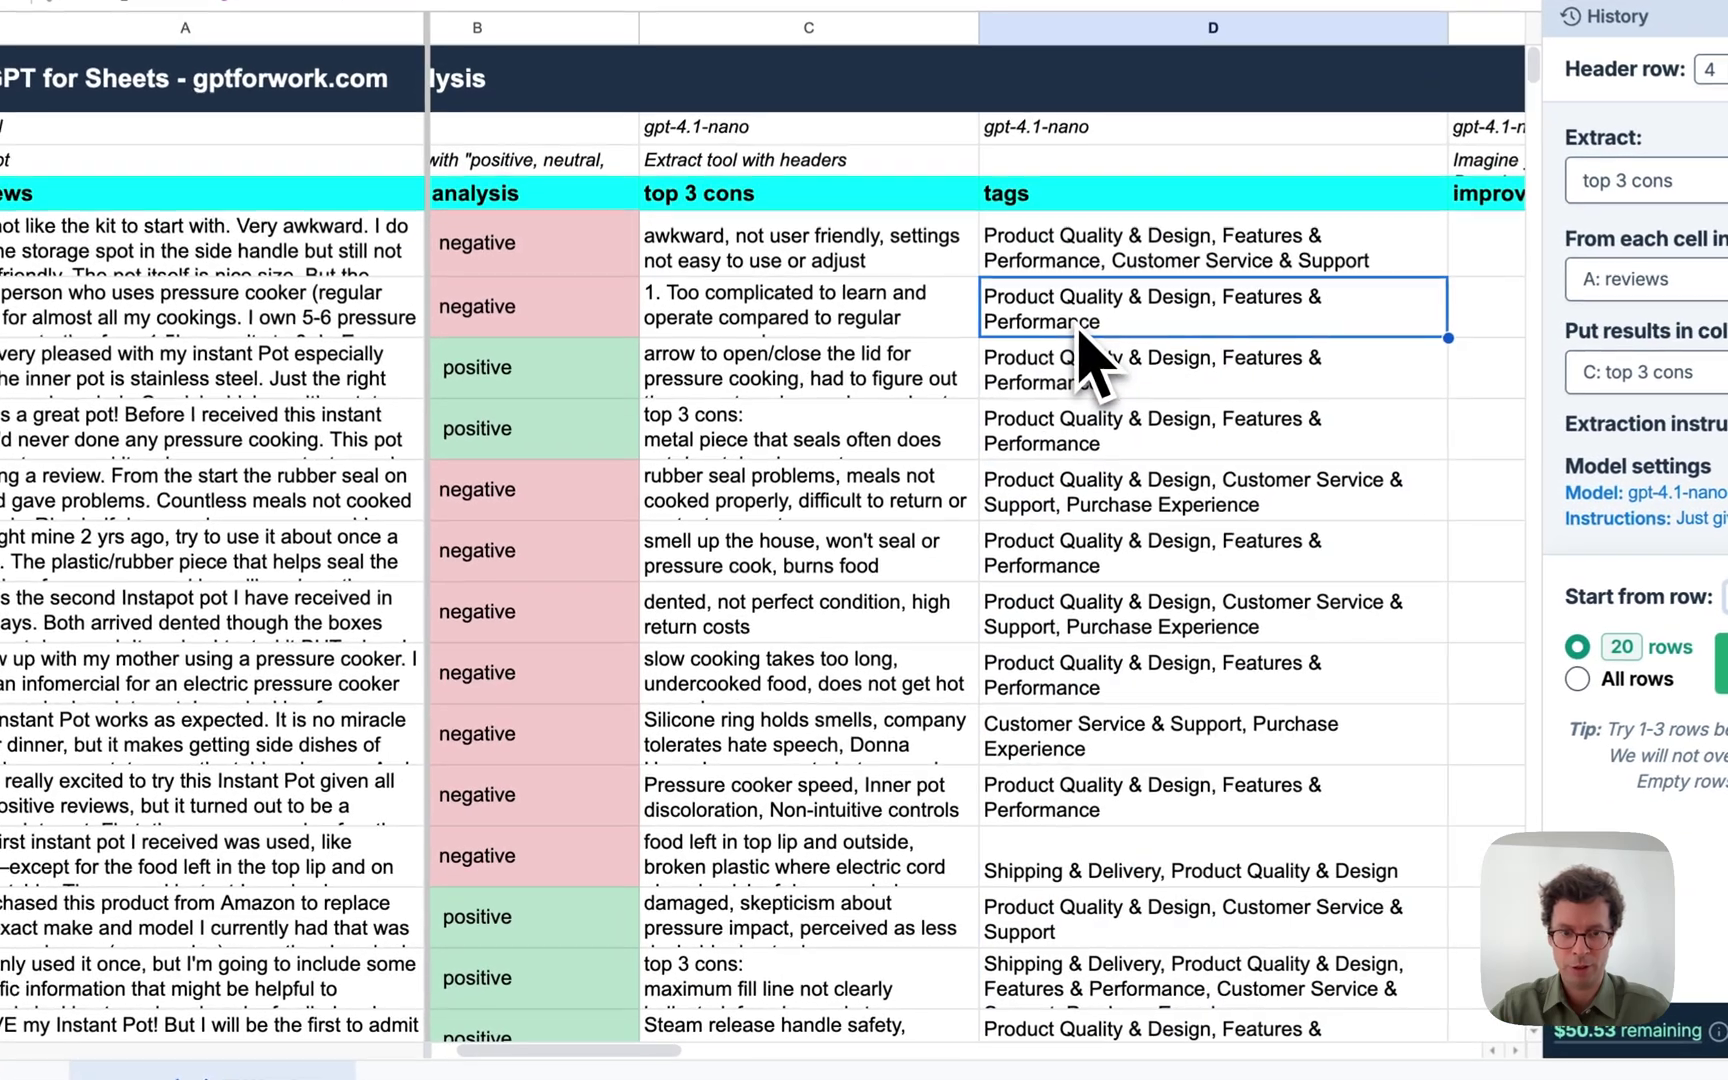
click(1110, 410)
scroll(1140, 900, down, 3)
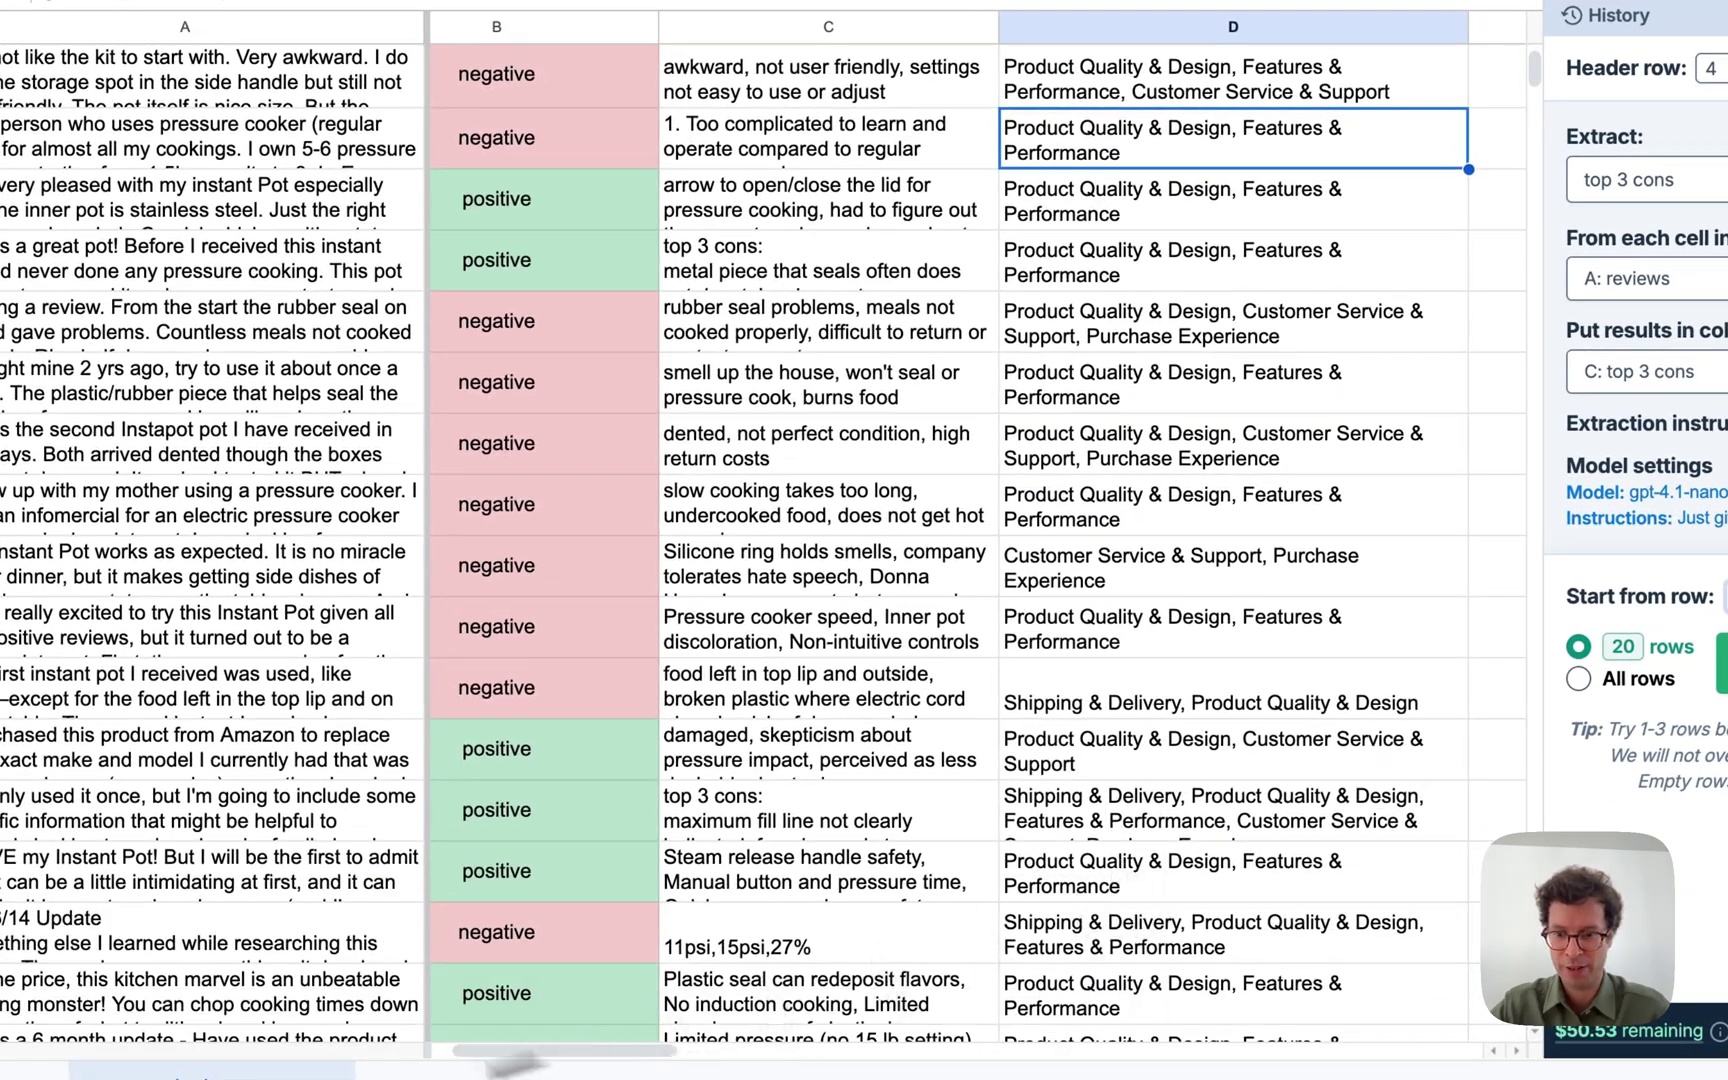
Inspect the tags sheet's COUNTIF formulas in B4 and B2 and its pie chart, then return to Data analysis 01/05/25.
click(410, 1070)
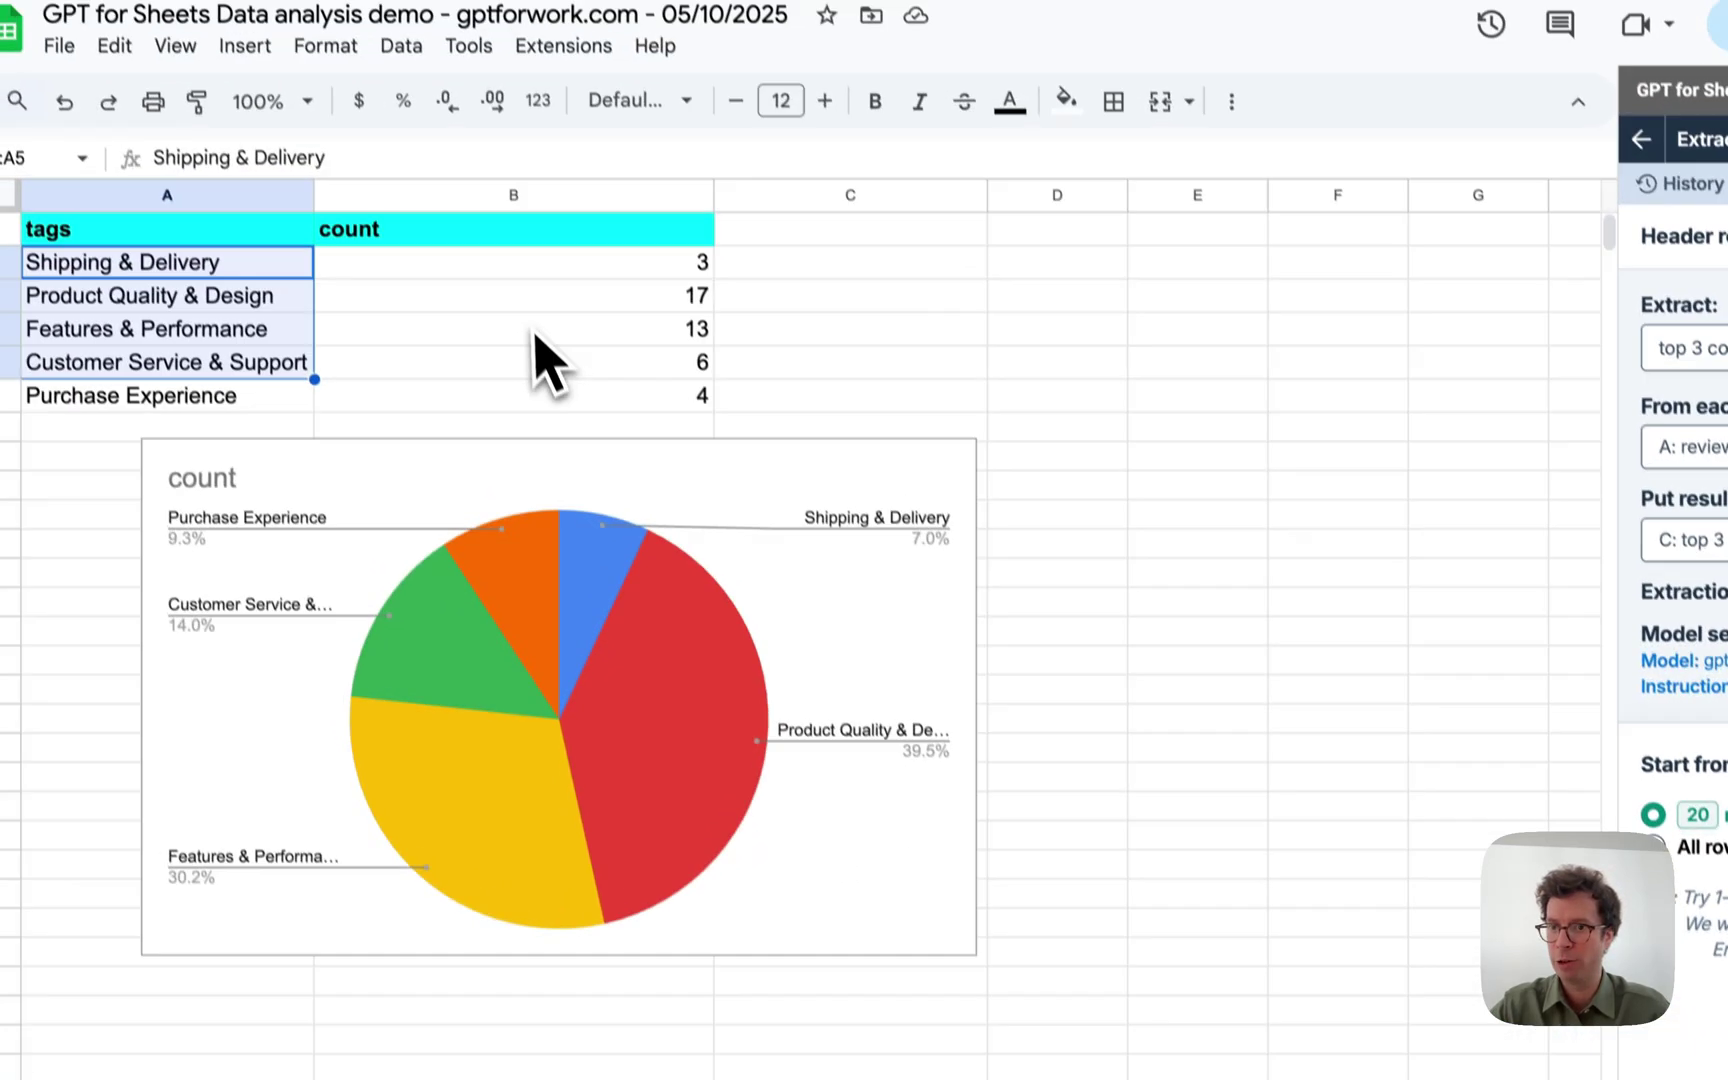
click(508, 152)
click(546, 280)
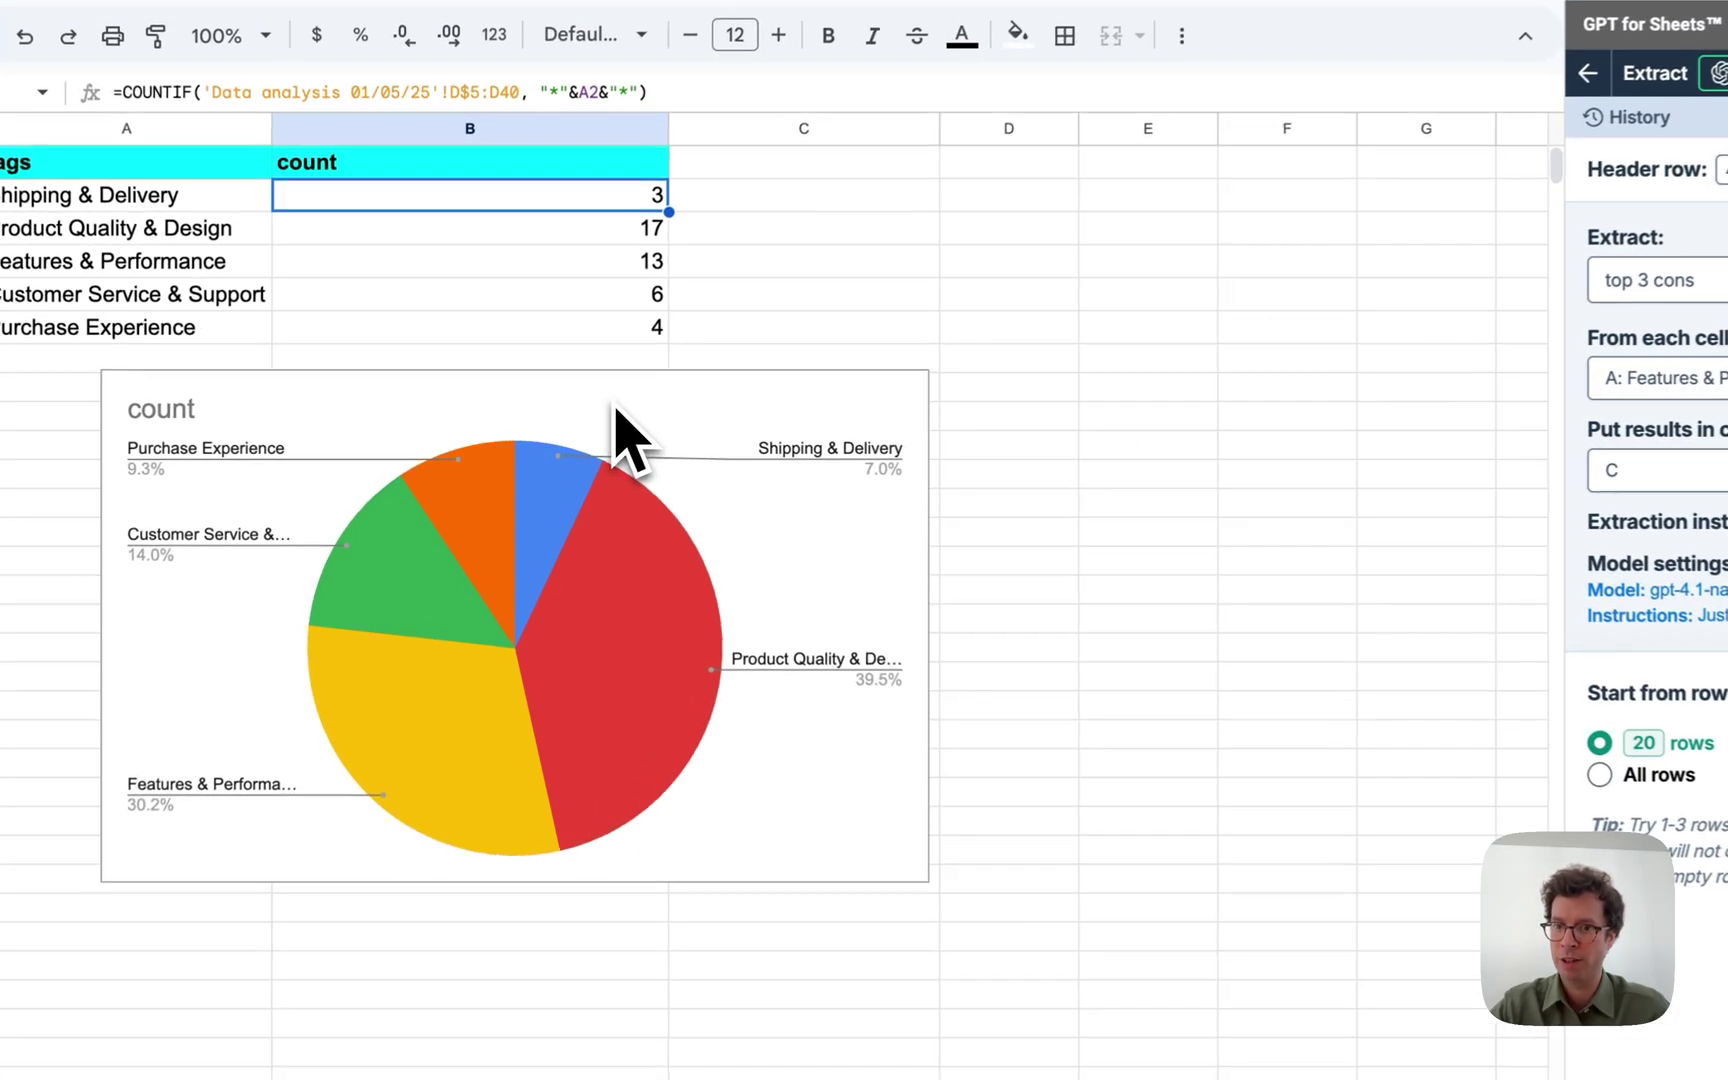
click(608, 455)
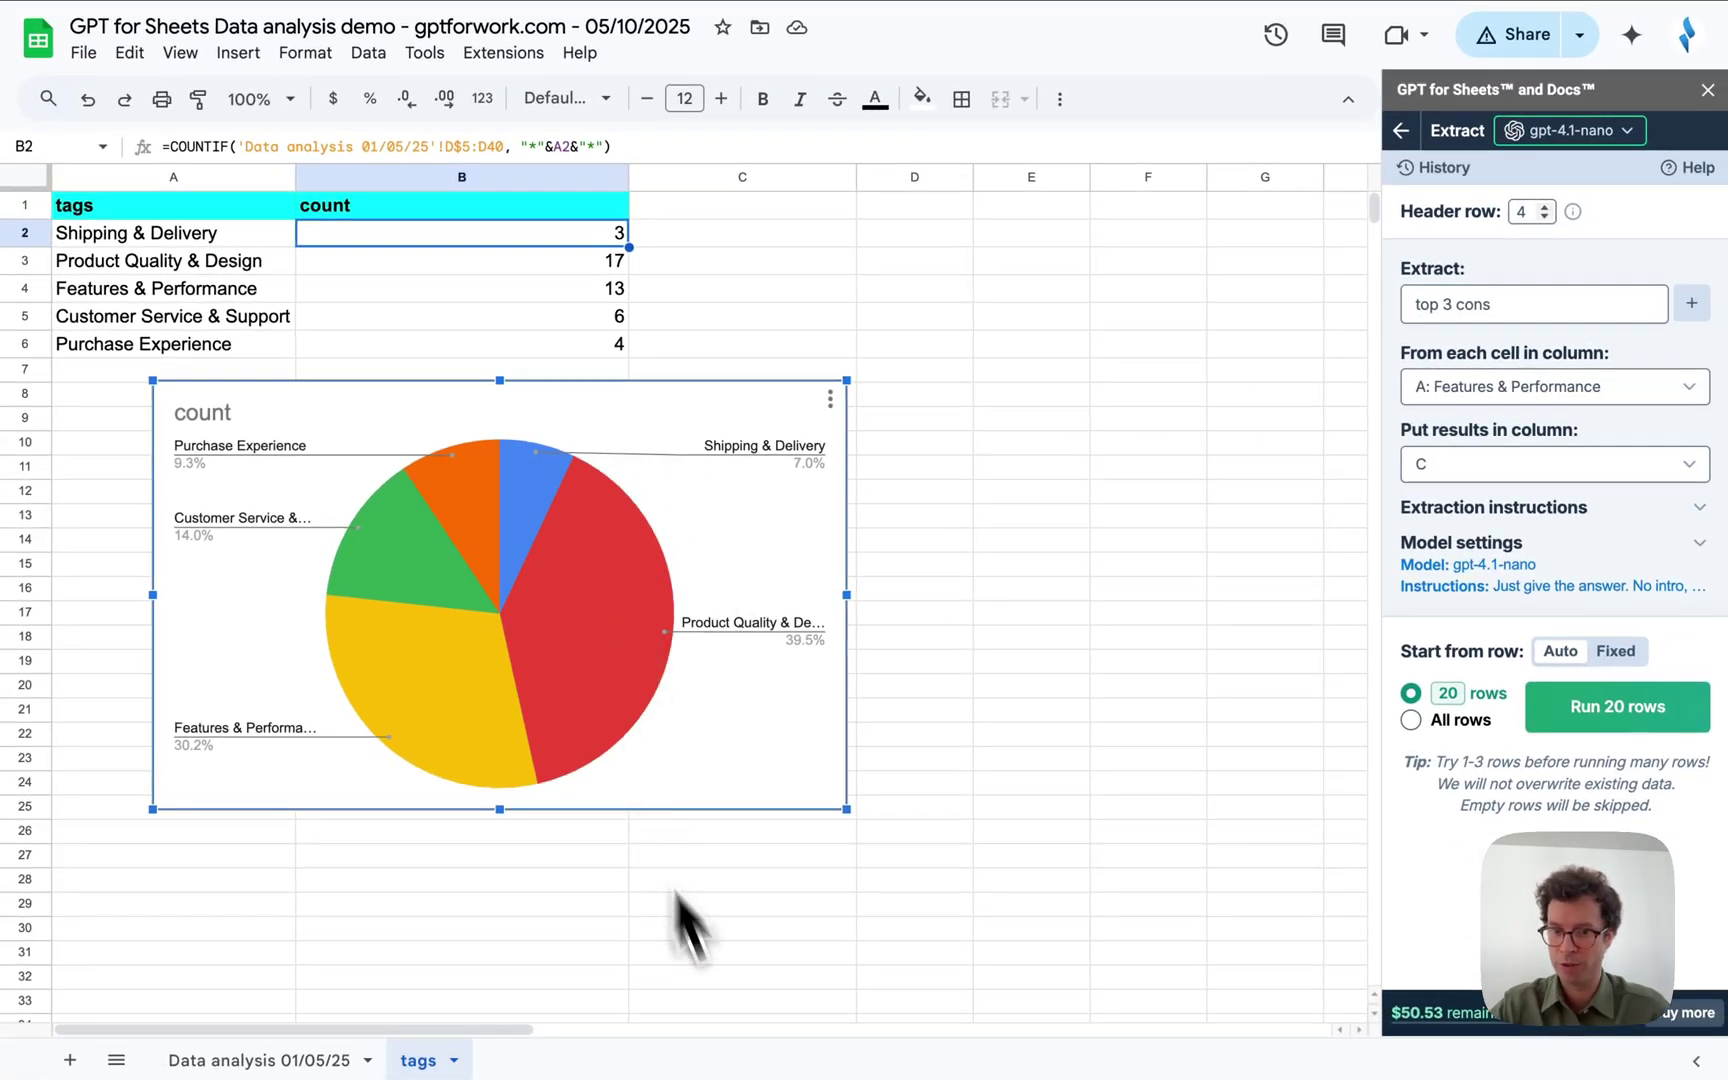
mouse_move(636, 663)
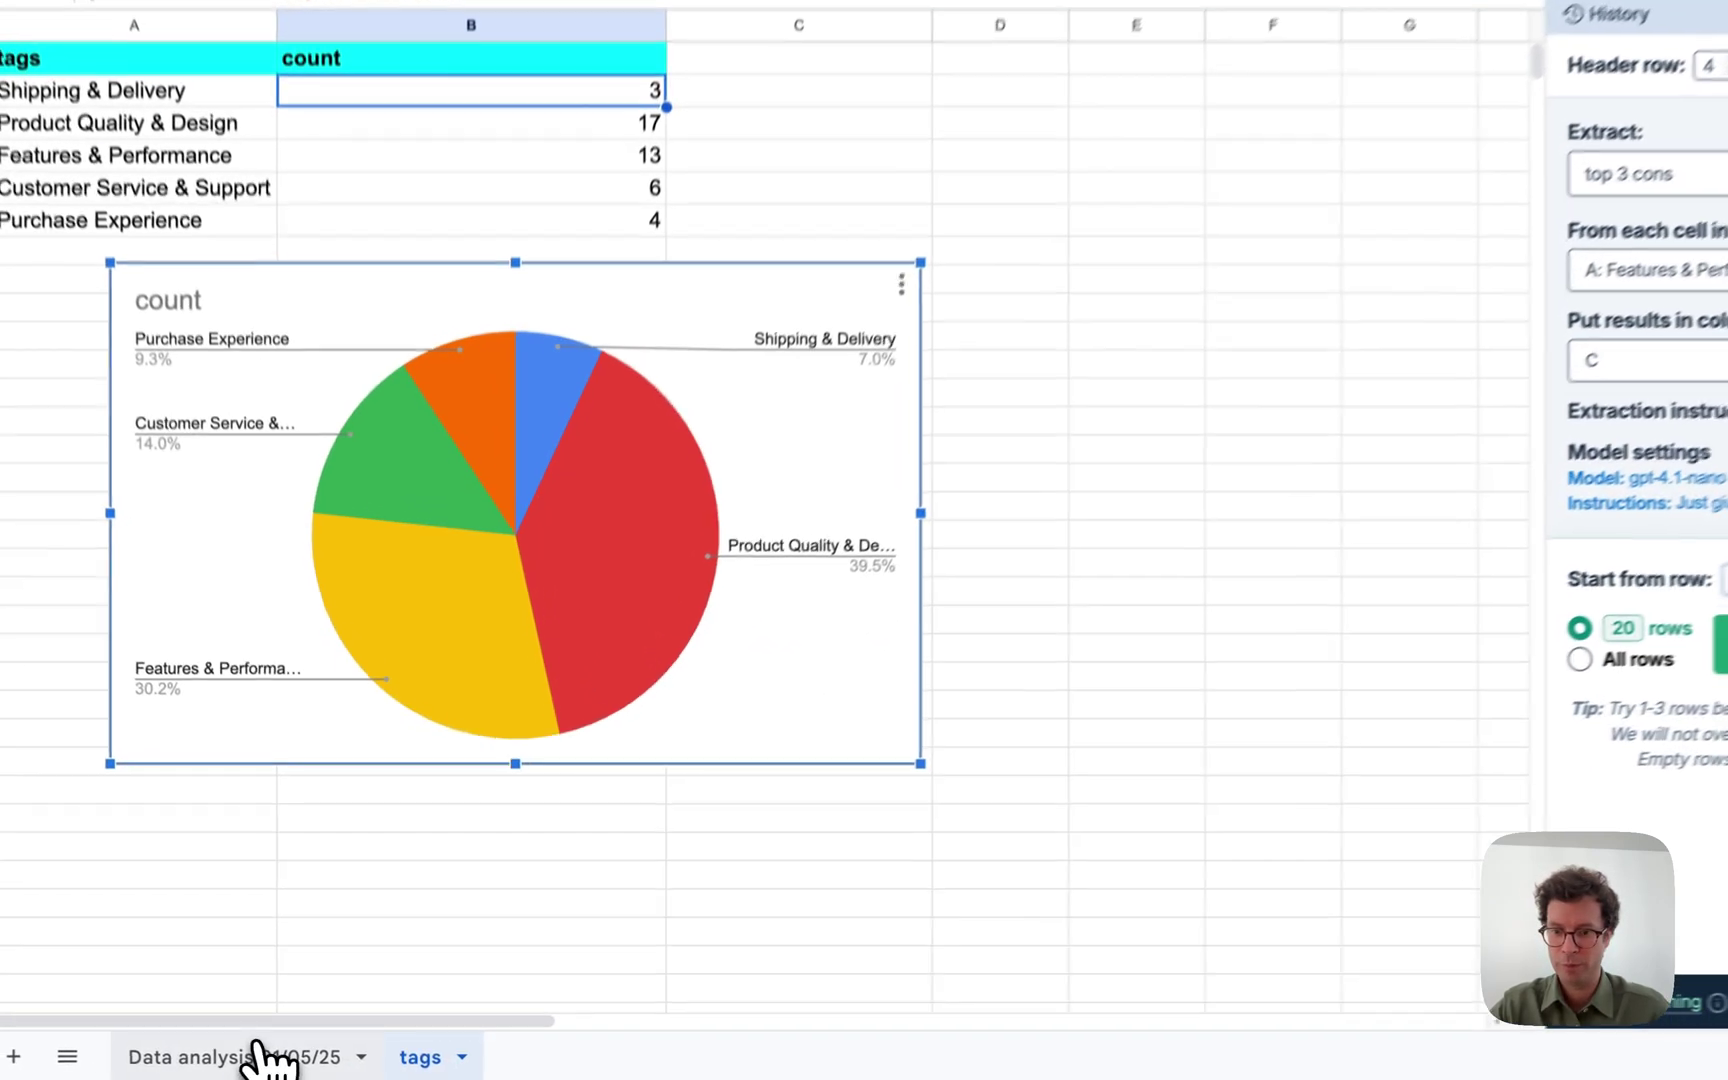
click(260, 1060)
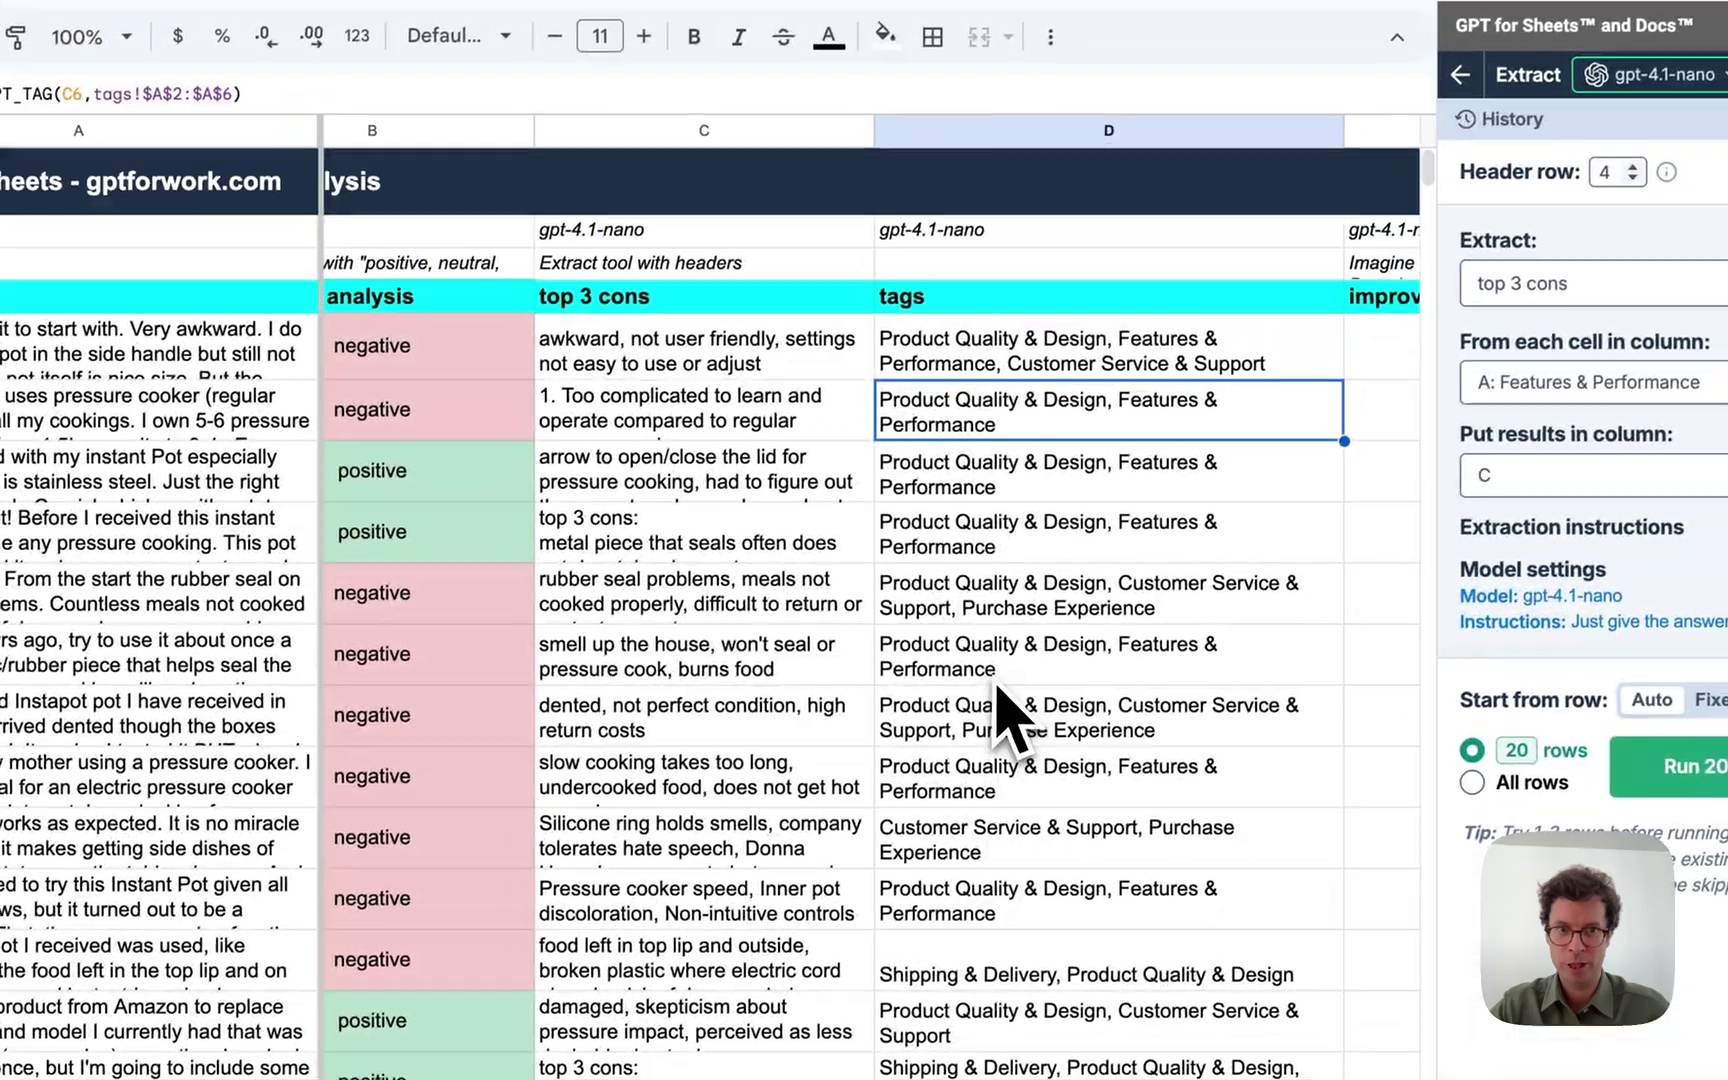
Select the first empty improvement recommendation cell and start a new GPT custom prompt.
scroll(1010, 710, right, 5)
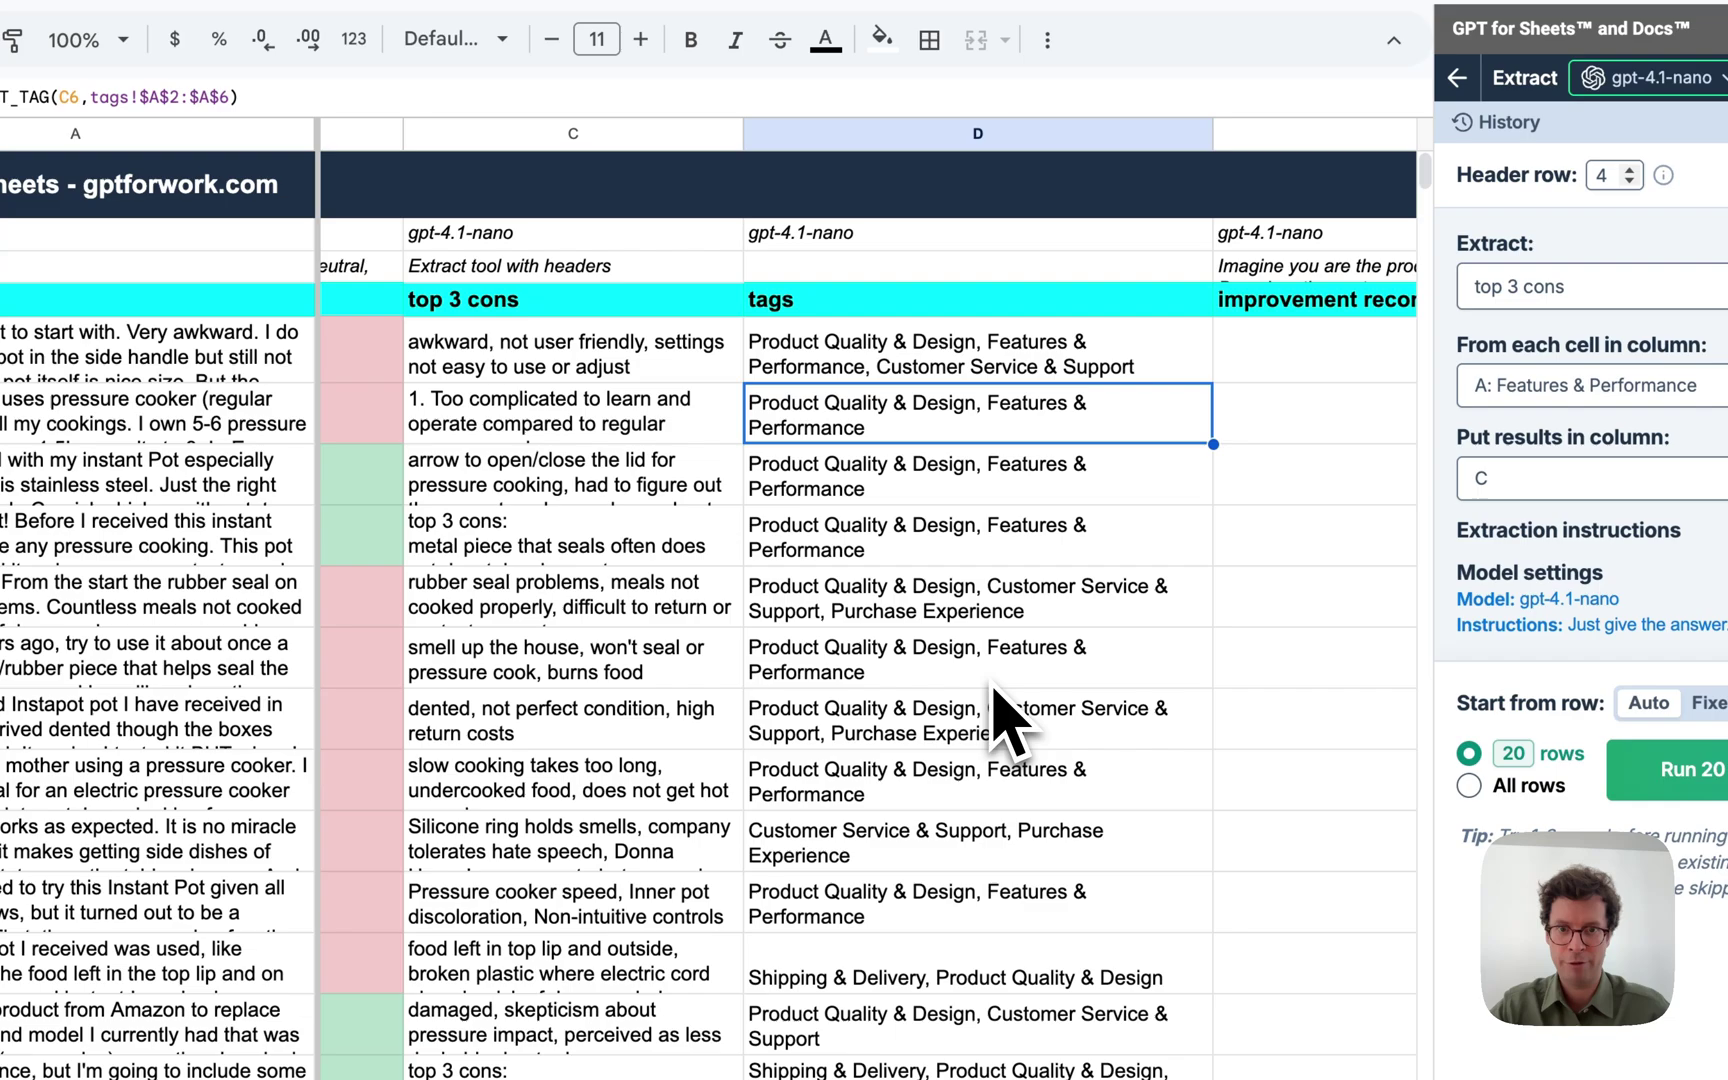
click(985, 355)
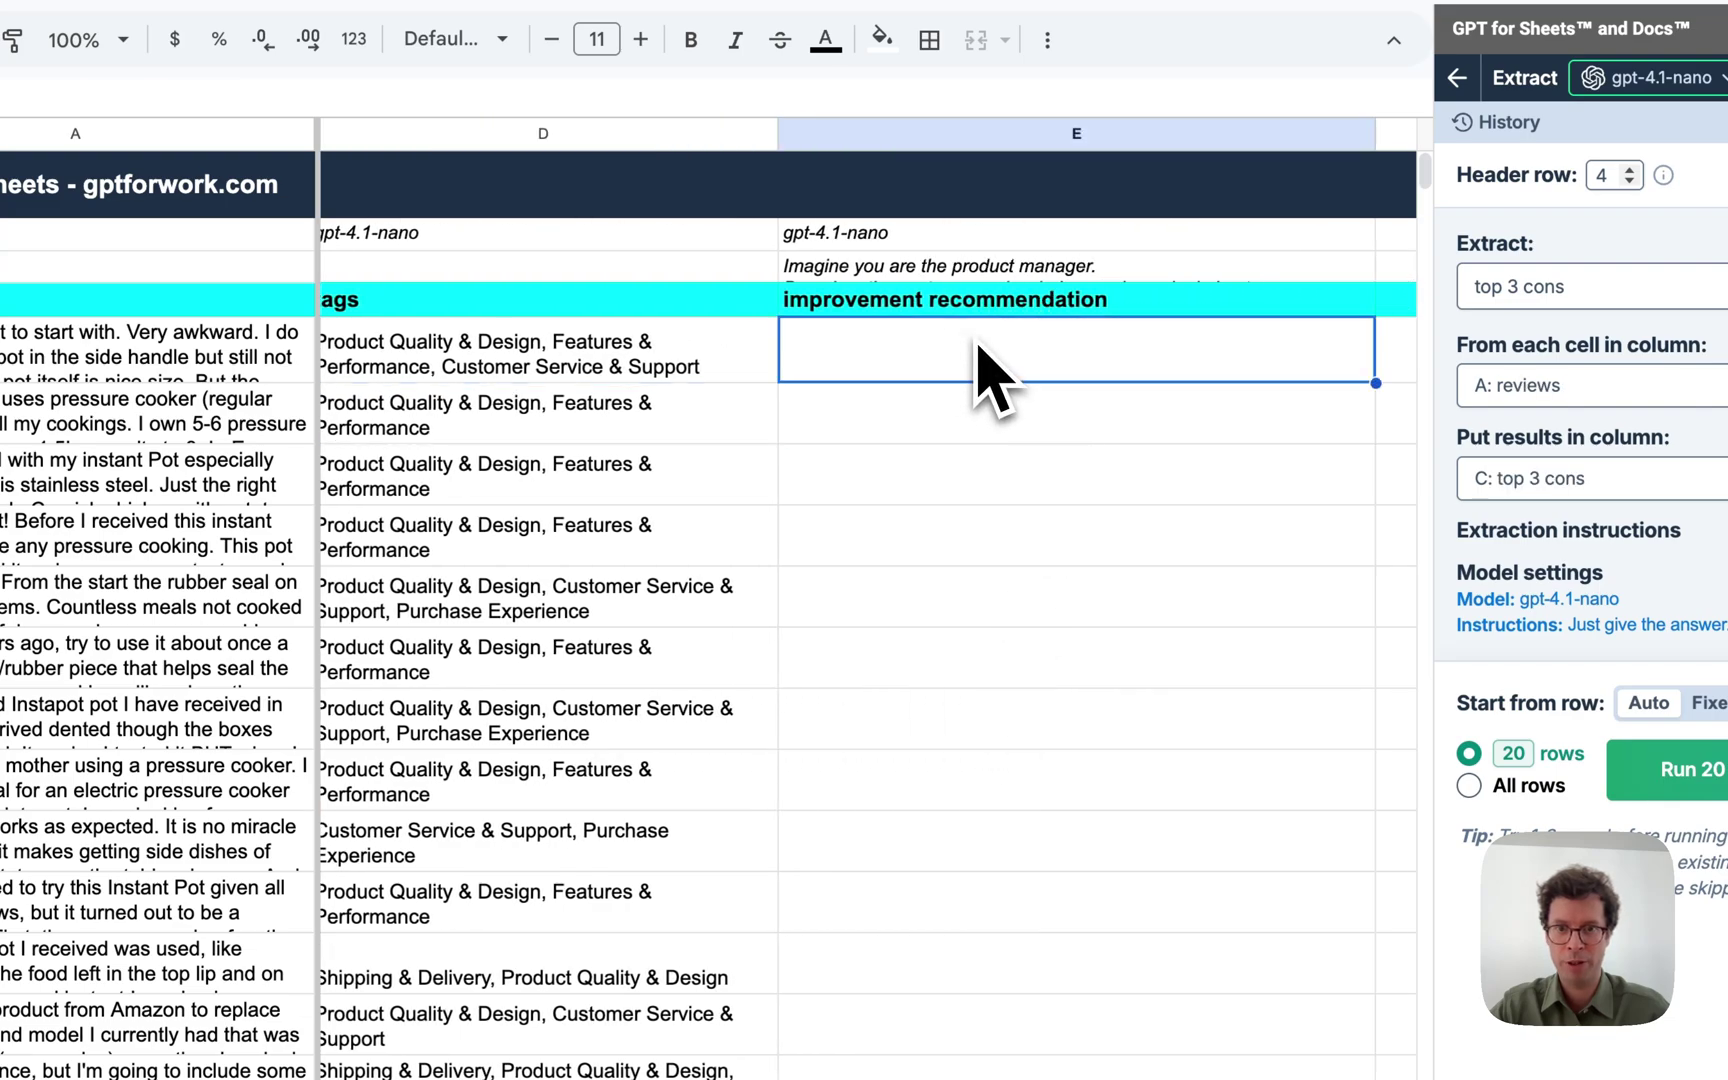
scroll(985, 355, right, 2)
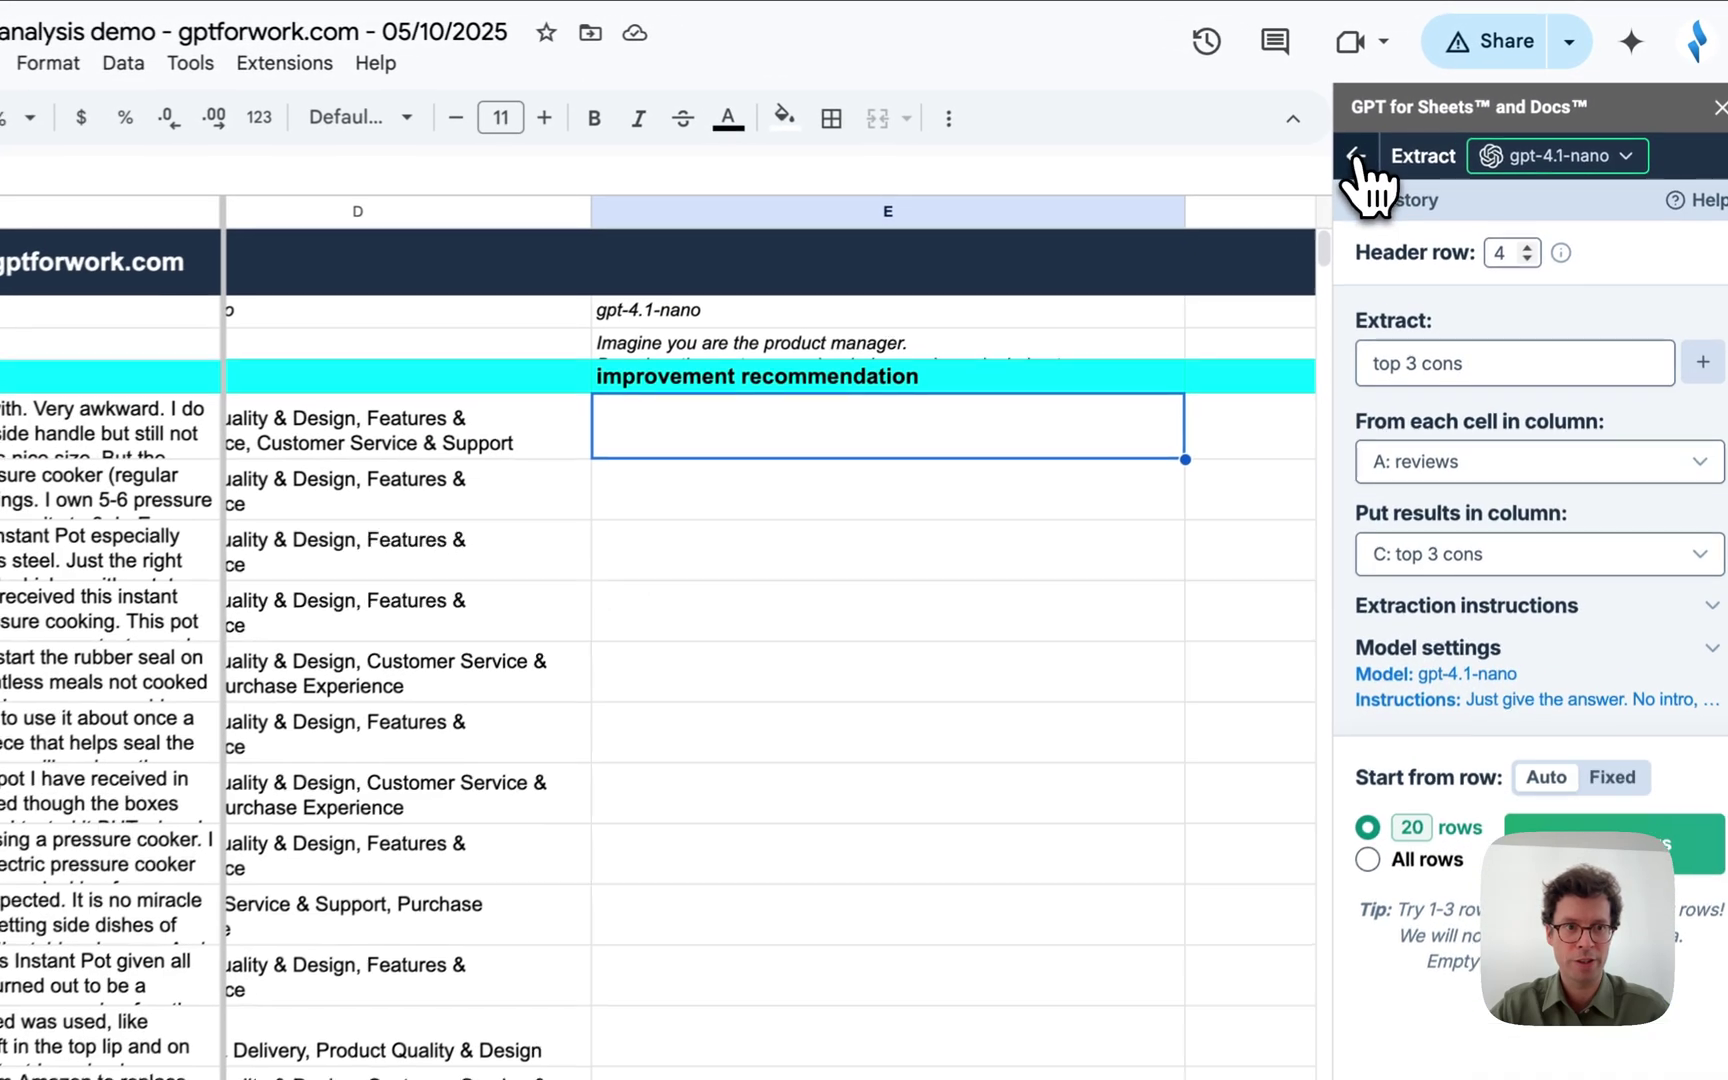
click(1401, 130)
click(1487, 358)
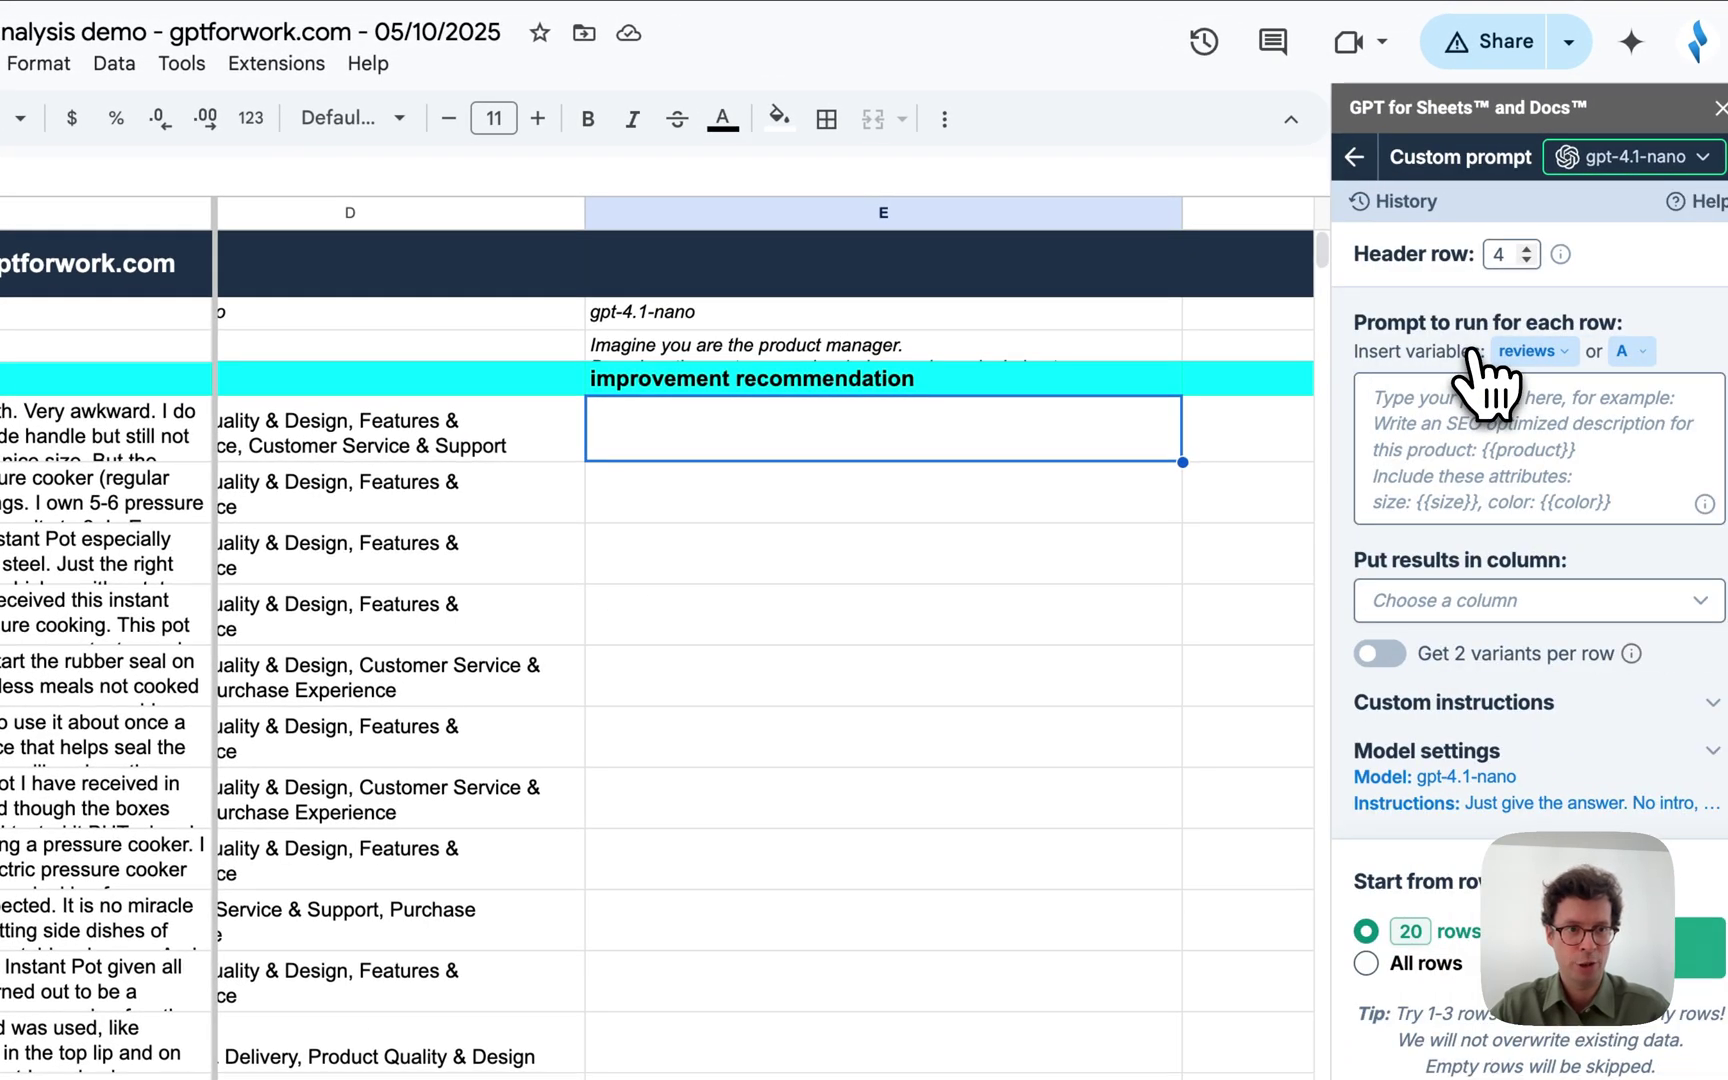
Copy E3's product-manager prompt into the custom prompt and change its variable to {{top 3 cons}}.
click(805, 352)
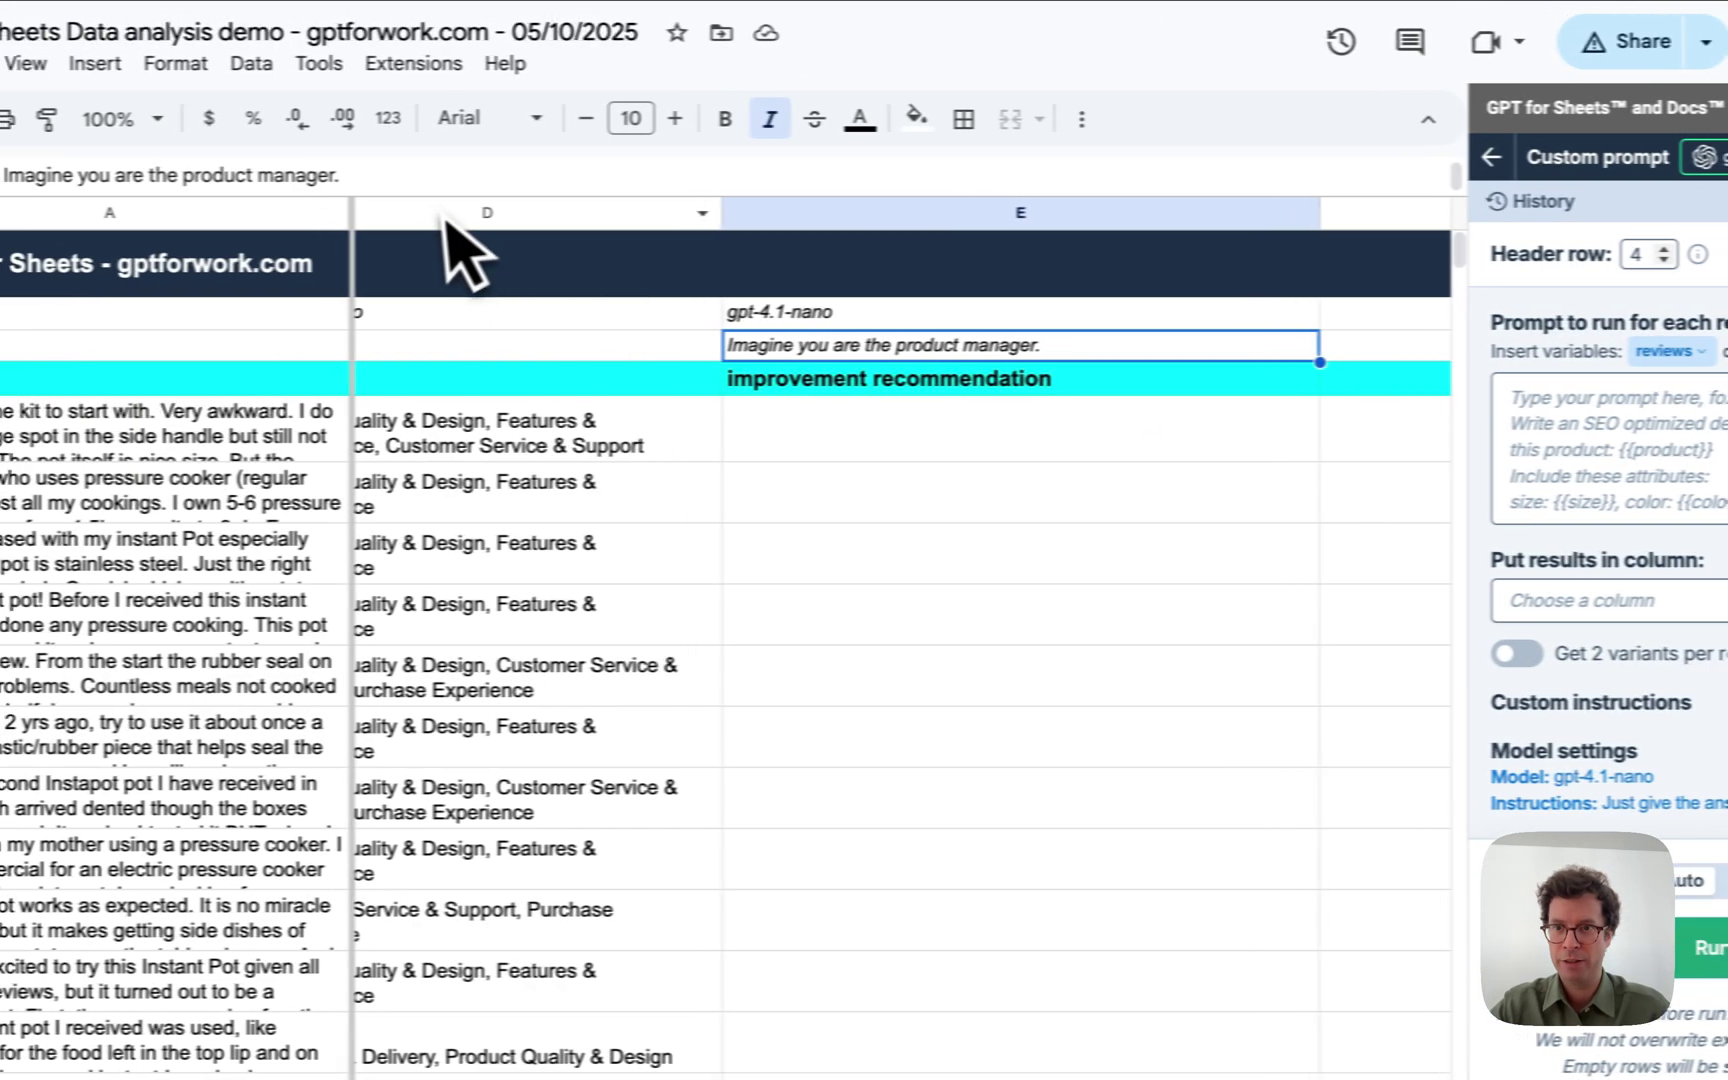
drag(315, 197, 299, 358)
drag(458, 358, 455, 345)
click(432, 270)
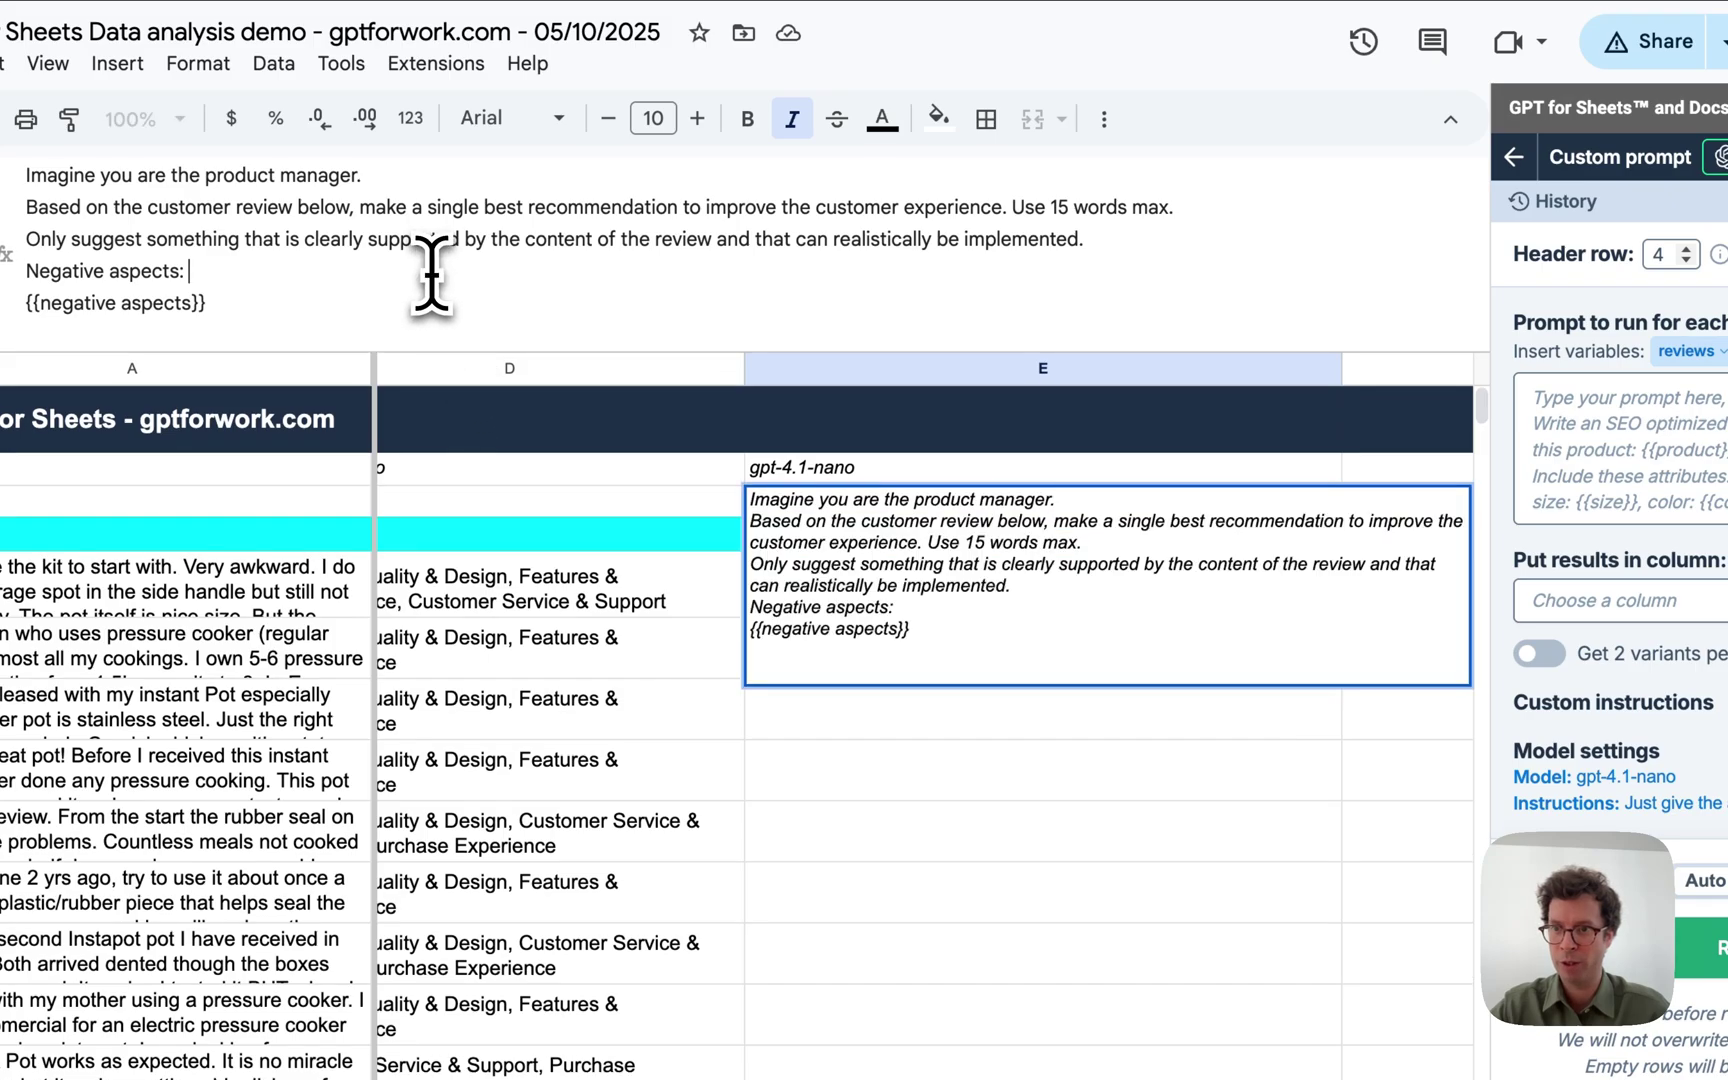
key(ctrl+a)
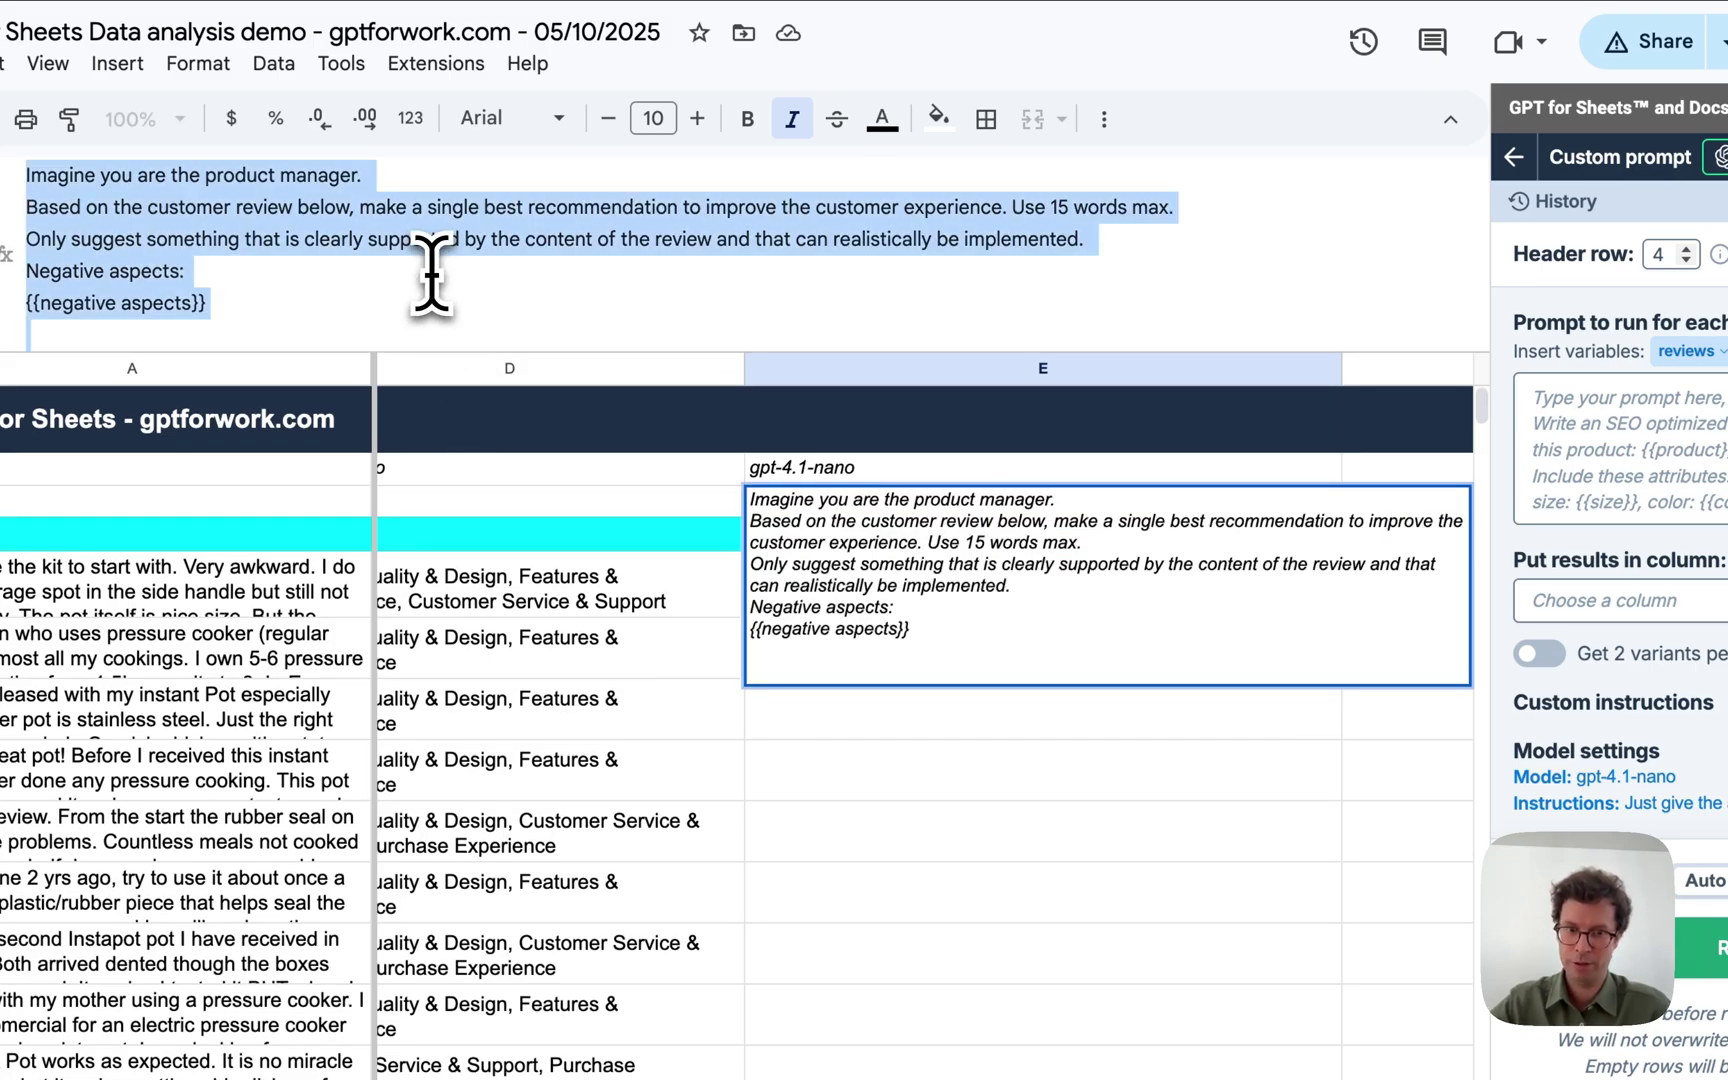
key(ctrl+c)
click(1651, 455)
key(ctrl+v)
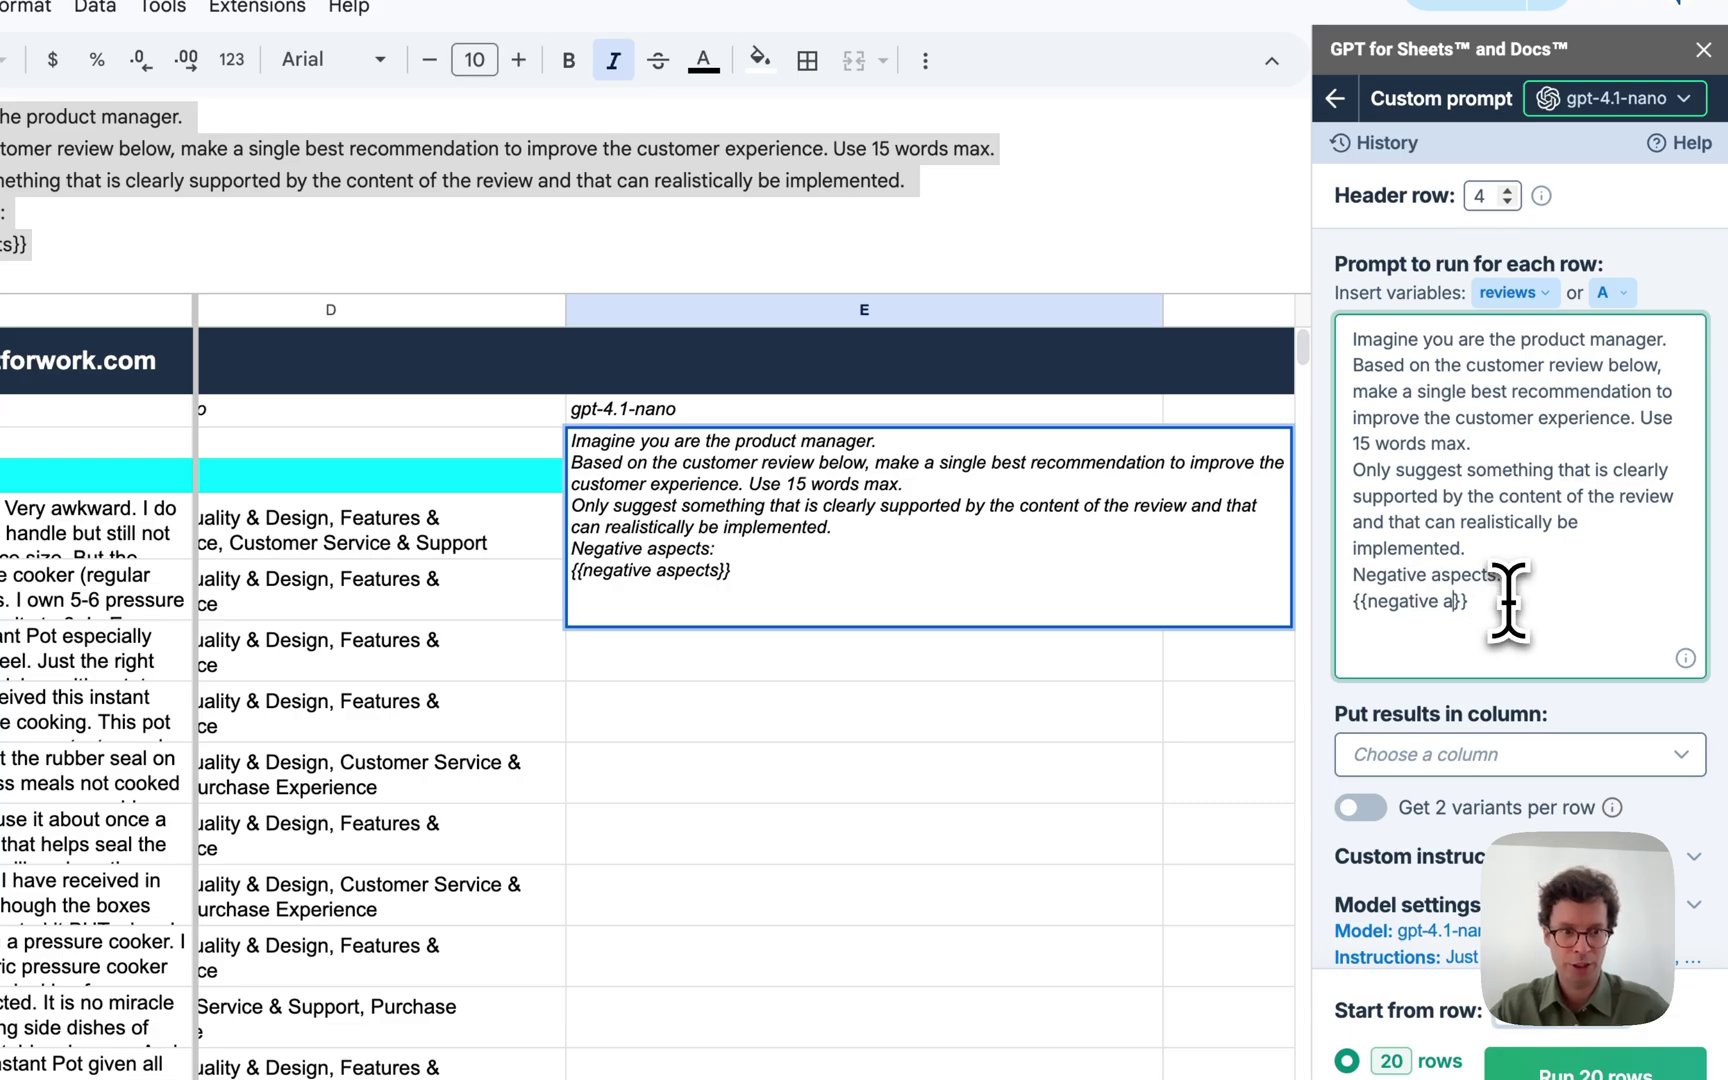
text(3 cons)
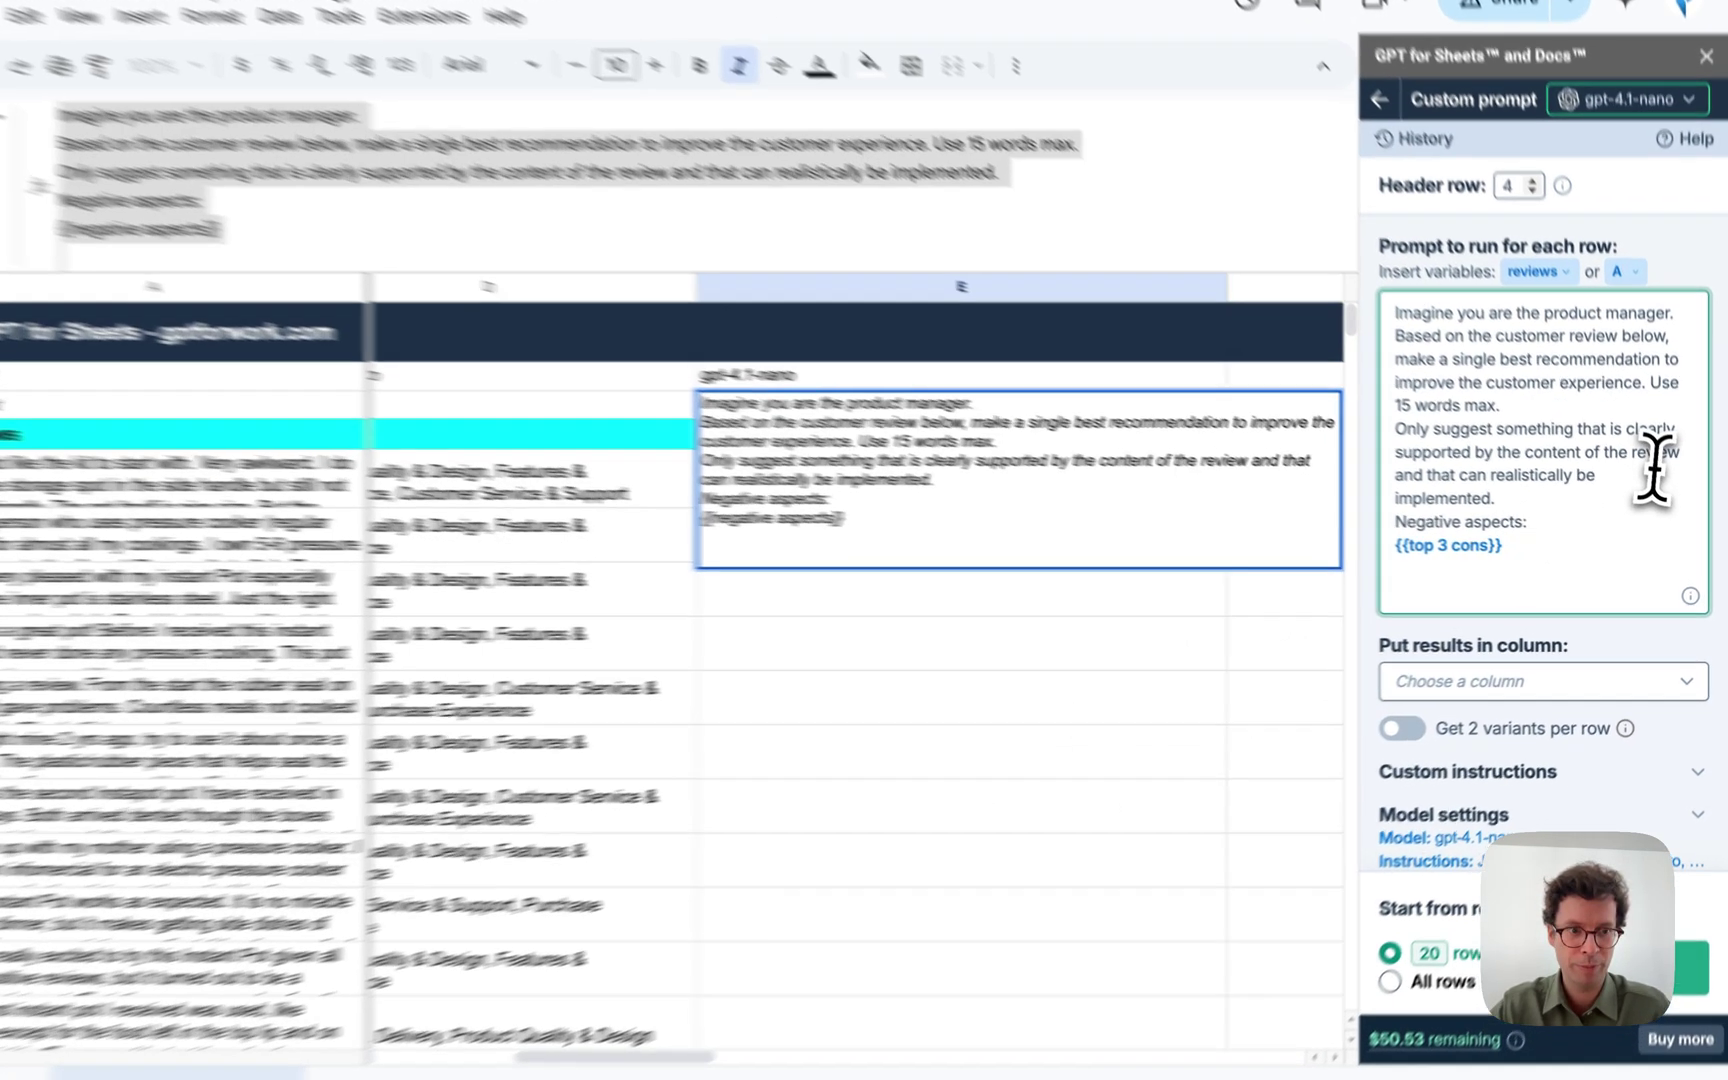
Narrow the tags column D so the recommendation column sits in view.
click(1658, 479)
click(878, 706)
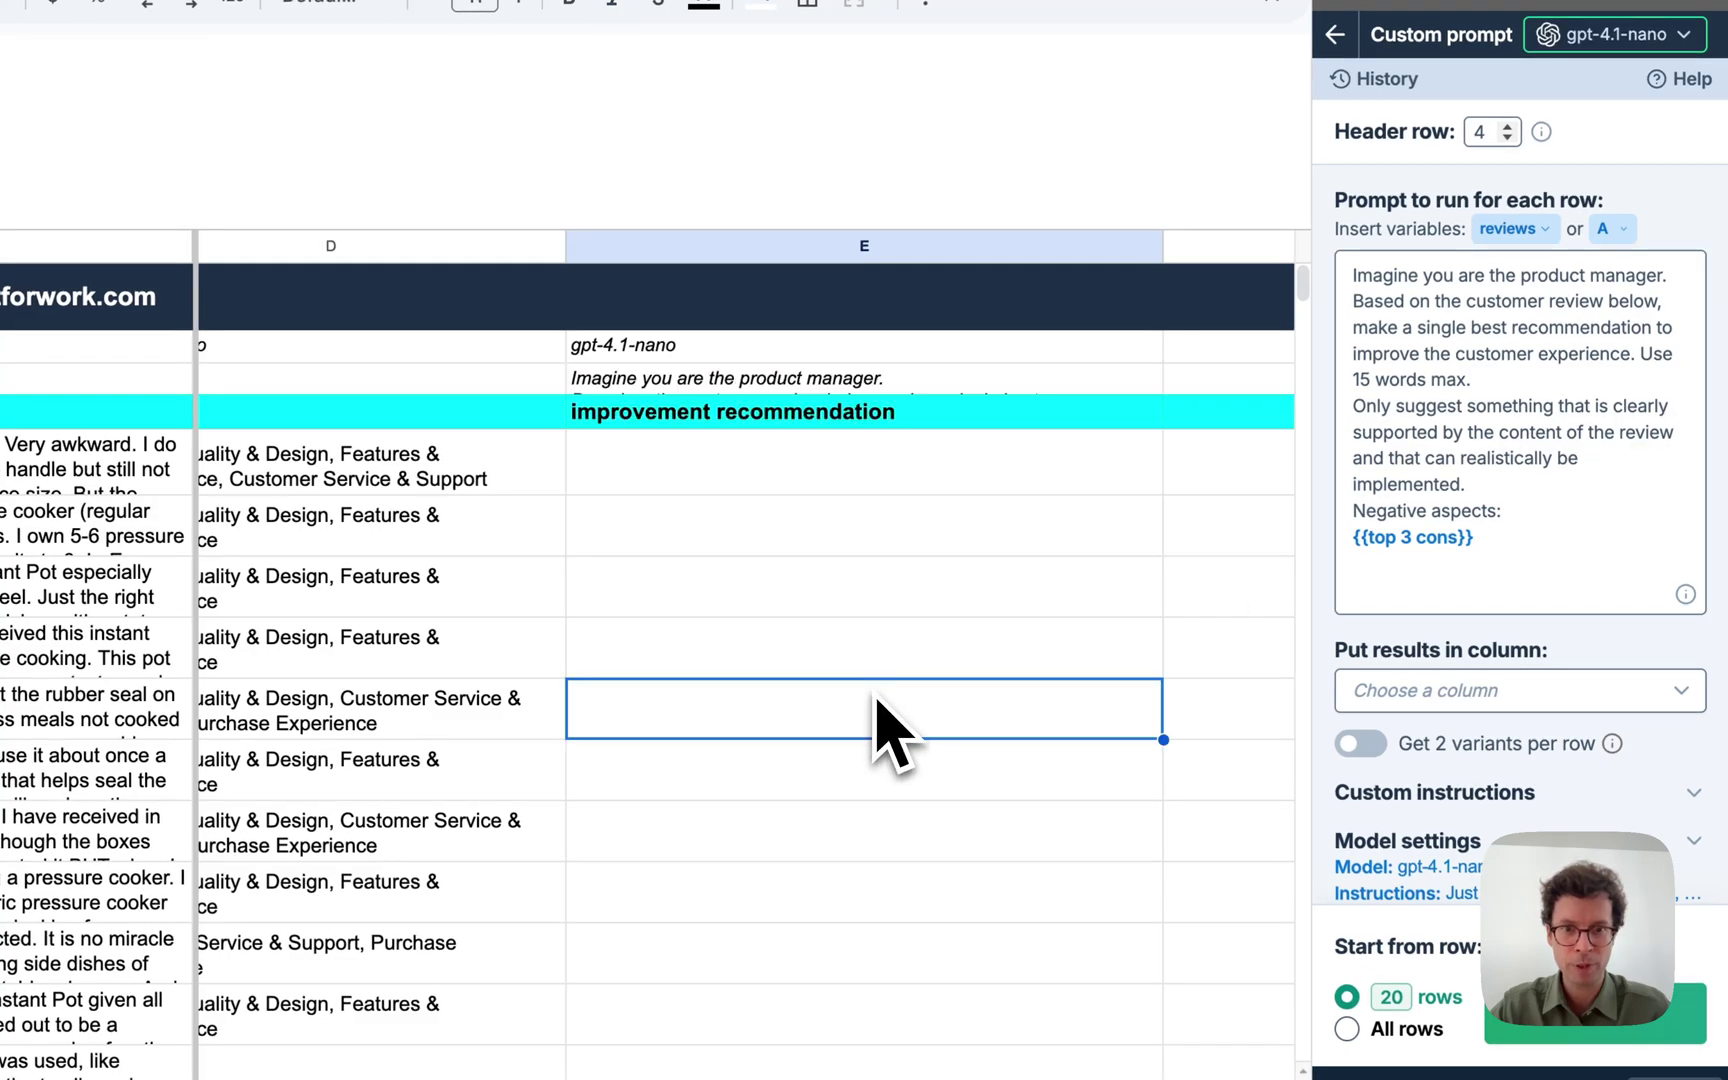
scroll(878, 706, left, 4)
scroll(878, 706, left, 3)
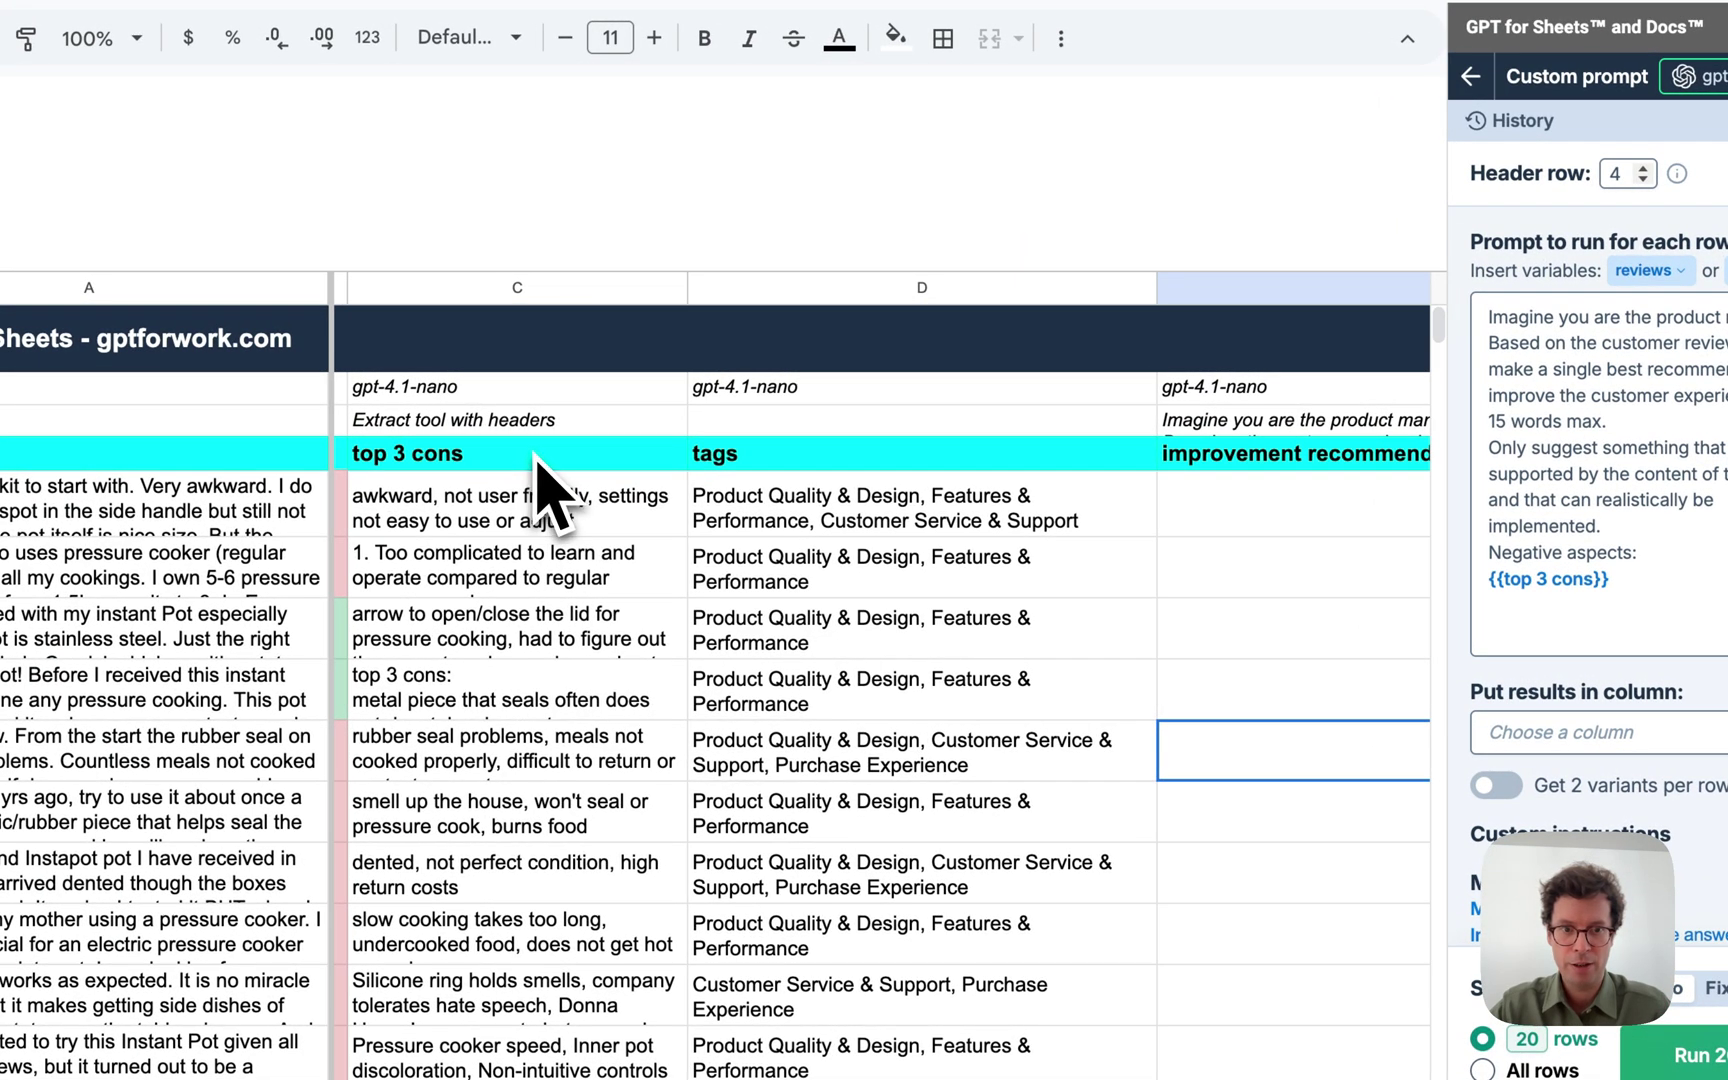
drag(1157, 287, 955, 289)
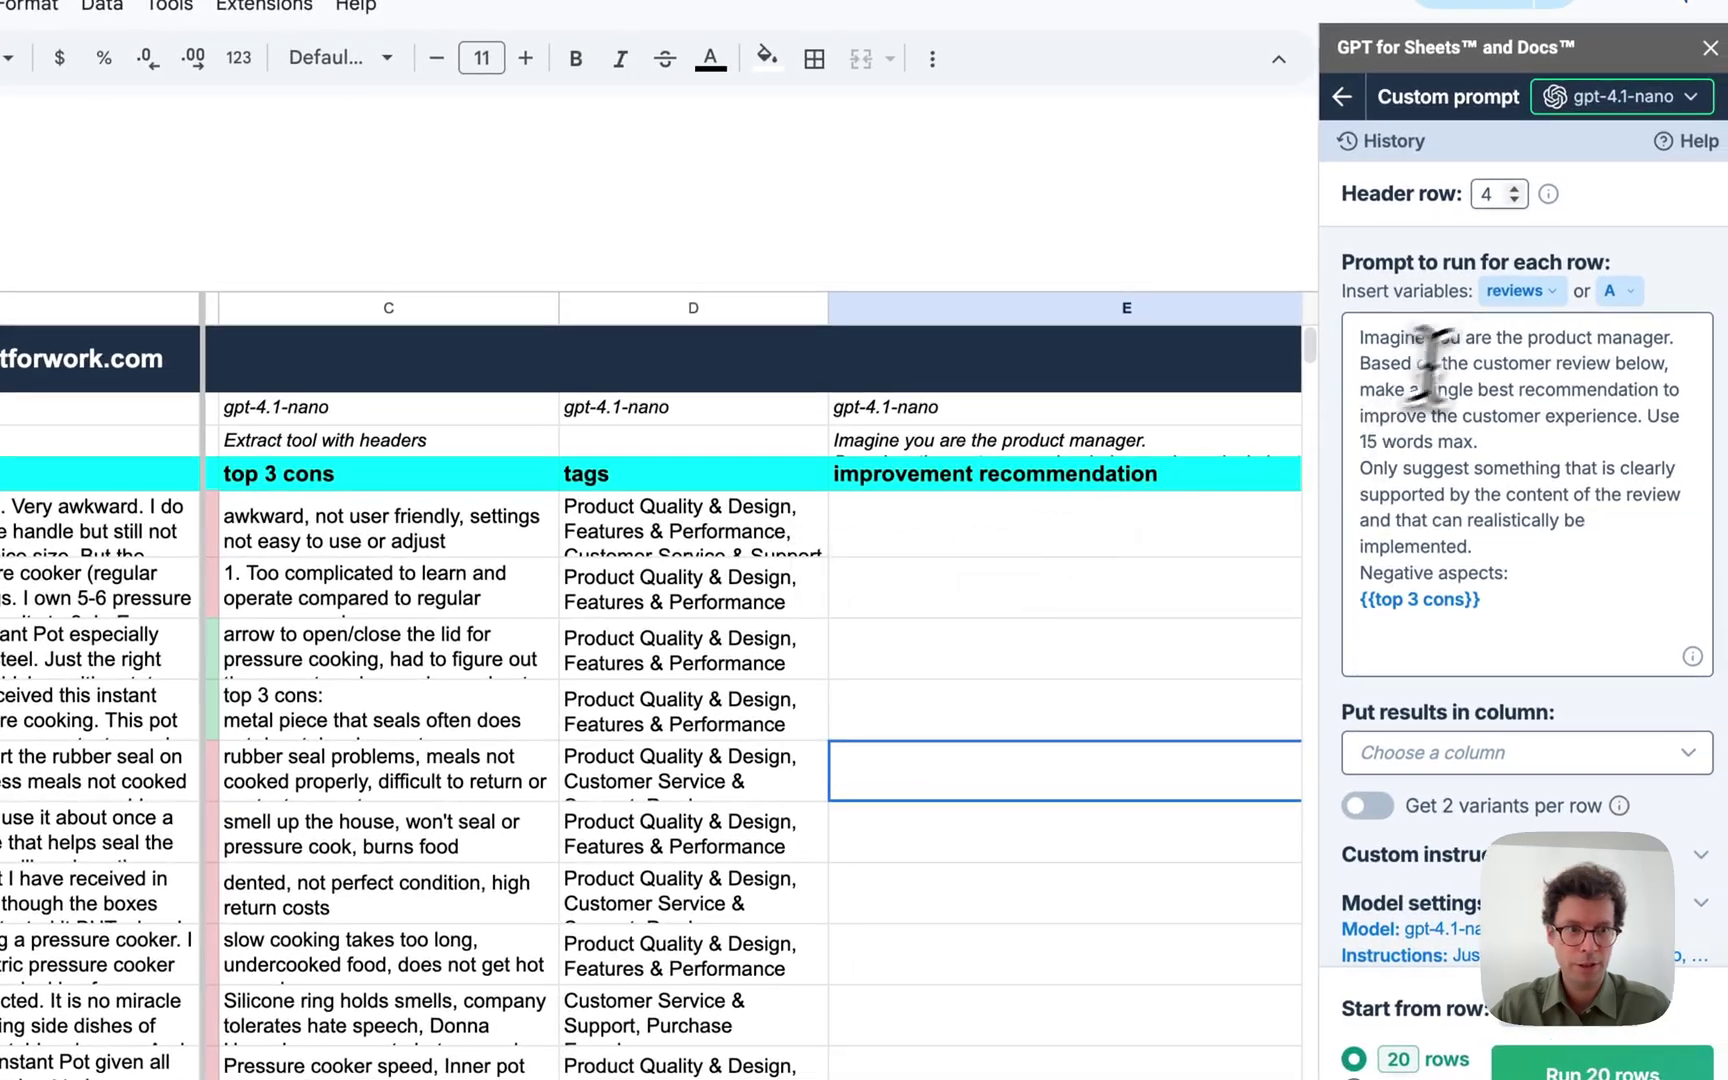
click(1662, 361)
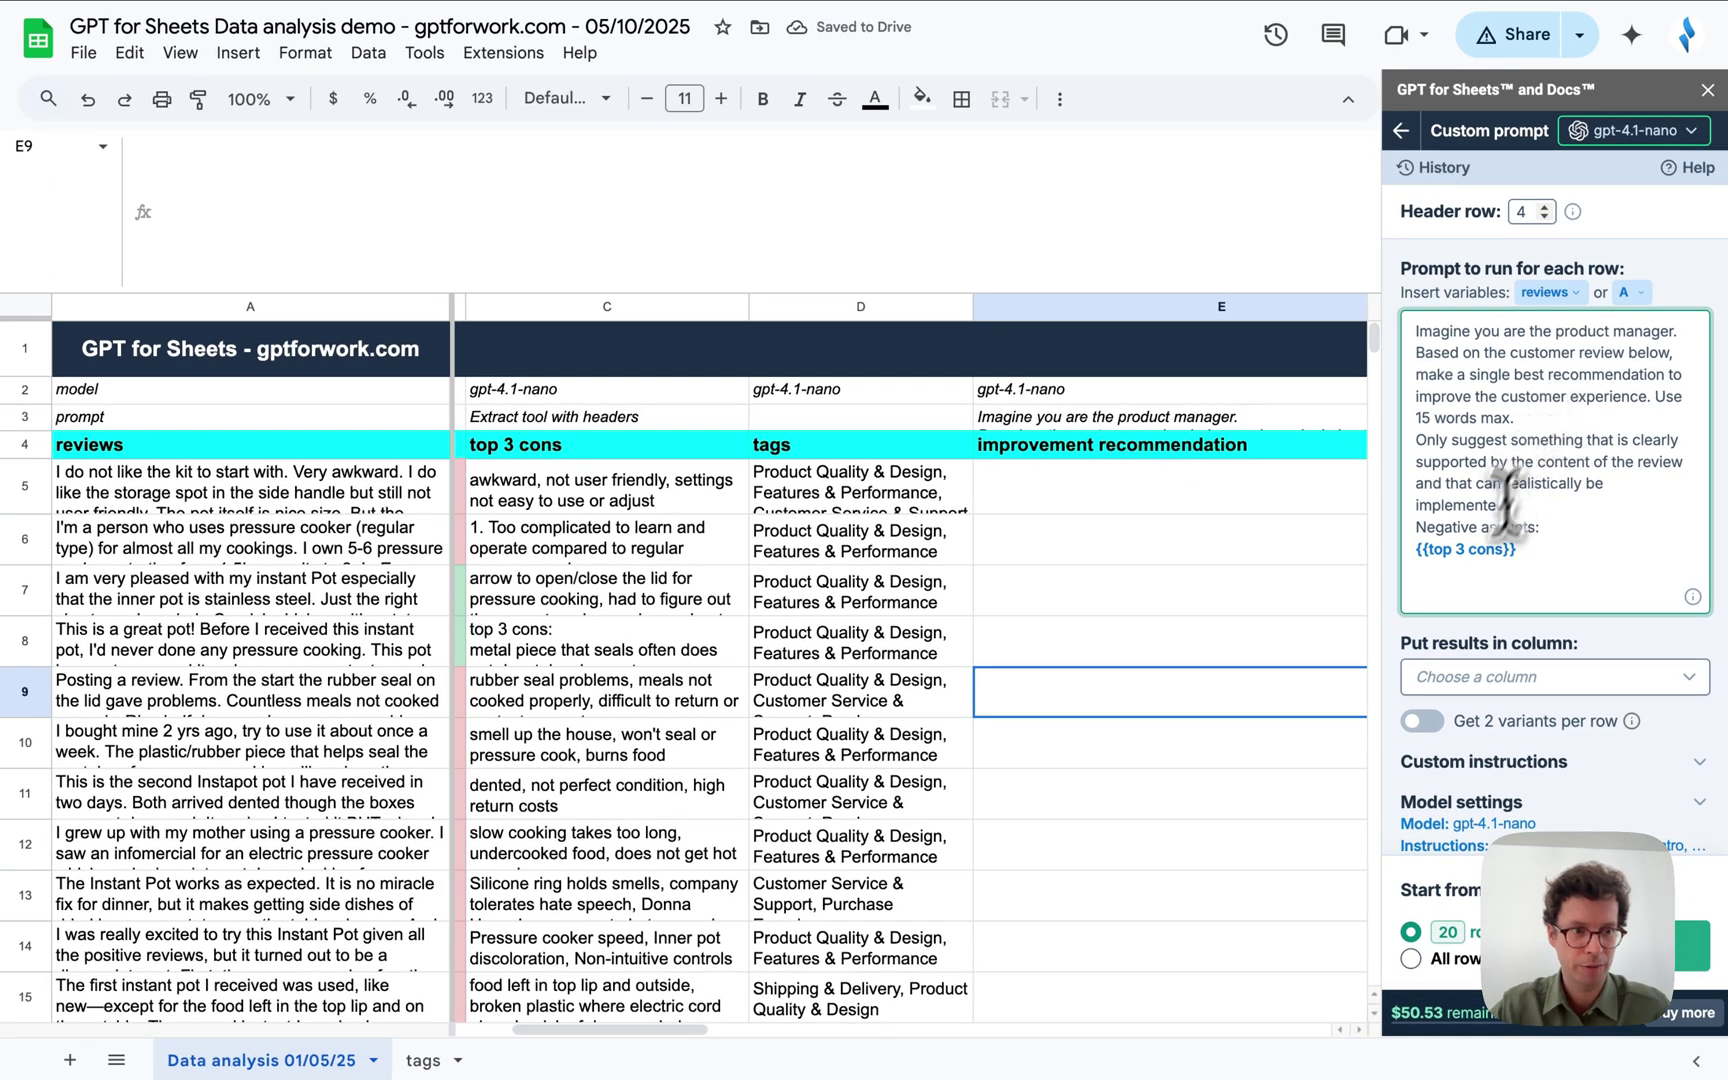
scroll(1584, 728, down, 2)
Output results to column E: improvement recommendation and run the prompt on all 20 rows.
click(1690, 862)
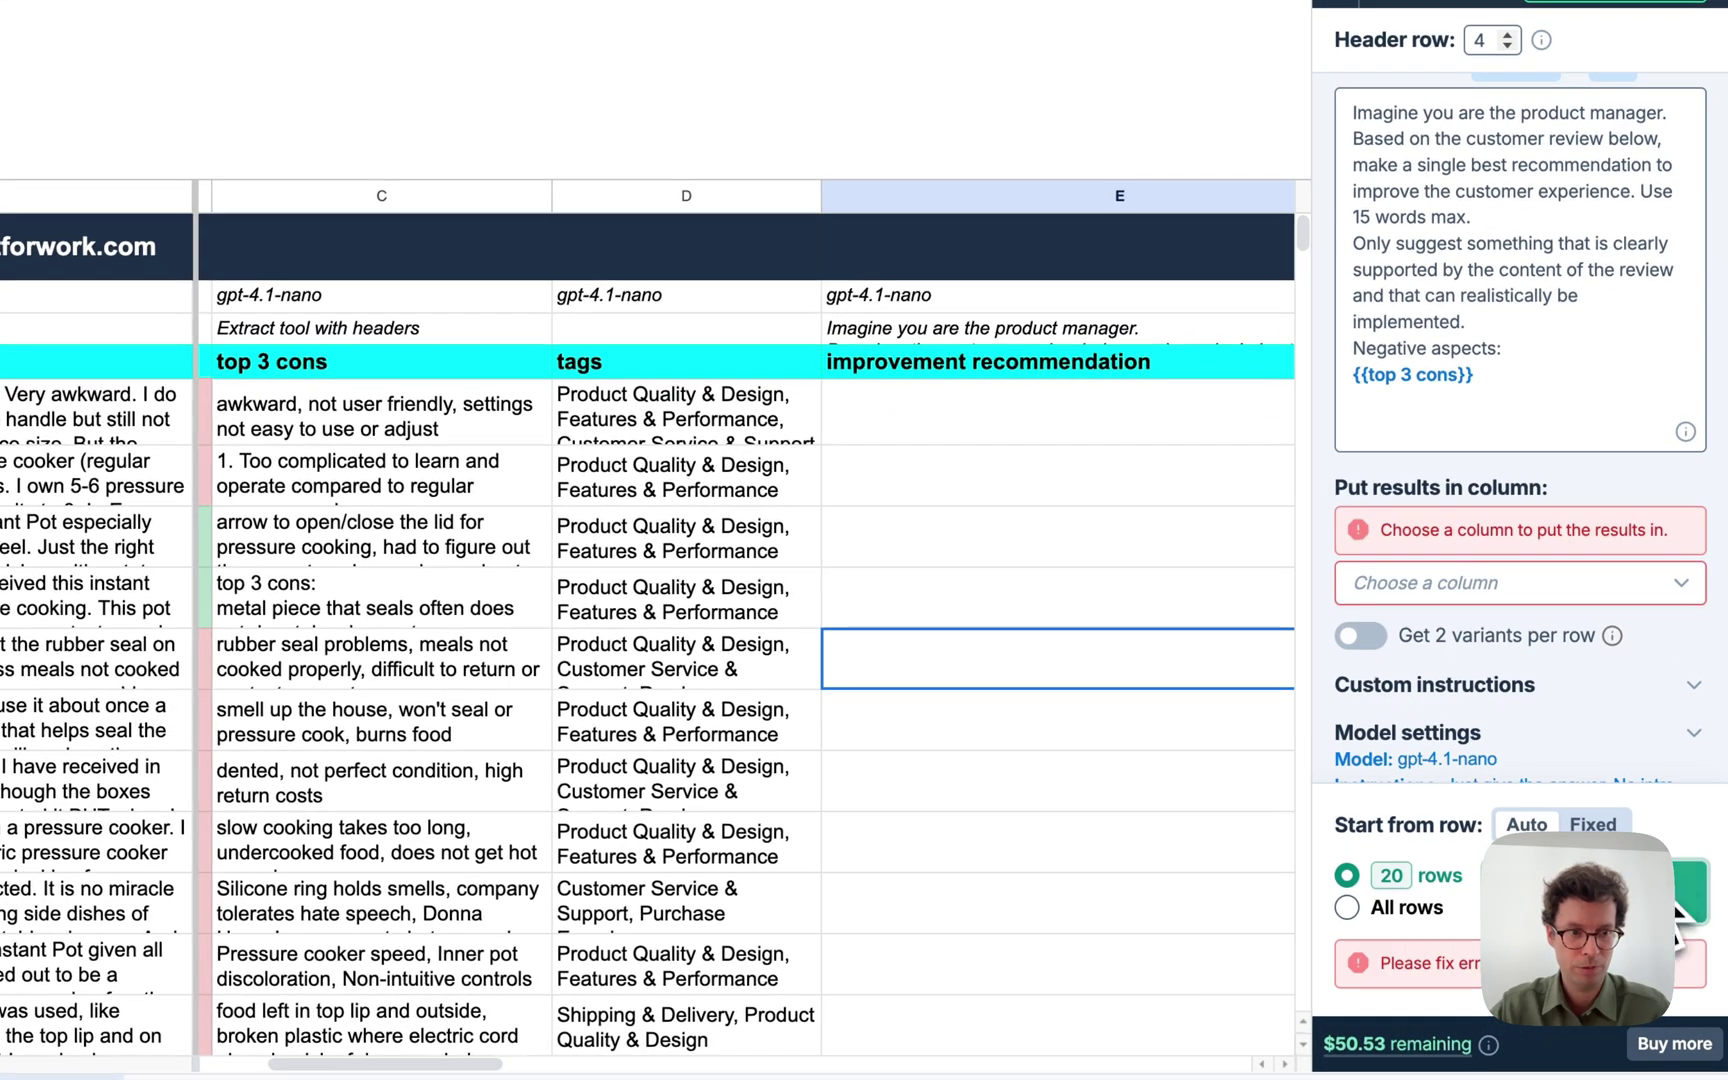
click(1475, 586)
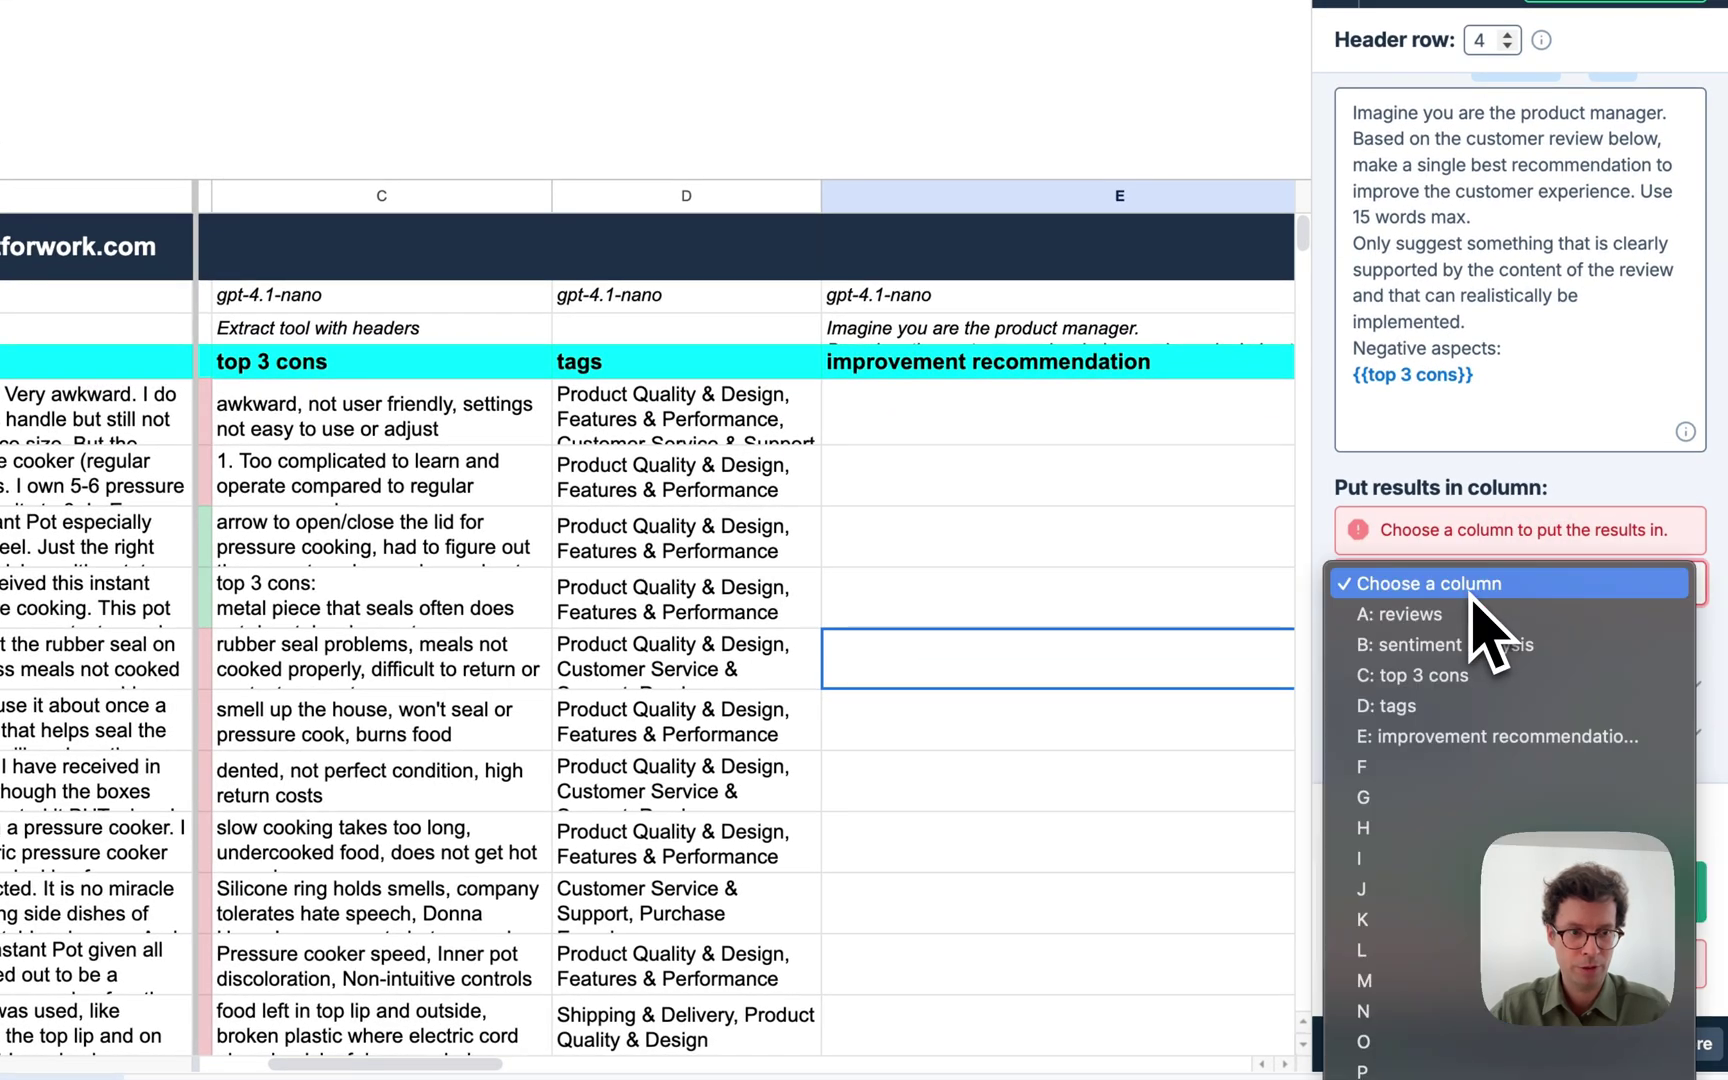
click(1493, 738)
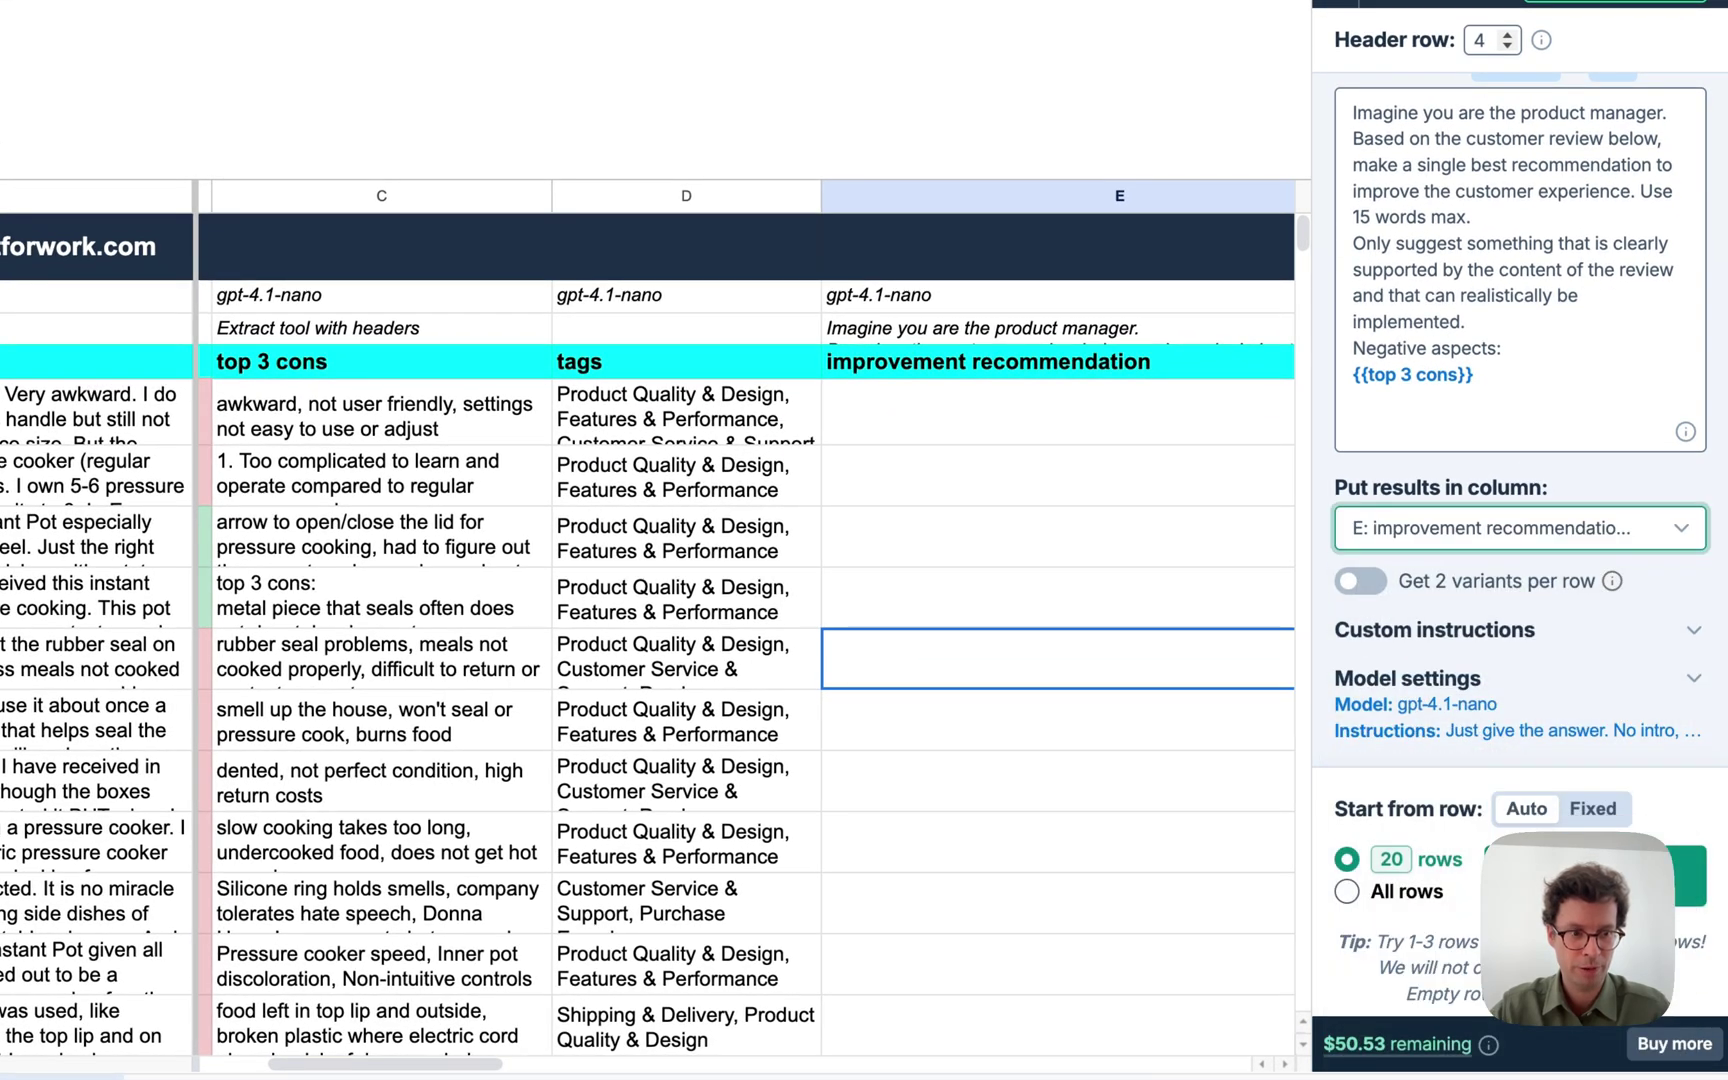
click(1690, 870)
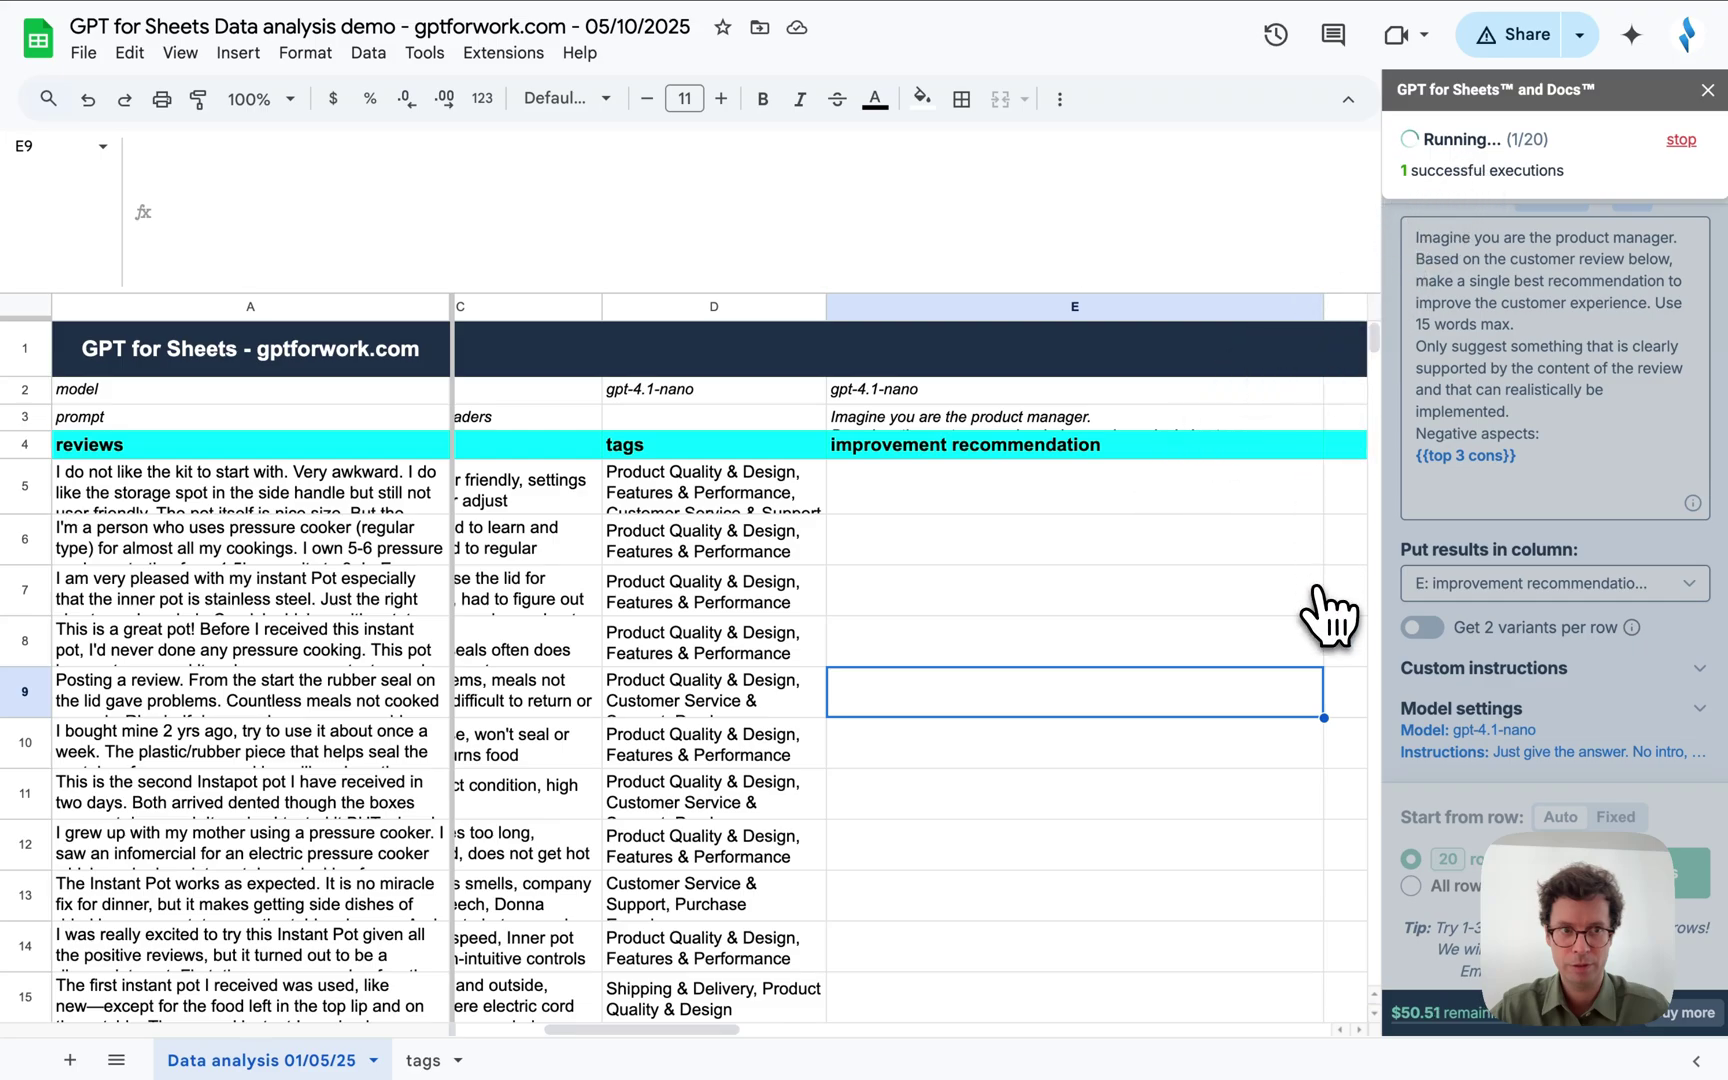
scroll(1330, 615, down, 10)
scroll(1330, 615, up, 7)
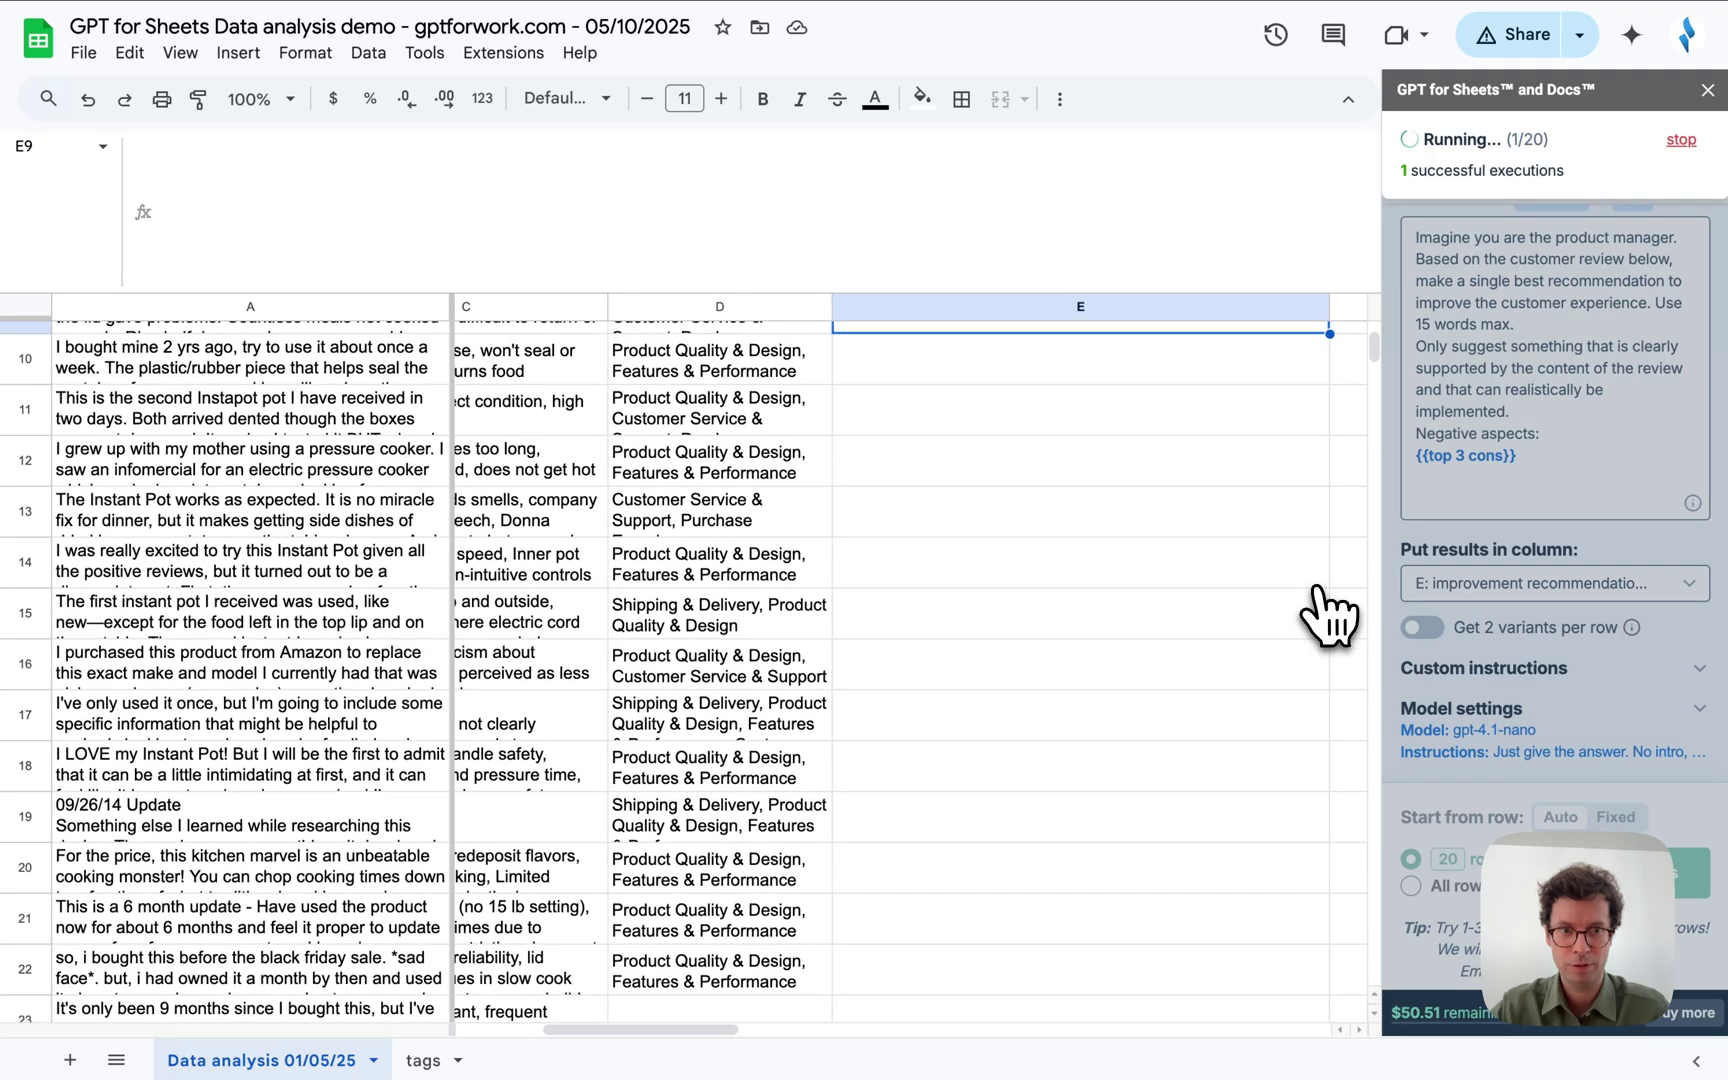
scroll(1330, 615, up, 2)
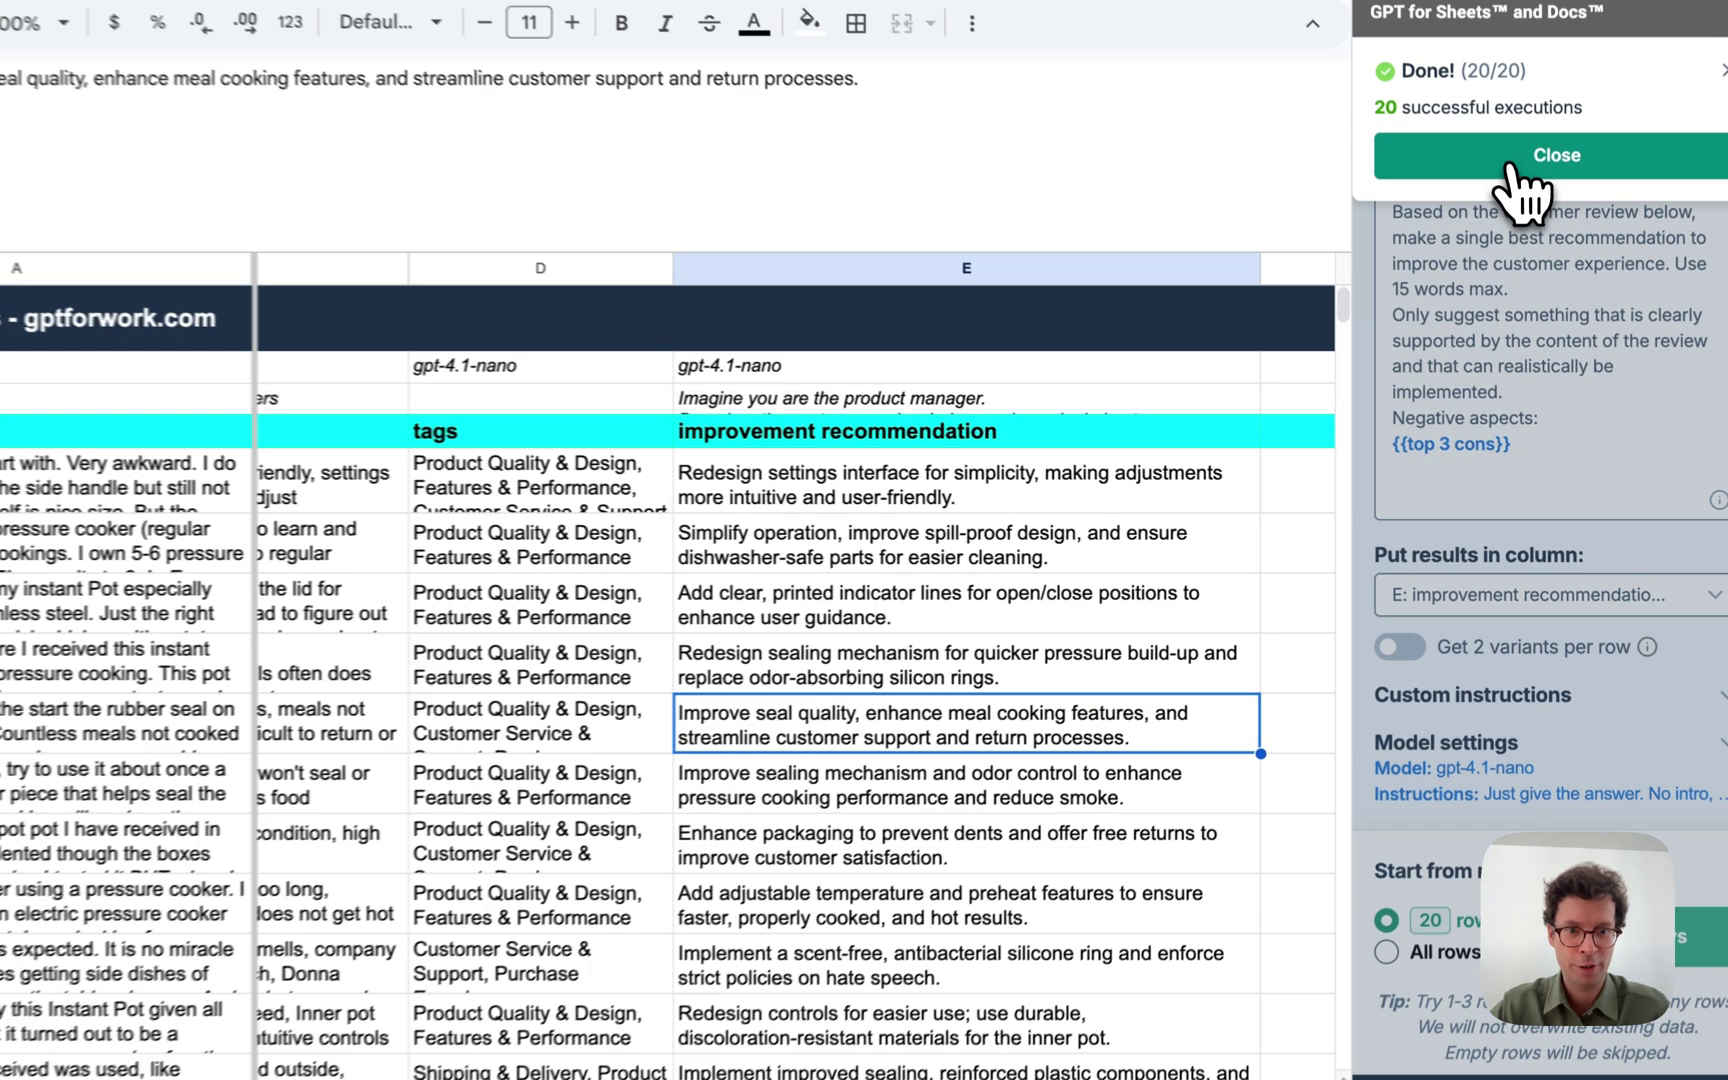
click(1555, 211)
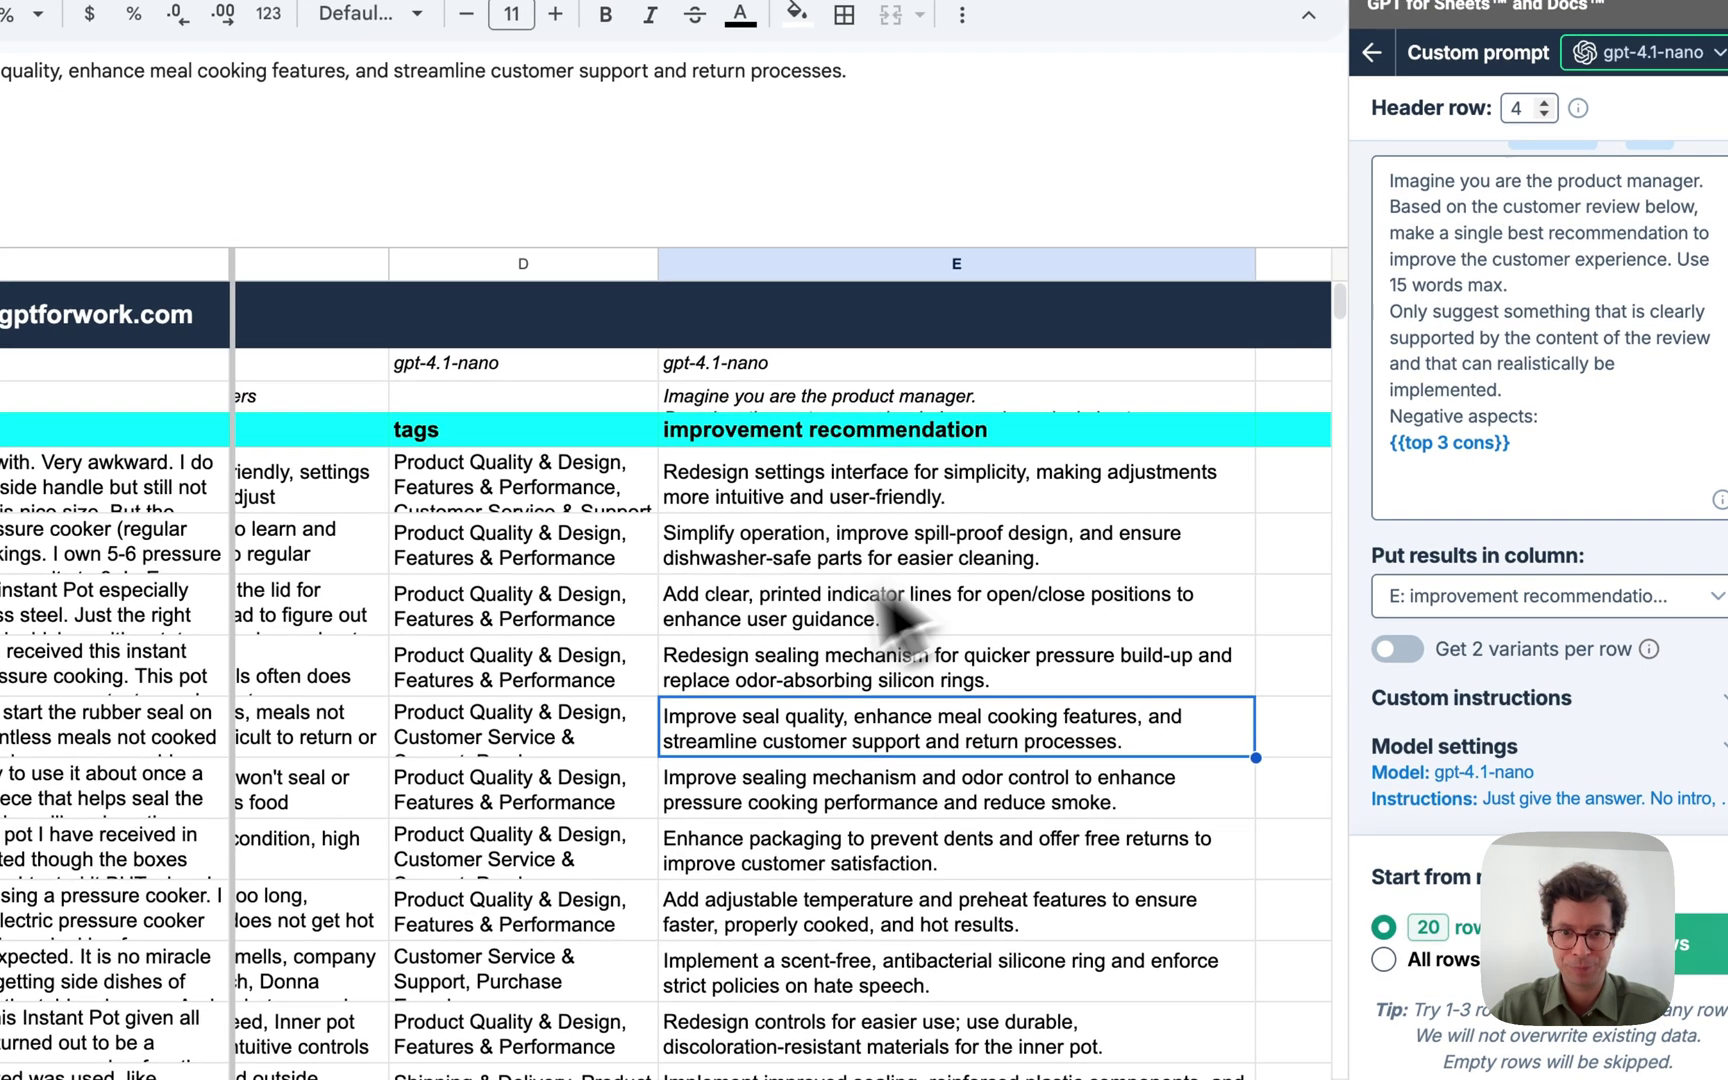
click(802, 505)
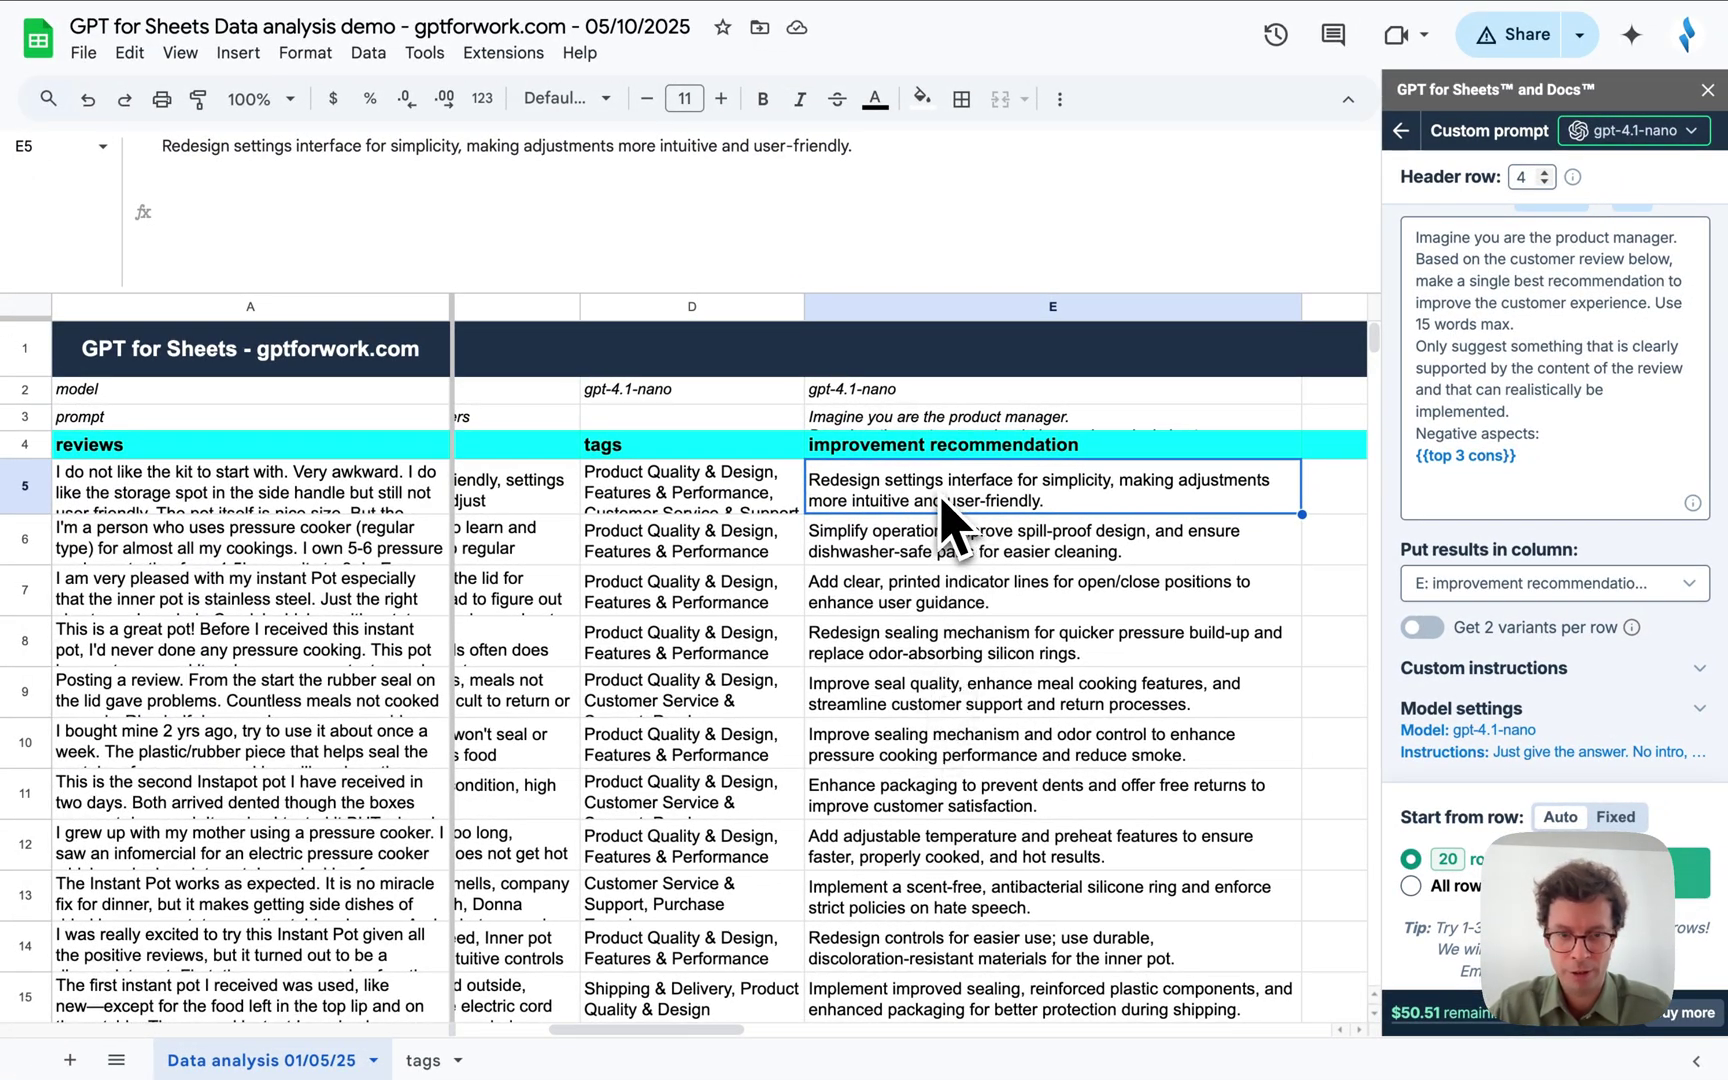
click(950, 552)
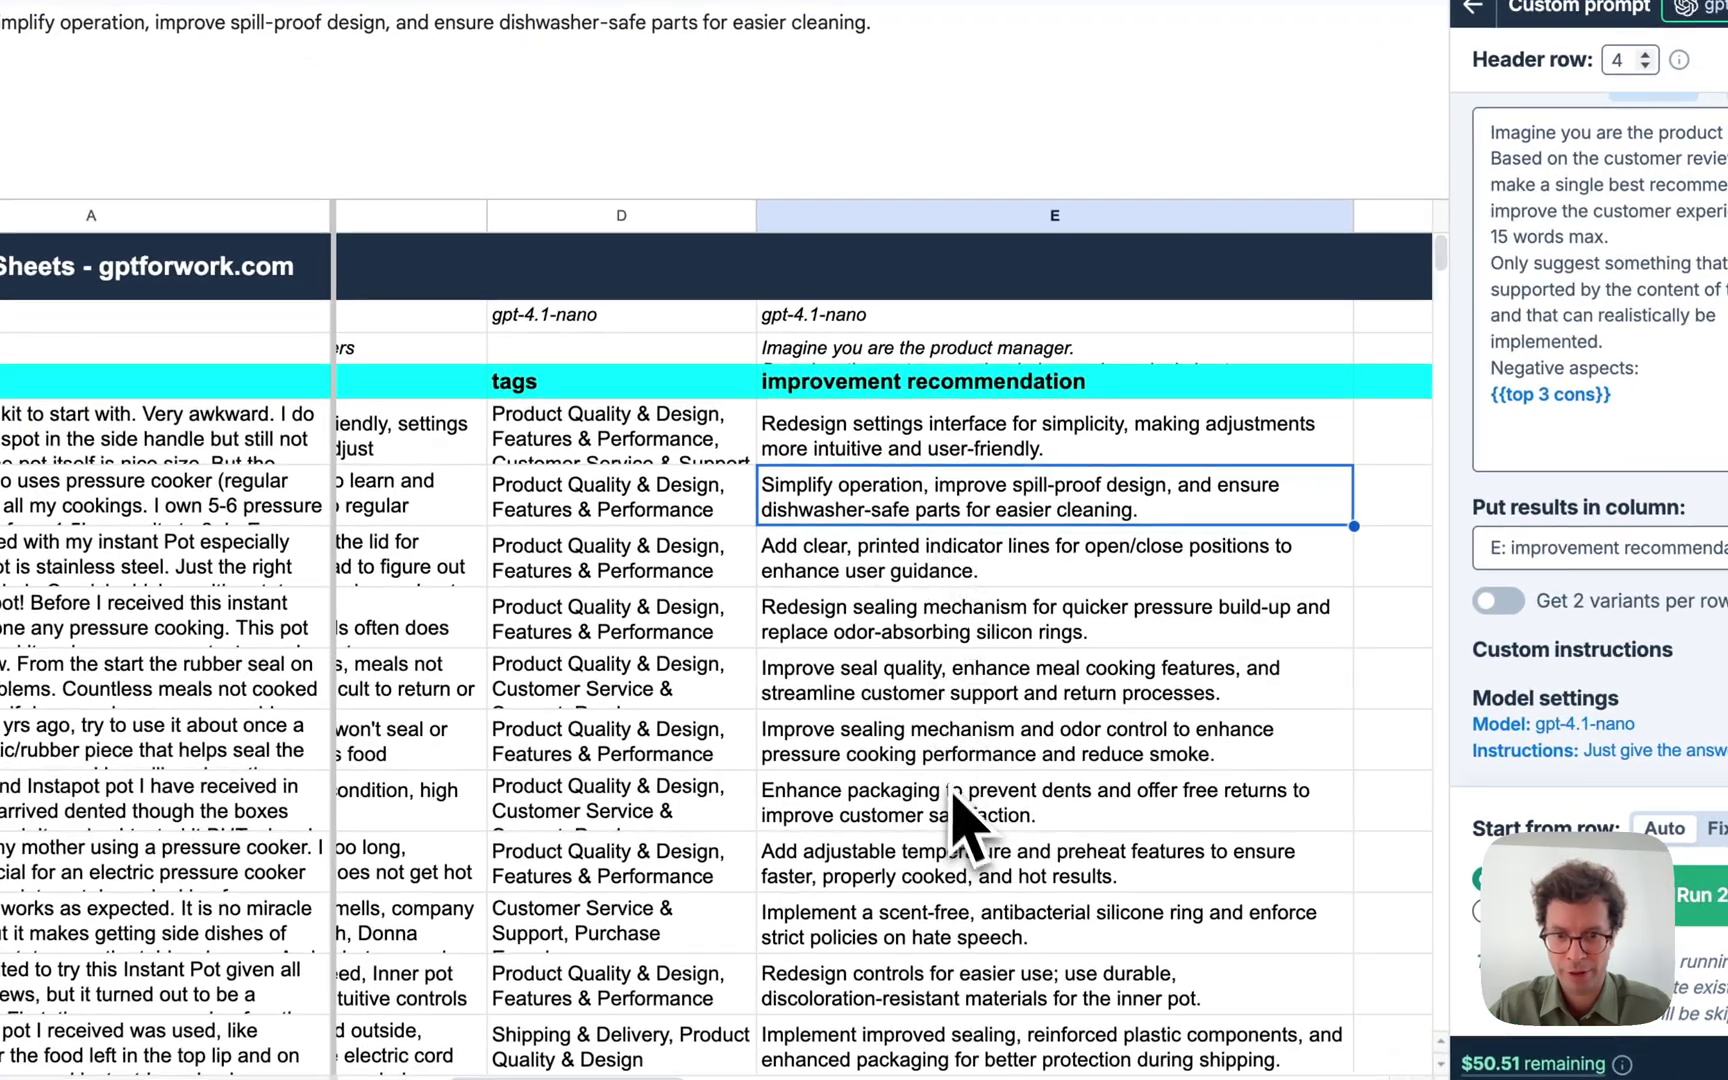
scroll(964, 825, down, 3)
scroll(962, 826, down, 5)
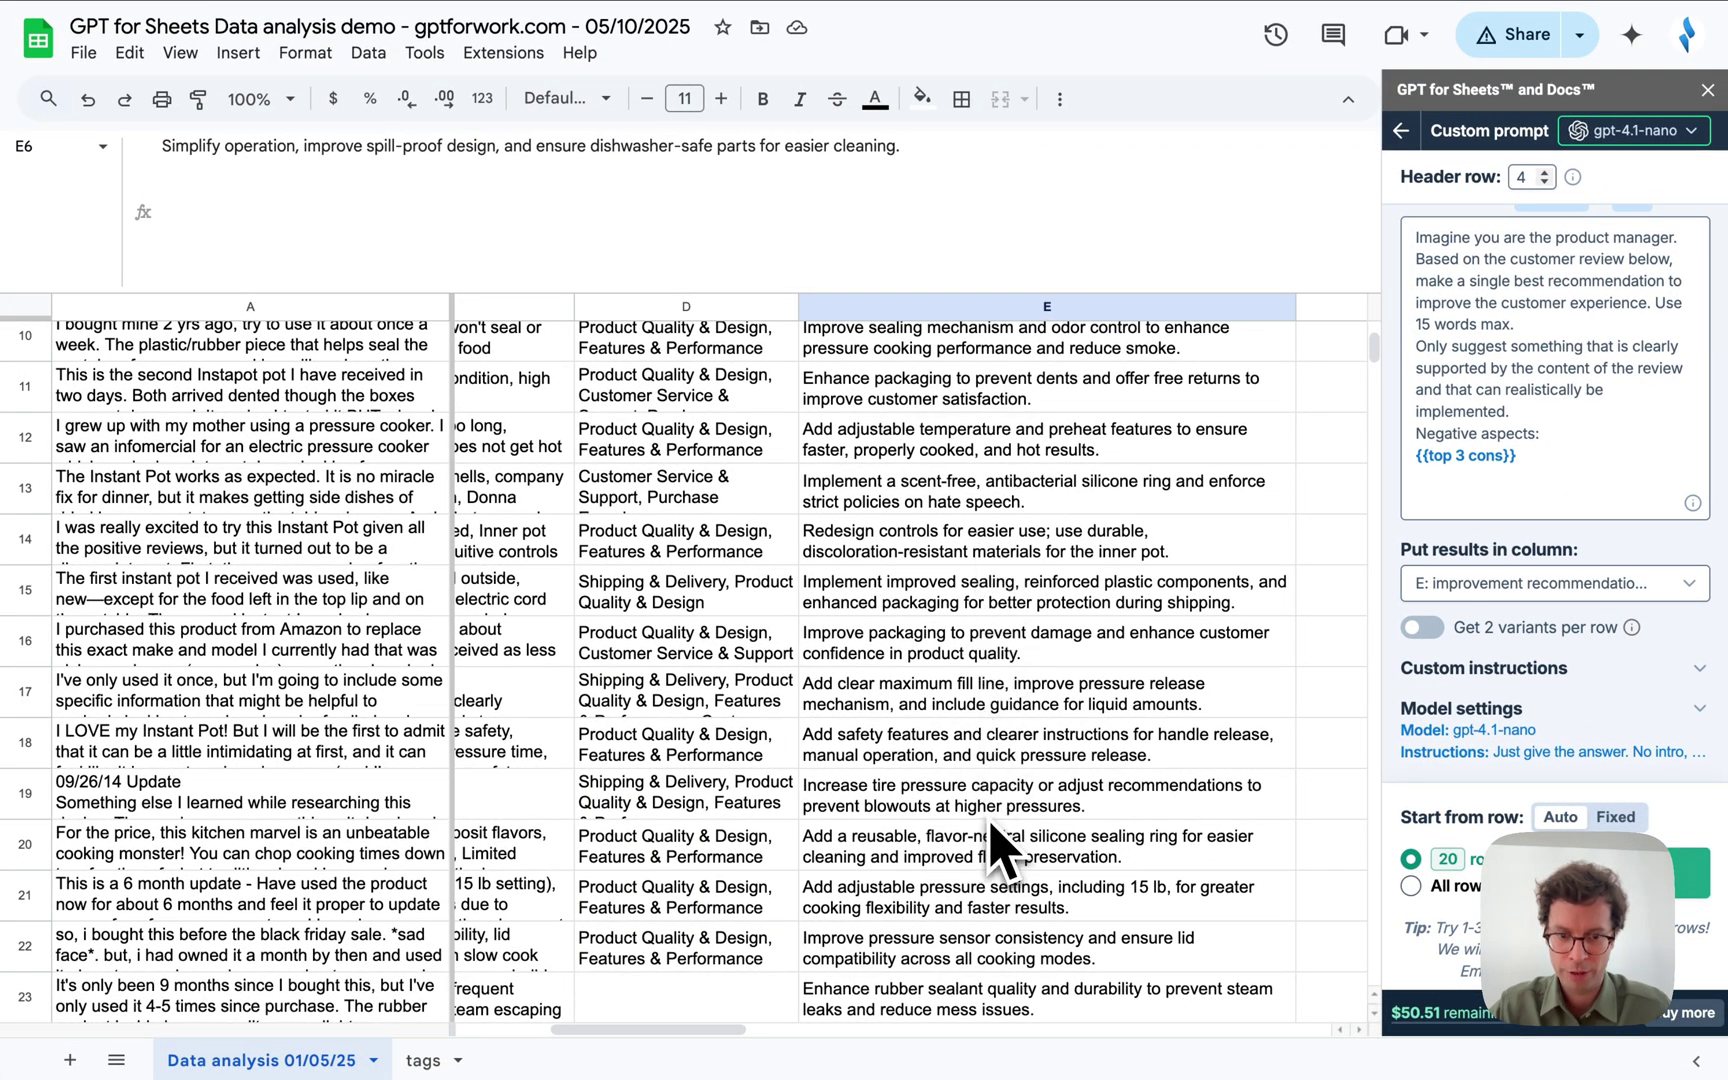
scroll(998, 845, down, 3)
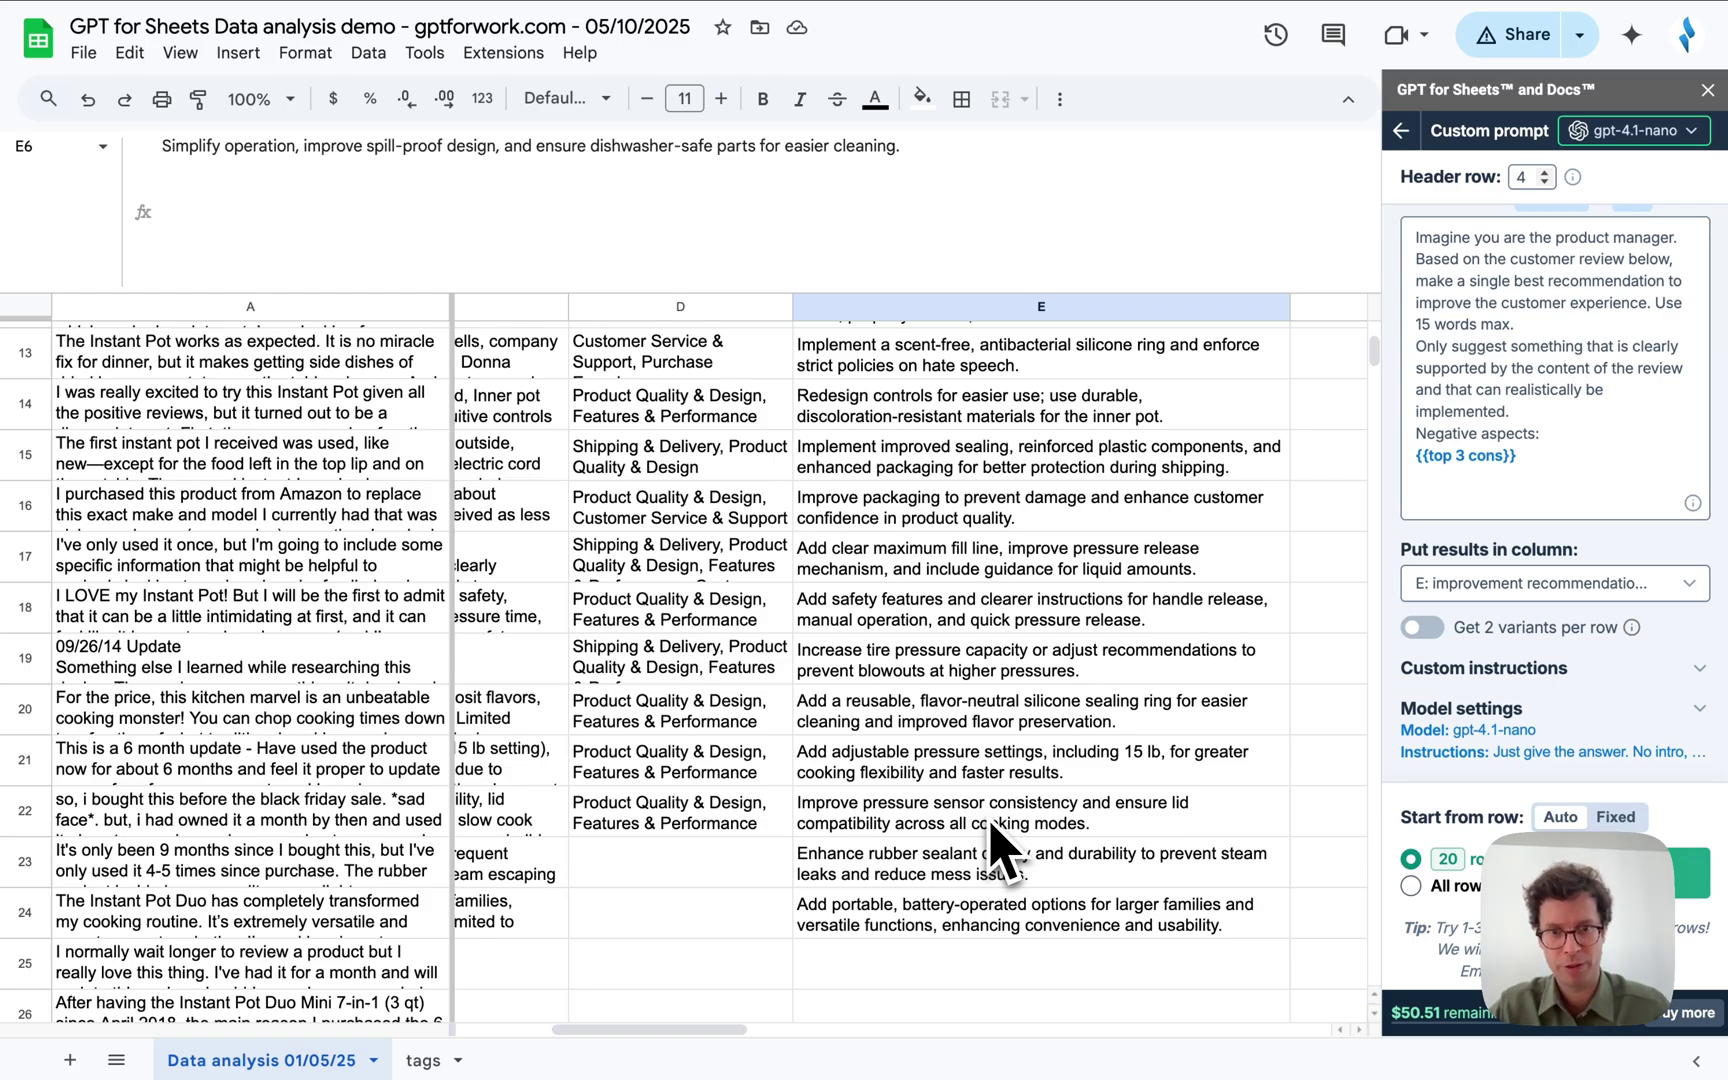
scroll(998, 848, up, 6)
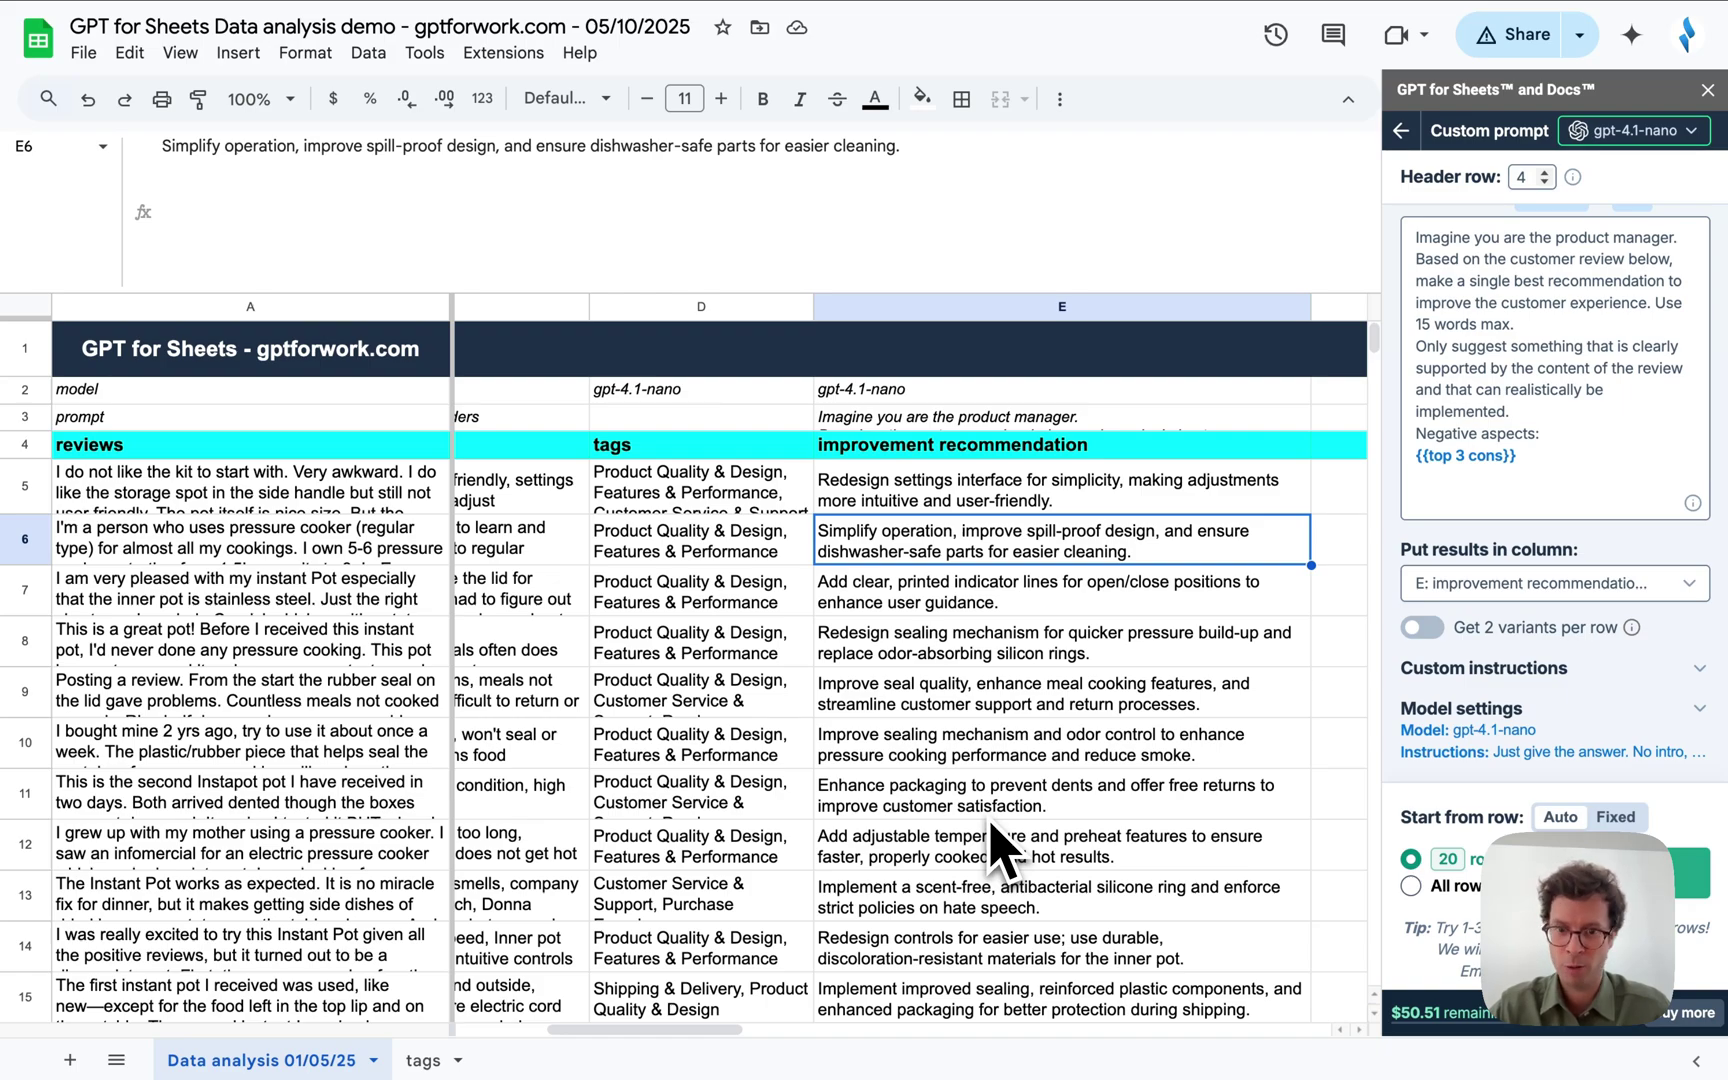
scroll(998, 848, left, 4)
scroll(998, 848, right, 5)
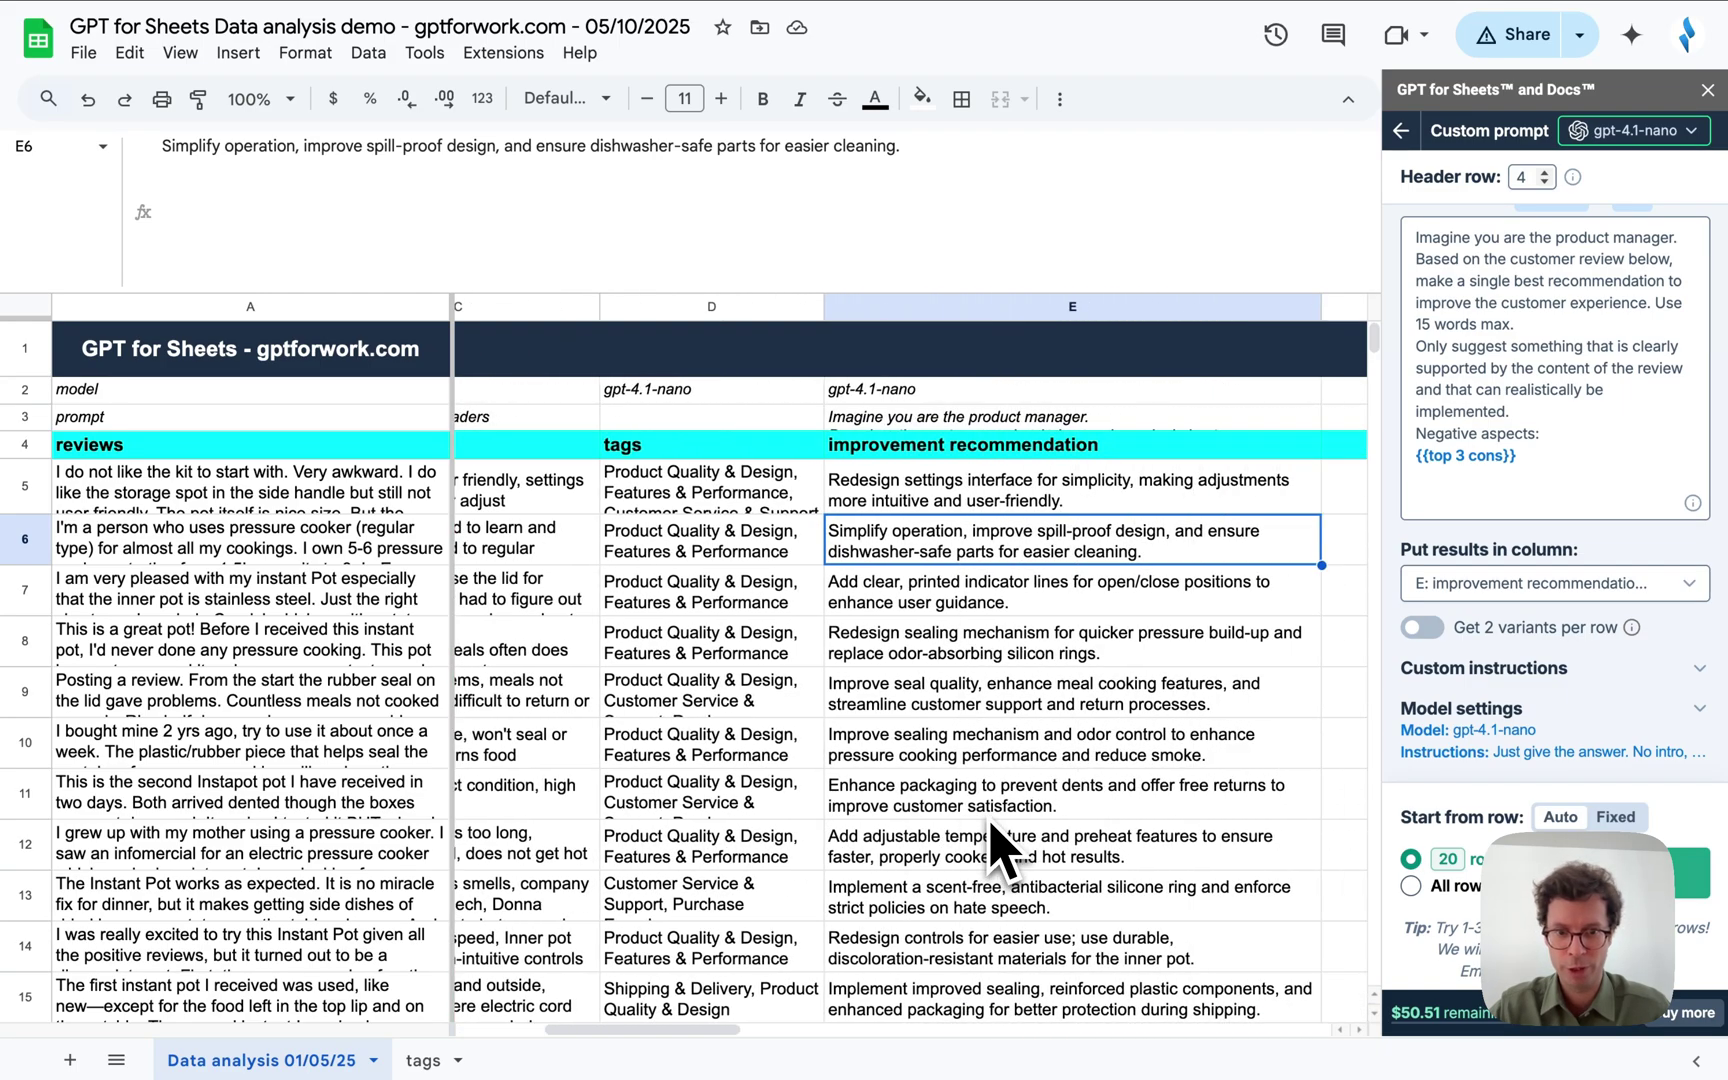